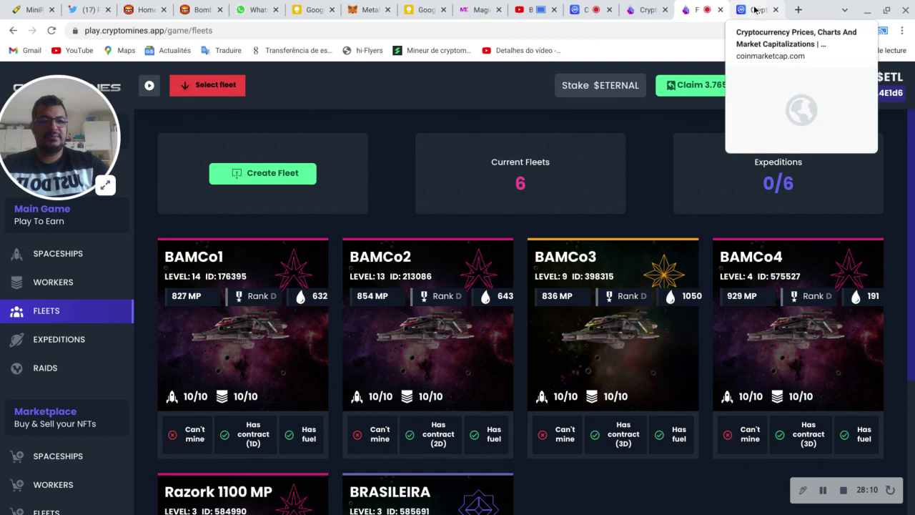
Step: Open CoinMarketCap's cryptocurrency converter, then view the CryptoMines (ETERNAL) price page
{"action": "left_click", "coordinate": [759, 9]}
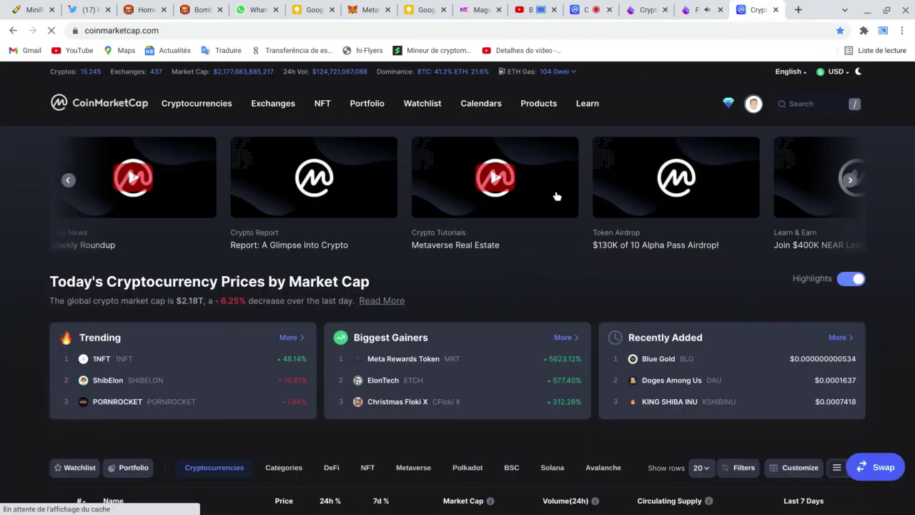
{"action": "mouse_move", "coordinate": [542, 117]}
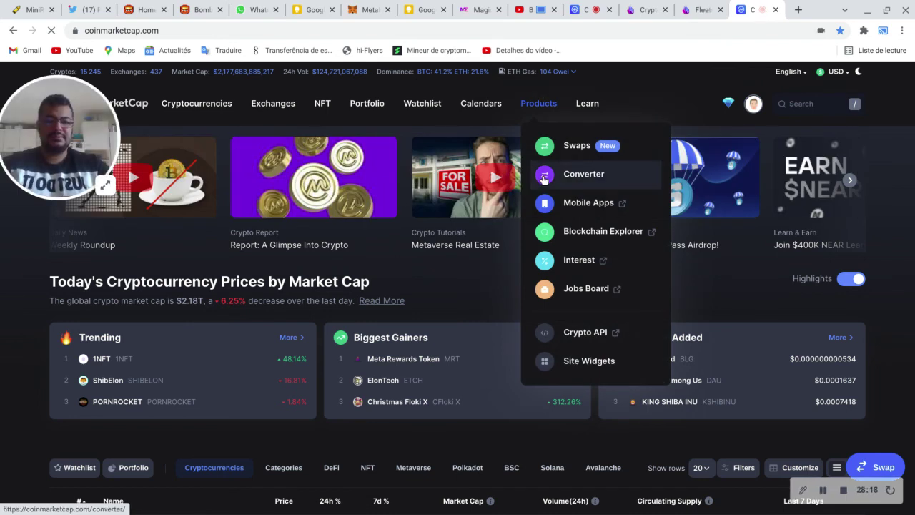
{"action": "left_click", "coordinate": [543, 178]}
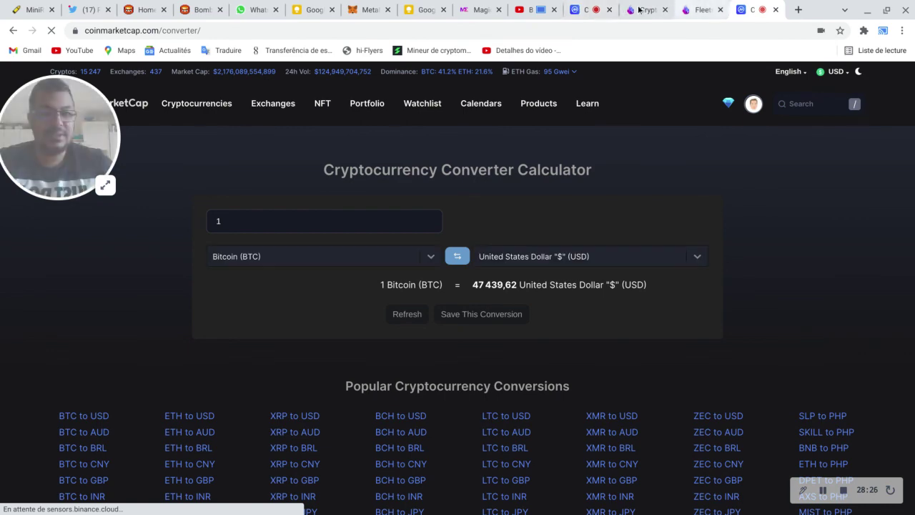
{"action": "left_click", "coordinate": [585, 7]}
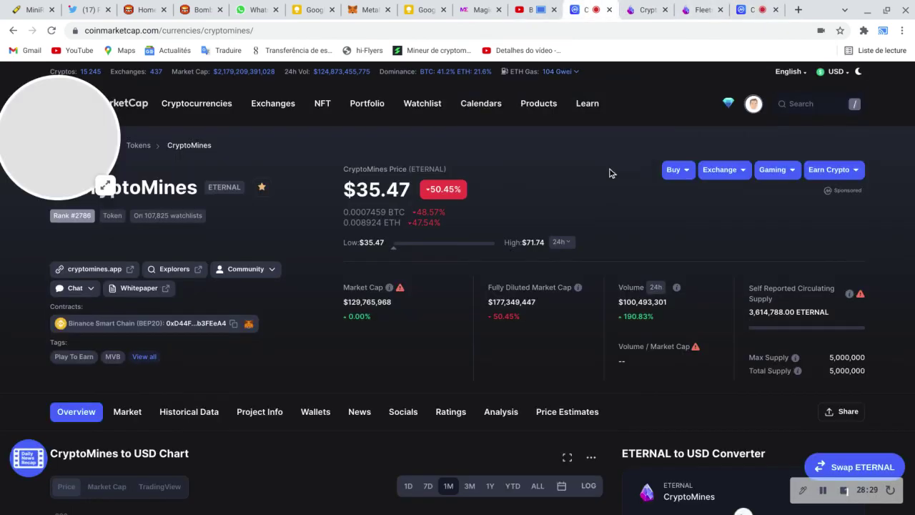
Step: View the ETERNAL price chart over ALL time, then the last 7 days
{"action": "scroll", "coordinate": [598, 186], "scroll_direction": "down", "scroll_amount": 3}
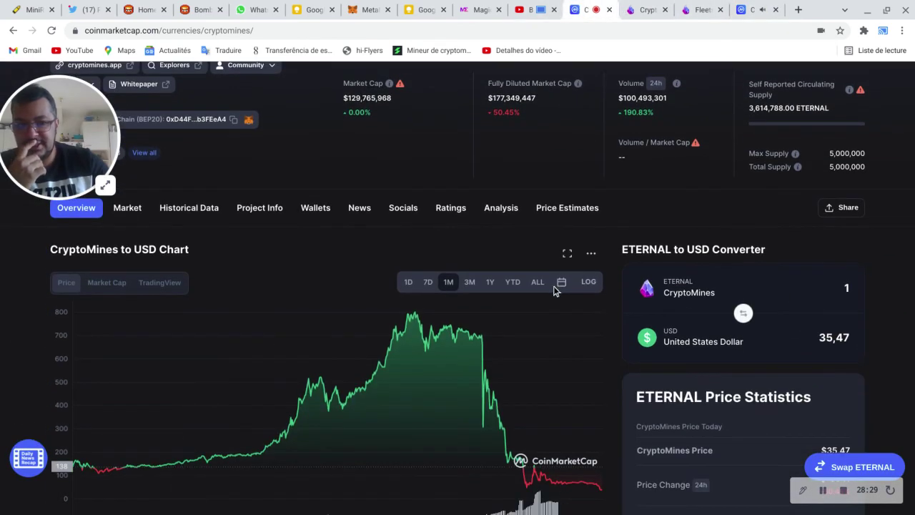
{"action": "left_click", "coordinate": [538, 282]}
{"action": "scroll", "coordinate": [603, 247], "scroll_direction": "down", "scroll_amount": 3}
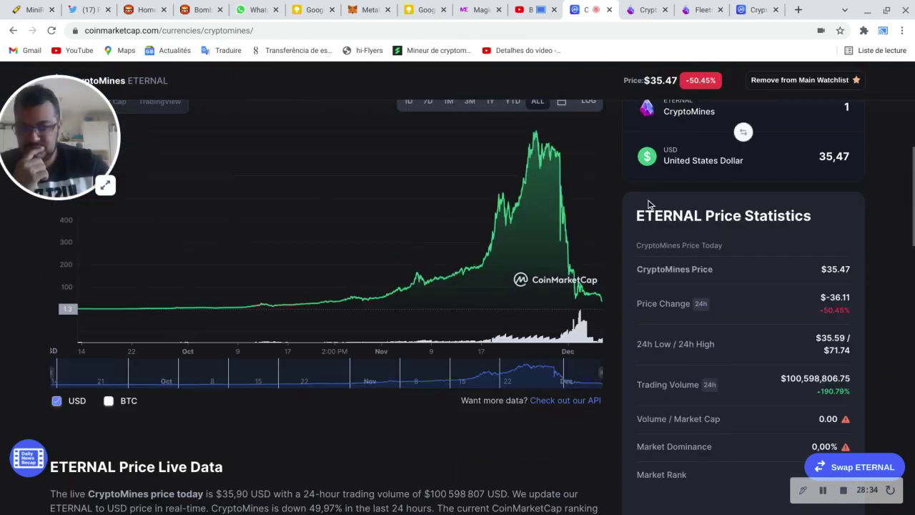
{"action": "scroll", "coordinate": [648, 205], "scroll_direction": "up", "scroll_amount": 1}
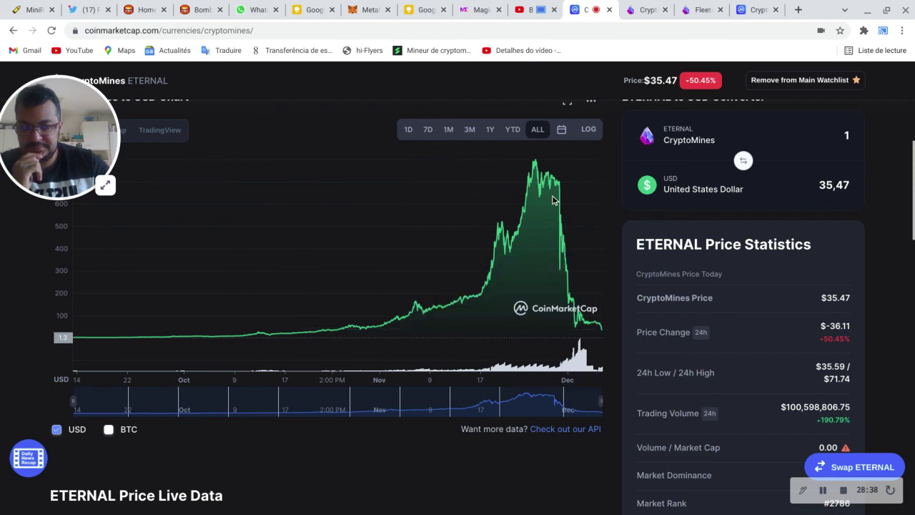
{"action": "left_click", "coordinate": [430, 136]}
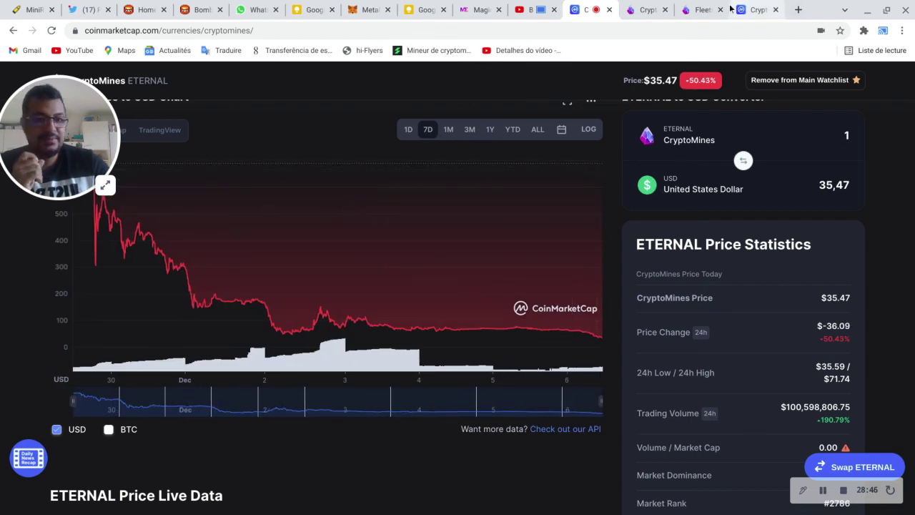
{"action": "left_click", "coordinate": [696, 11]}
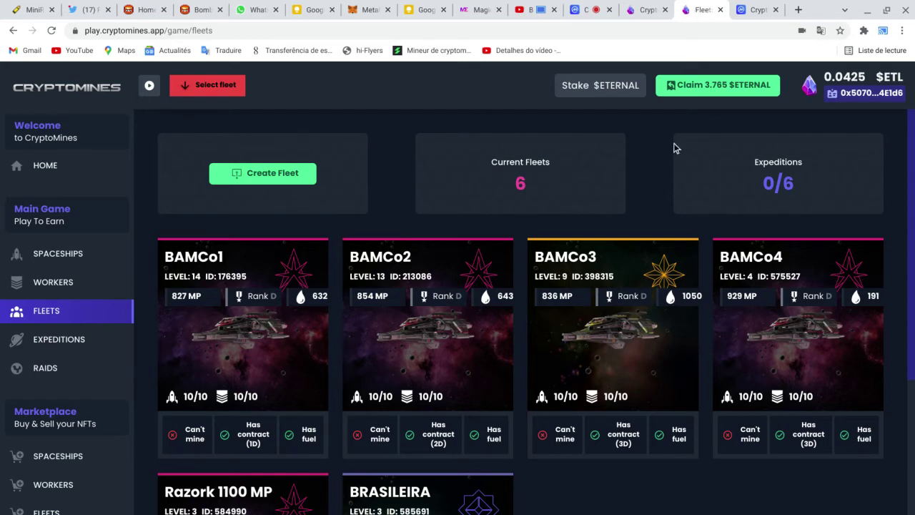
Step: Claim the 3.765 $ETERNAL rewards despite the tax and approve the 0.0008 BNB wallet transaction
{"action": "left_click", "coordinate": [728, 85]}
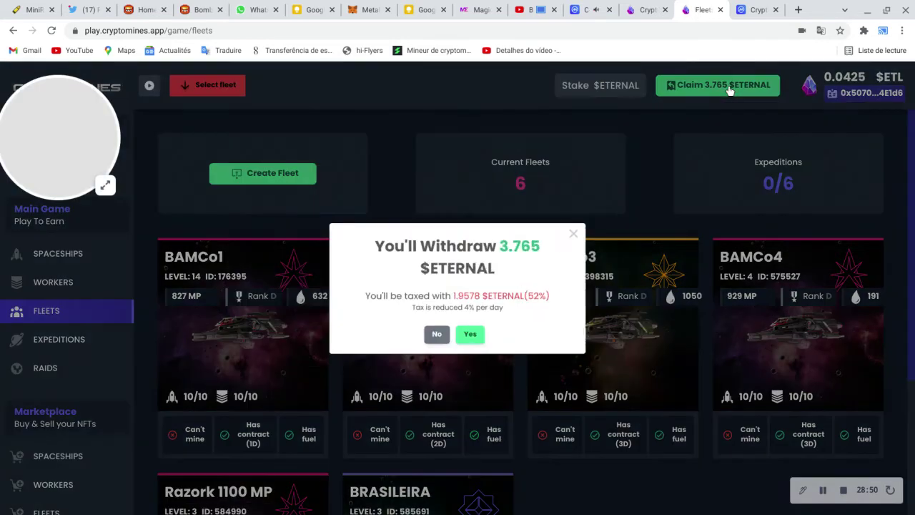
{"action": "left_click", "coordinate": [474, 354]}
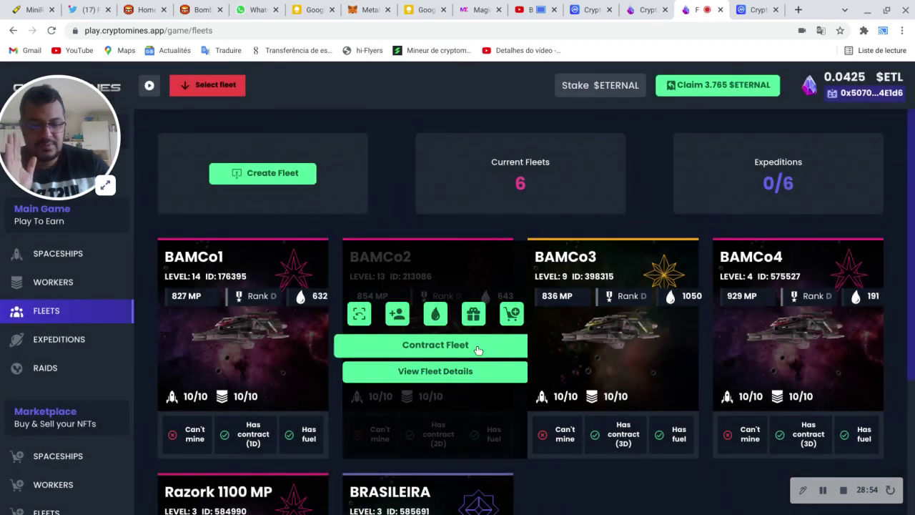
{"action": "left_click", "coordinate": [748, 81]}
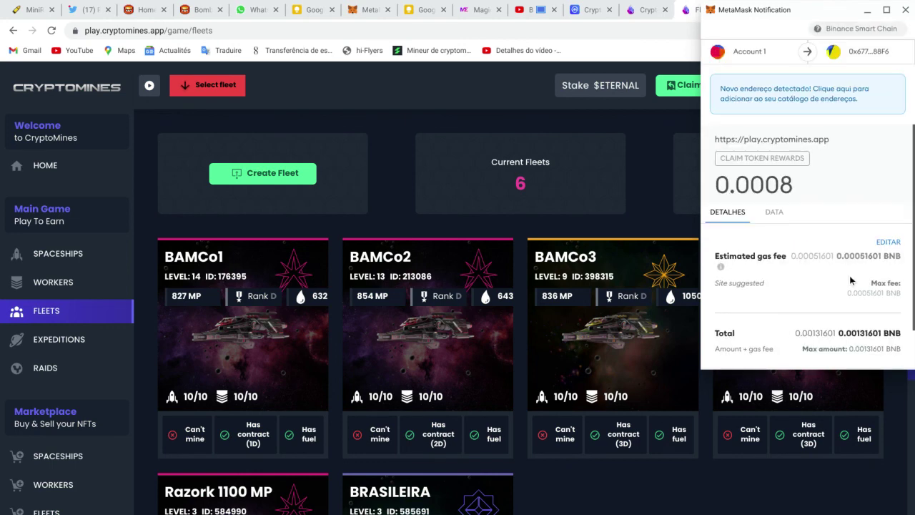
{"action": "scroll", "coordinate": [855, 293], "scroll_direction": "down", "scroll_amount": 1}
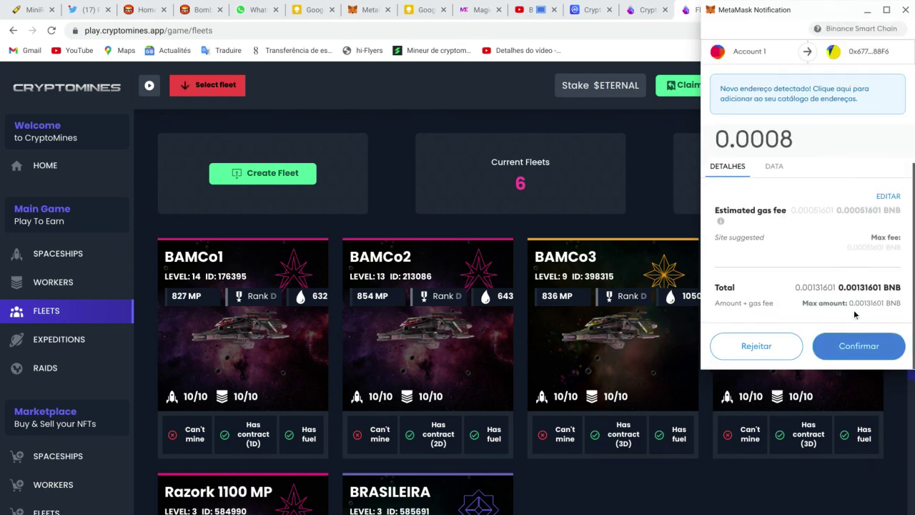
{"action": "left_click", "coordinate": [859, 346]}
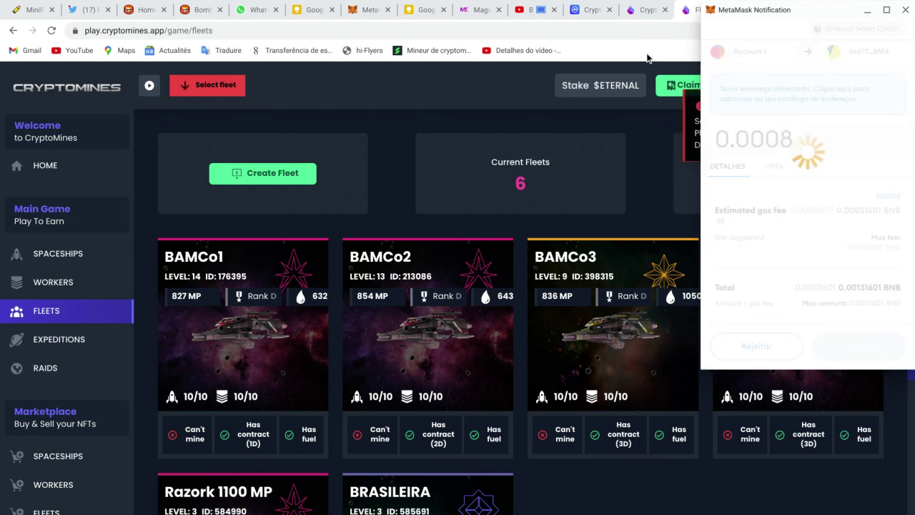
{"action": "left_click", "coordinate": [596, 7]}
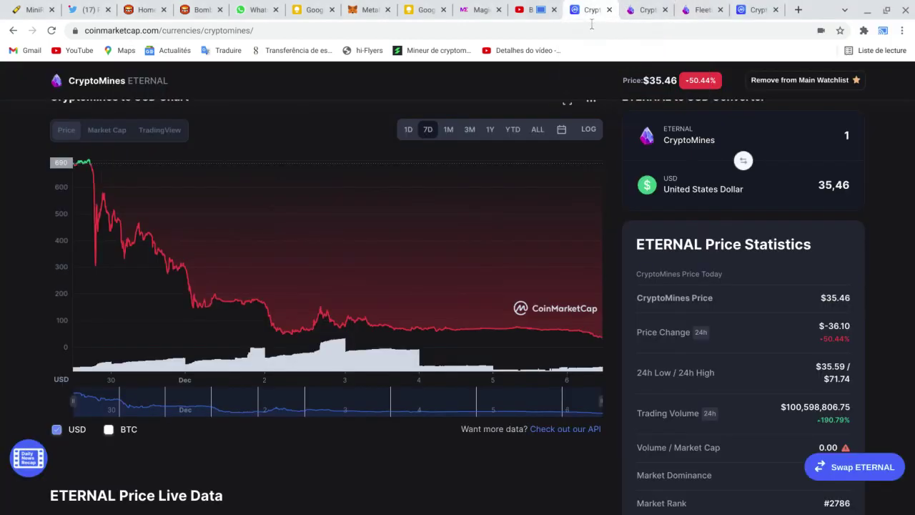
Step: Search the converter's currency list for 'mines'
{"action": "left_click", "coordinate": [756, 7]}
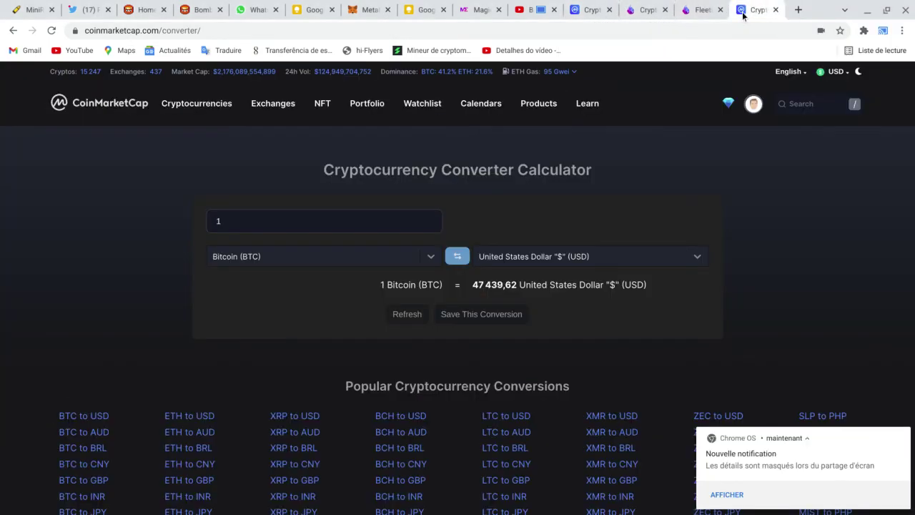
{"action": "left_click", "coordinate": [315, 260]}
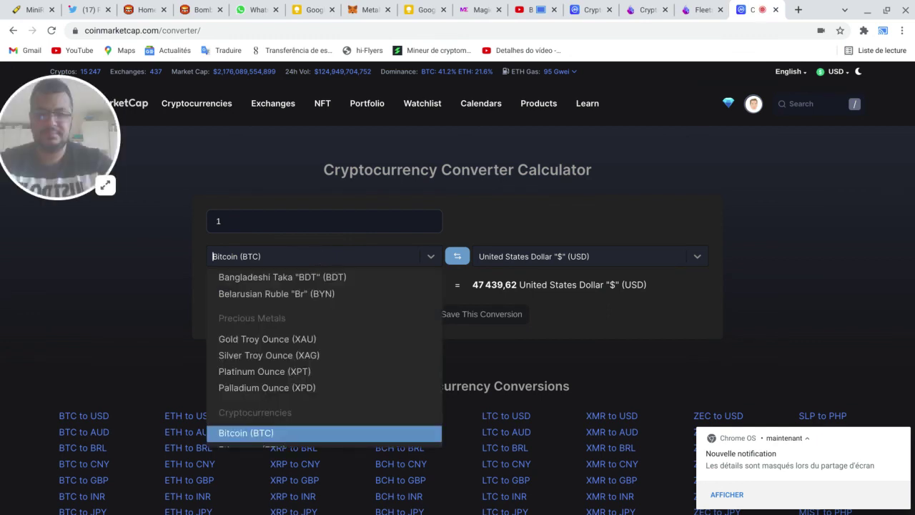
{"action": "type", "text": "m"}
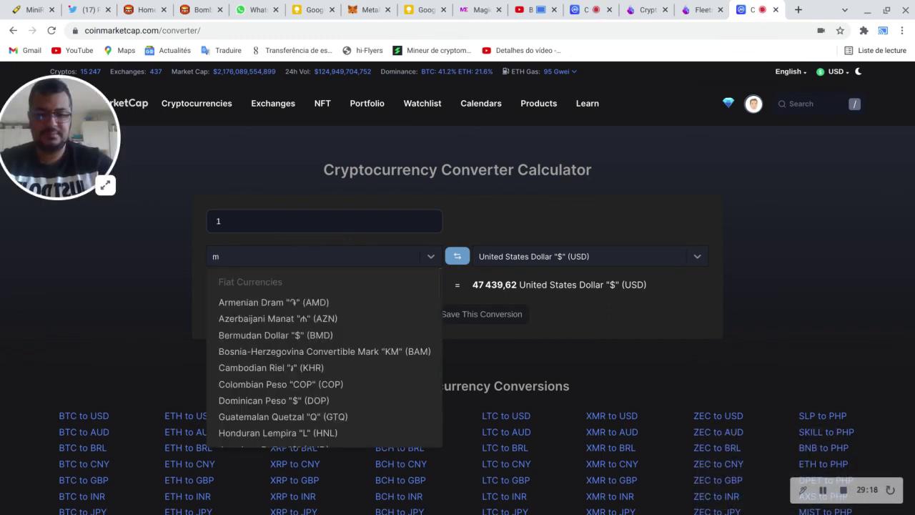
{"action": "type", "text": "mines"}
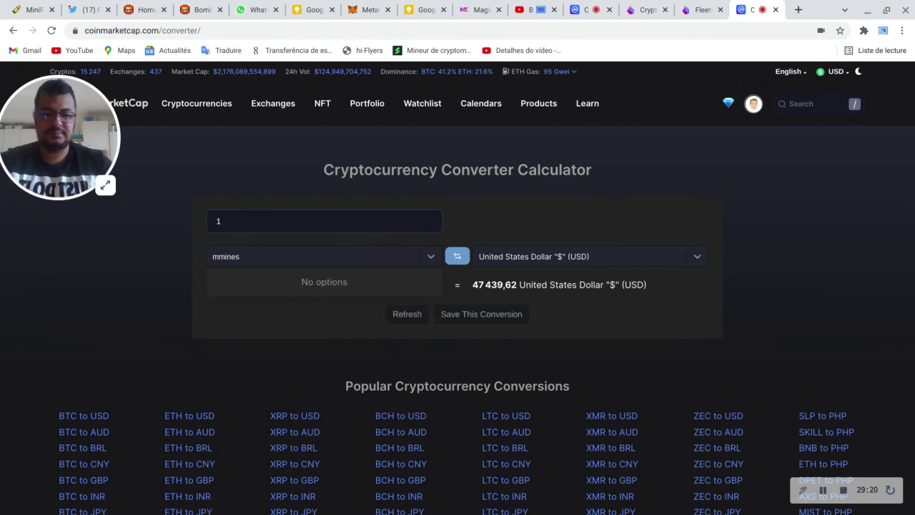
{"action": "key", "text": "BackSpace"}
{"action": "key", "text": "BackSpace"}
{"action": "key", "text": "BackSpace"}
{"action": "key", "text": "BackSpace"}
{"action": "key", "text": "BackSpace"}
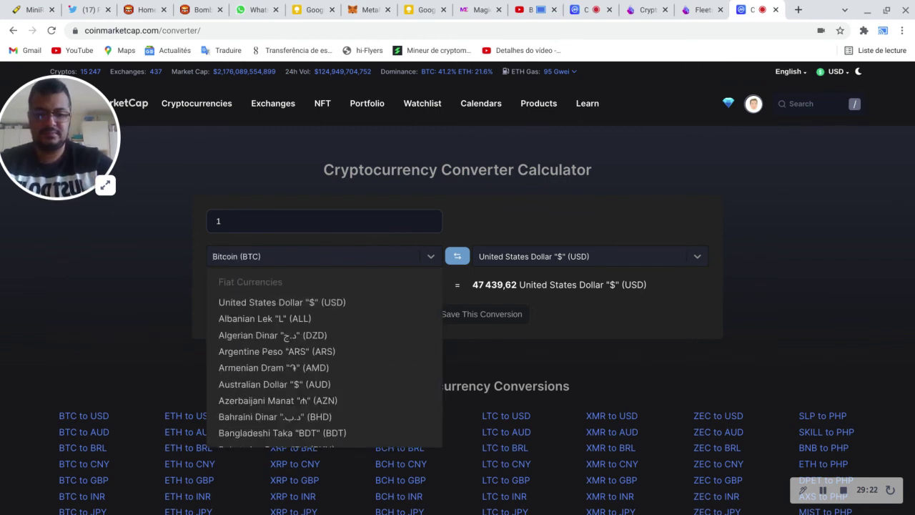
{"action": "type", "text": "mines"}
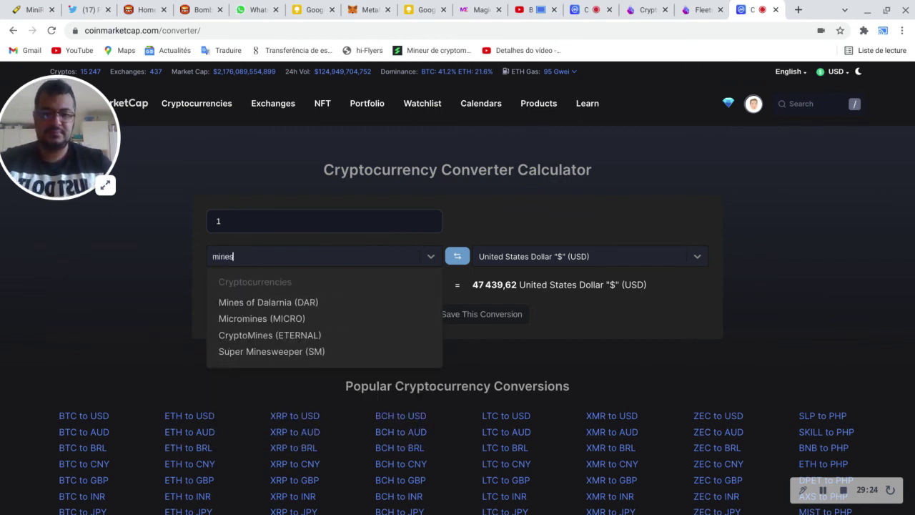
Step: Change the converter amount from 1 to 3.75 BTC, giving 178 313 USD
{"action": "left_click", "coordinate": [279, 228]}
{"action": "key", "text": "BackSpace"}
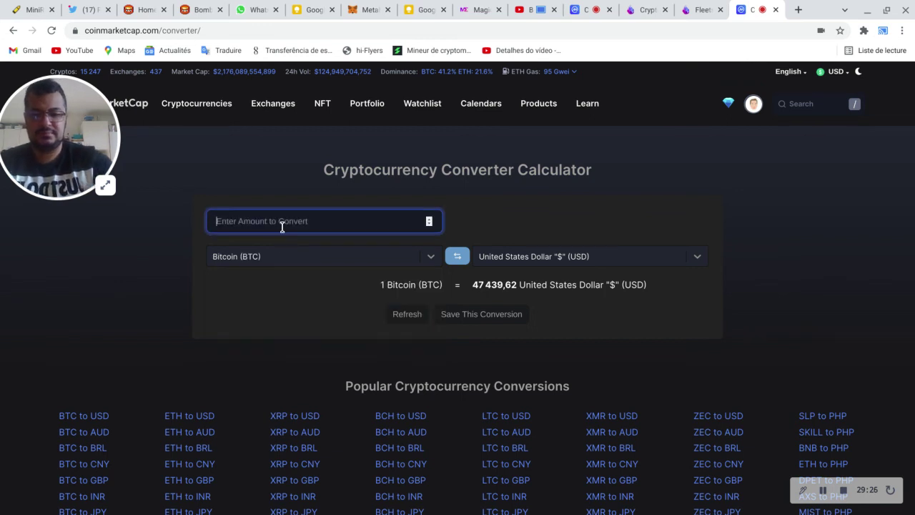
{"action": "type", "text": "3"}
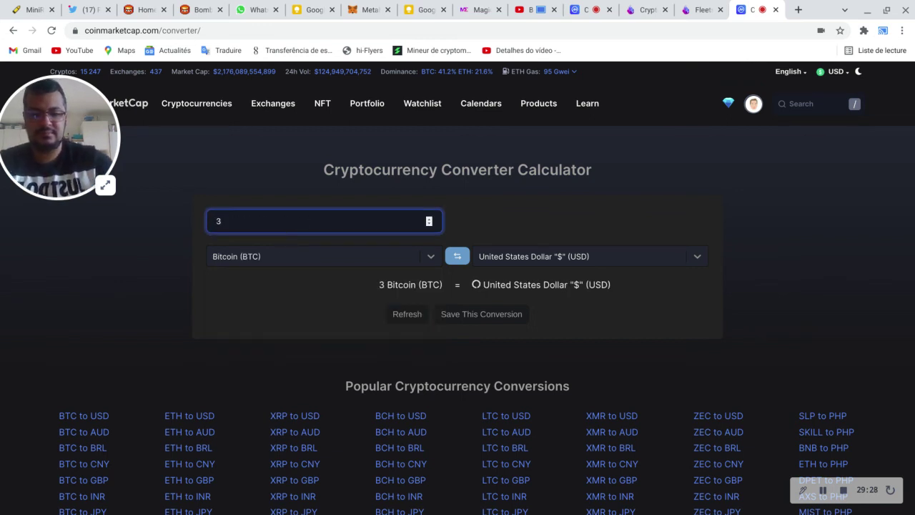
{"action": "type", "text": ".7"}
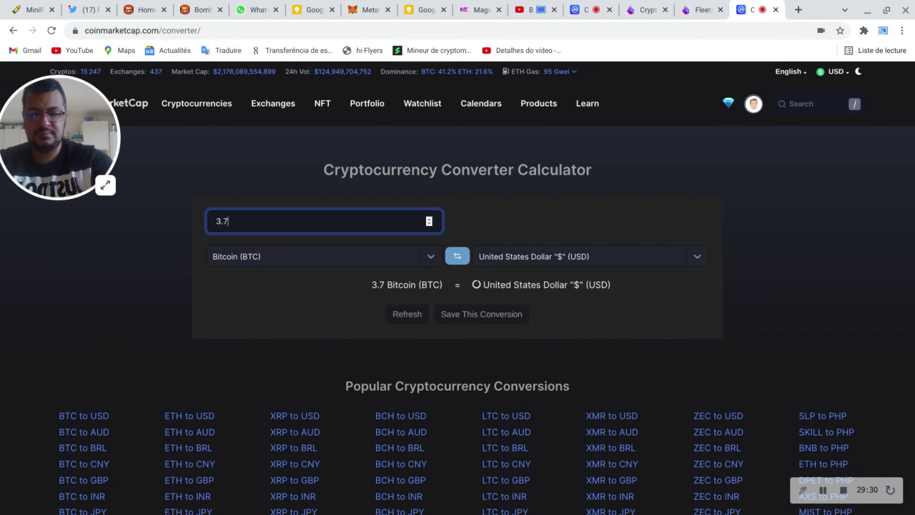
{"action": "type", "text": "5"}
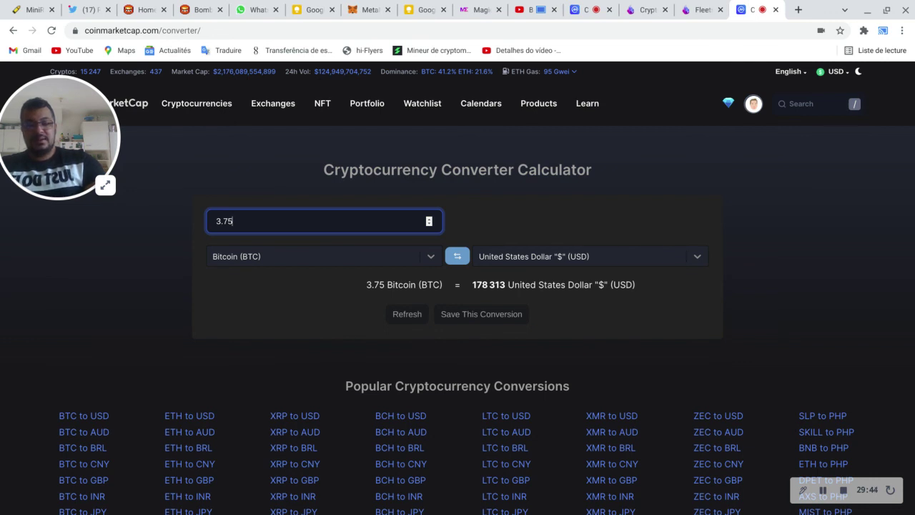
{"action": "left_click", "coordinate": [698, 6]}
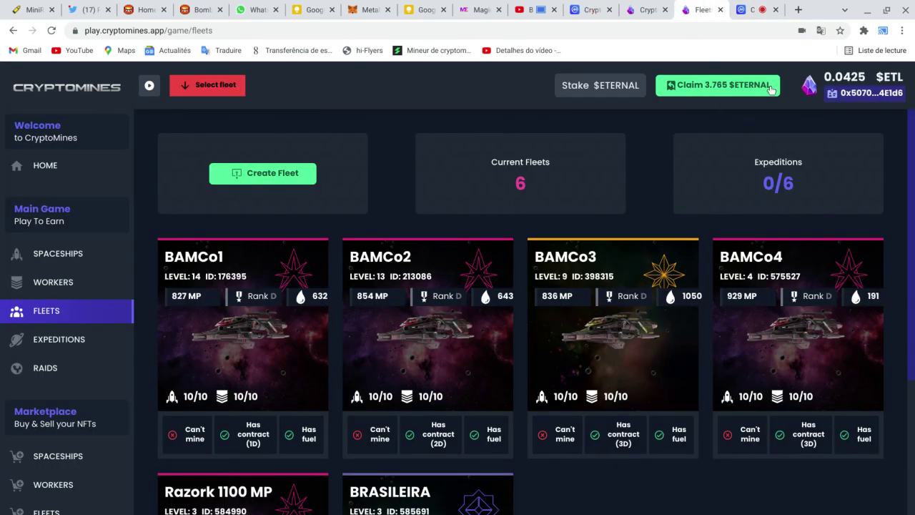
Step: Review MetaMask's Atividade list of Contract Fleet transactions, then reload the CryptoMines Fleets page
{"action": "left_click", "coordinate": [372, 9]}
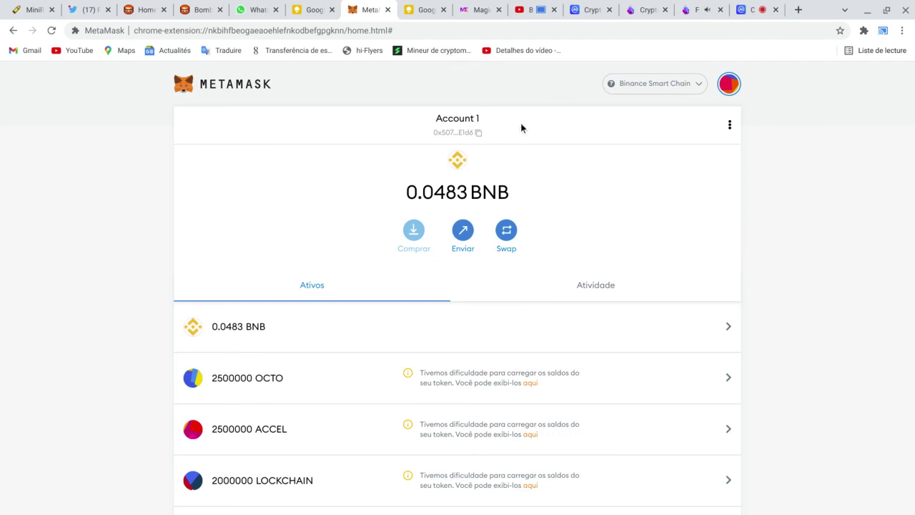
{"action": "left_click", "coordinate": [597, 286]}
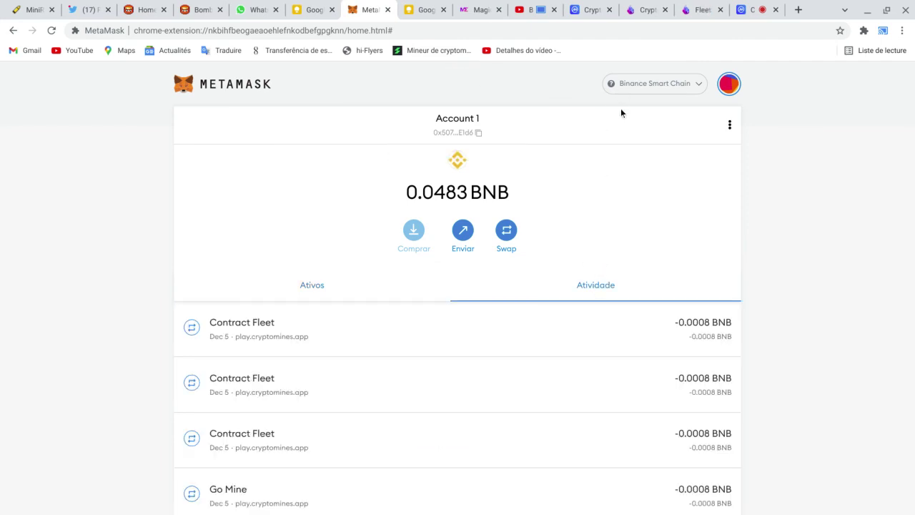
{"action": "left_click", "coordinate": [703, 7]}
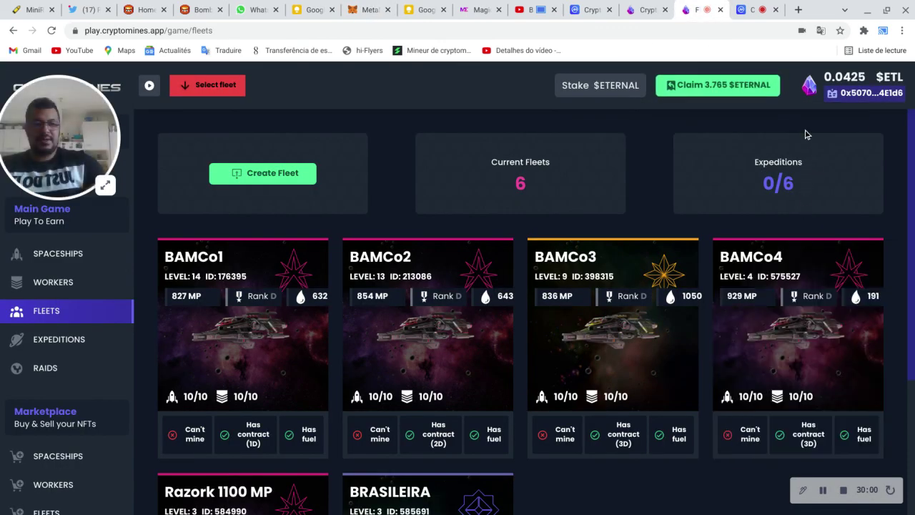
{"action": "key", "text": "ctrl+l"}
{"action": "key", "text": "Return"}
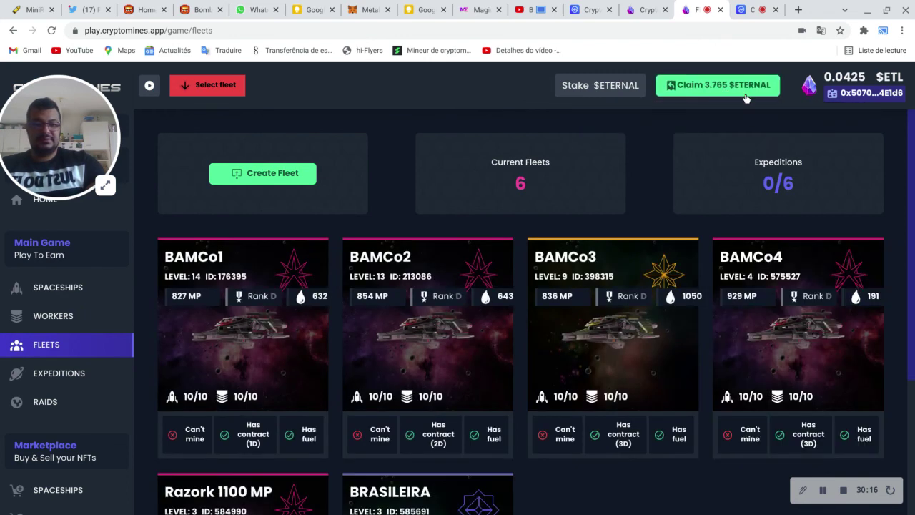
Step: Retry the 3.765 $ETERNAL claim, approve it in MetaMask, and dismiss the 'Request failed' error
{"action": "left_click", "coordinate": [729, 91]}
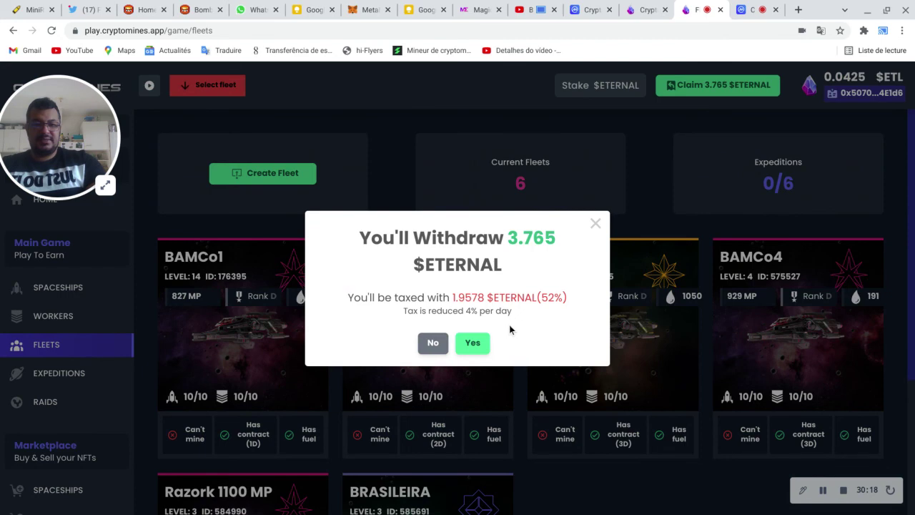
{"action": "left_click", "coordinate": [476, 347]}
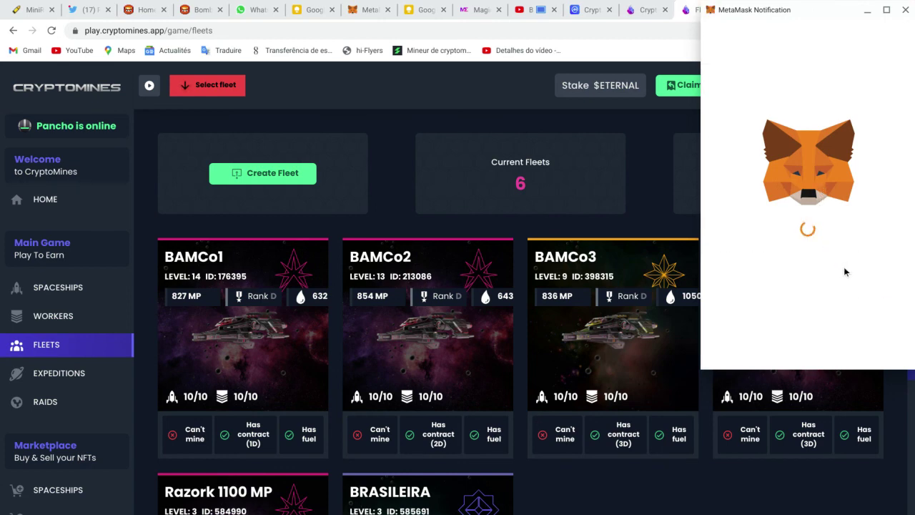
{"action": "scroll", "coordinate": [848, 276], "scroll_direction": "down", "scroll_amount": 1}
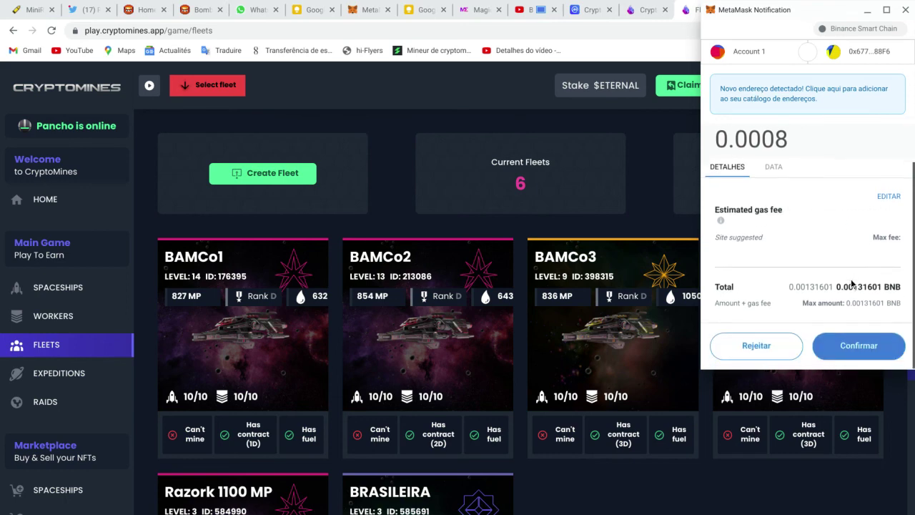
{"action": "left_click", "coordinate": [868, 355]}
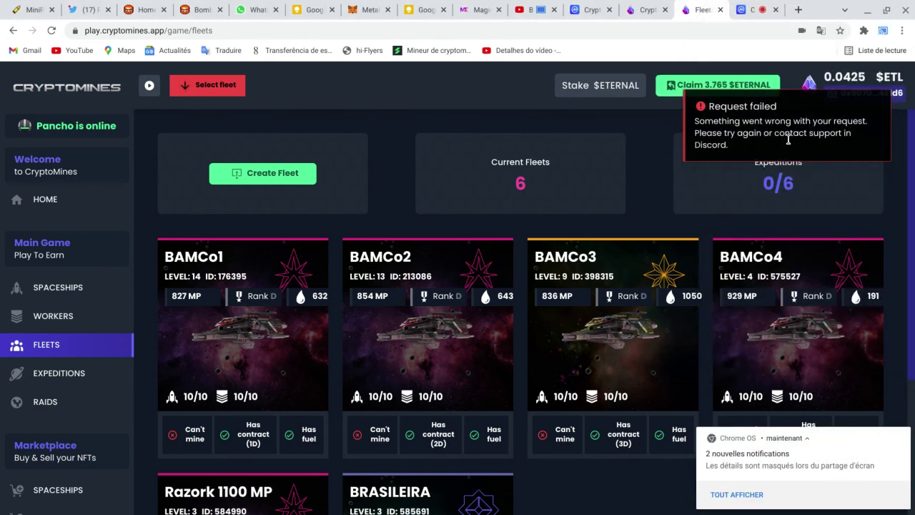
{"action": "left_click", "coordinate": [811, 137]}
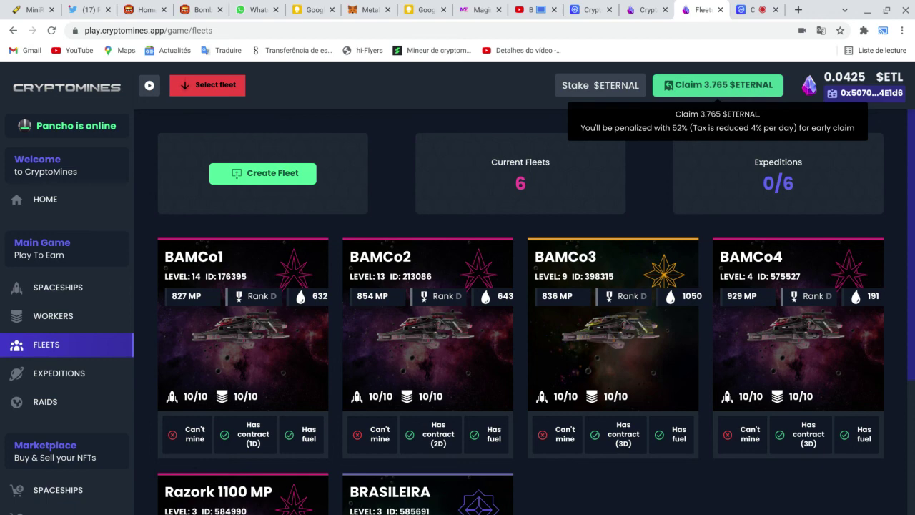
Step: Claim the 3.765 $ETERNAL again, accepting the withdrawal and confirming the 0.0008 BNB transaction
{"action": "left_click", "coordinate": [718, 85]}
{"action": "left_click", "coordinate": [474, 347]}
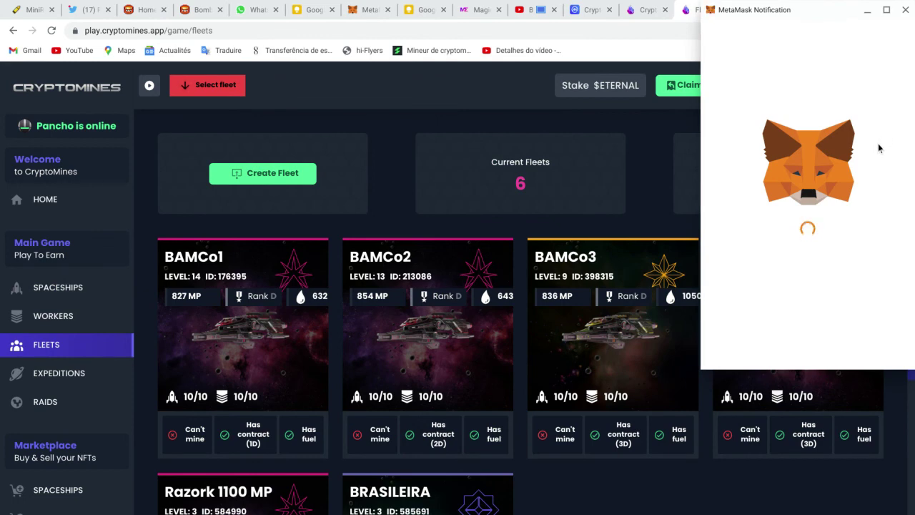
{"action": "scroll", "coordinate": [865, 215], "scroll_direction": "down", "scroll_amount": 2}
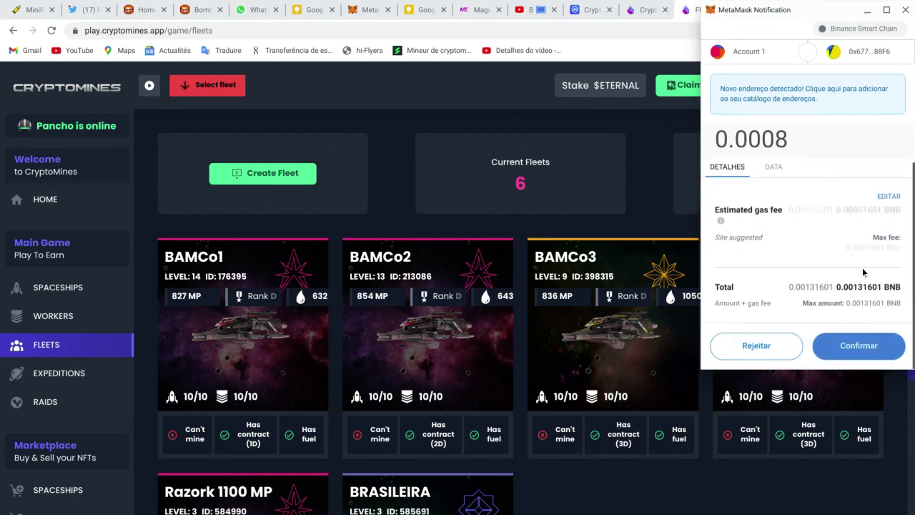
{"action": "left_click", "coordinate": [856, 351]}
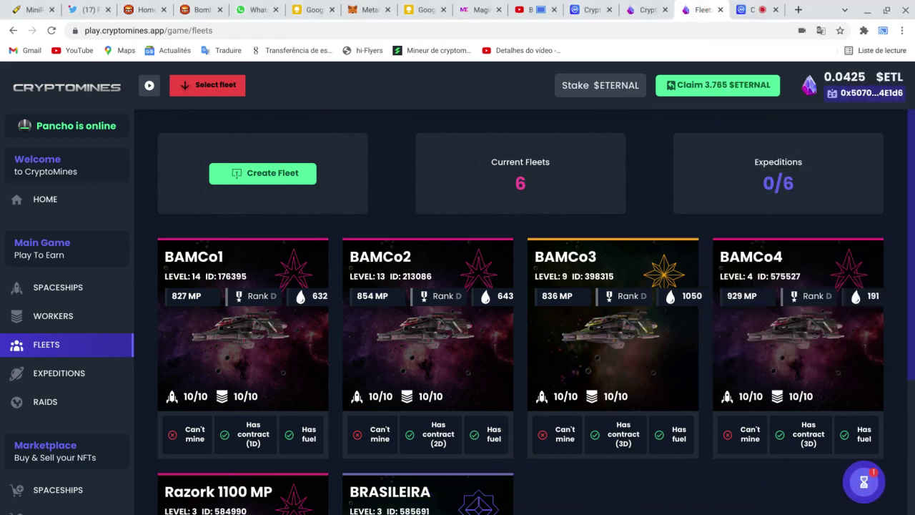
Step: Check MetaMask's activity for the pending Claim Token Rewards transaction, then return to the converter
{"action": "left_click", "coordinate": [366, 9]}
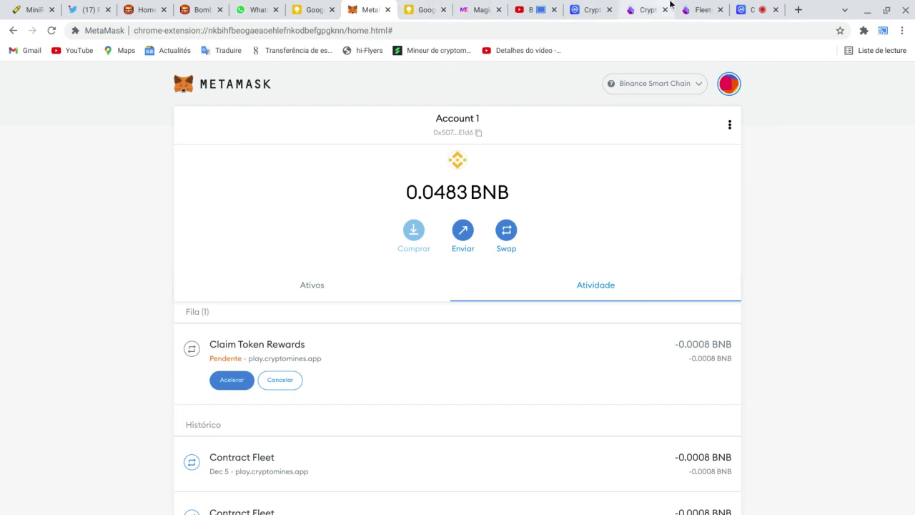
{"action": "left_click", "coordinate": [752, 10]}
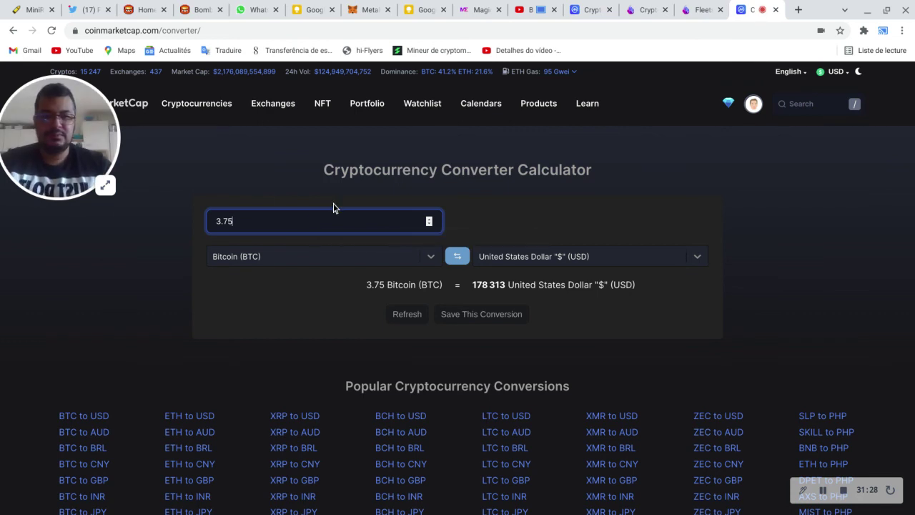
Step: Load coinmarketcap.com in a new tab and open its coin search
{"action": "left_click", "coordinate": [799, 10]}
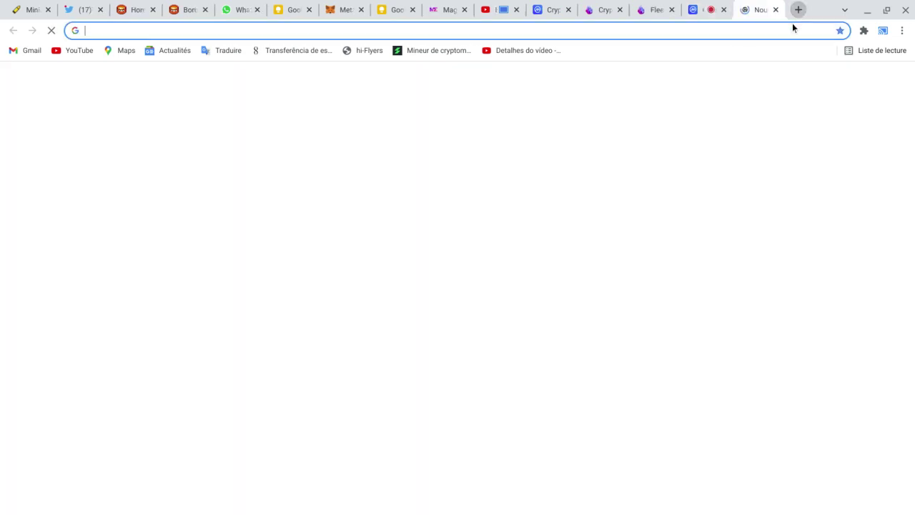
{"action": "type", "text": "c"}
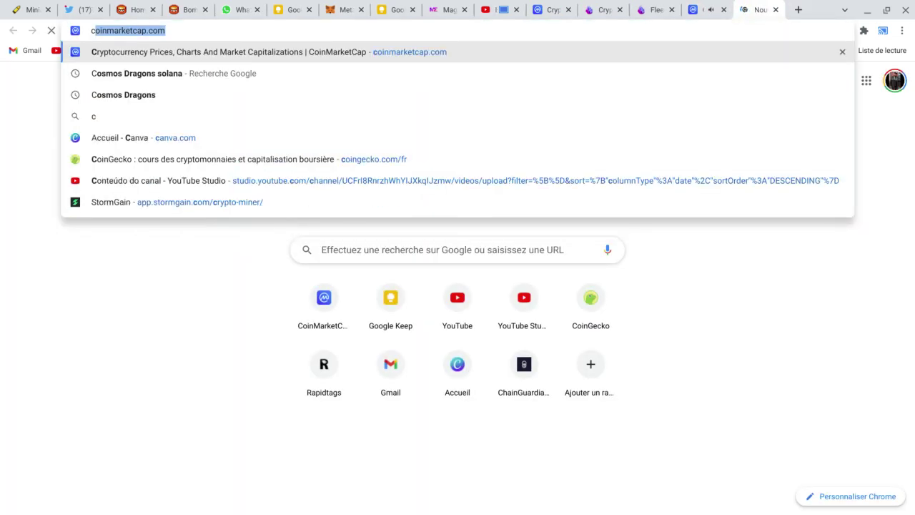
{"action": "key", "text": "Return"}
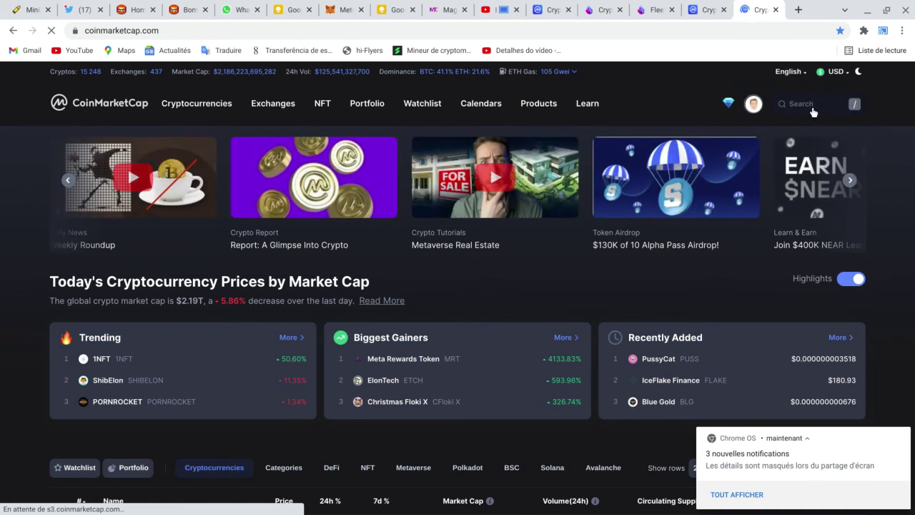
{"action": "left_click", "coordinate": [813, 107]}
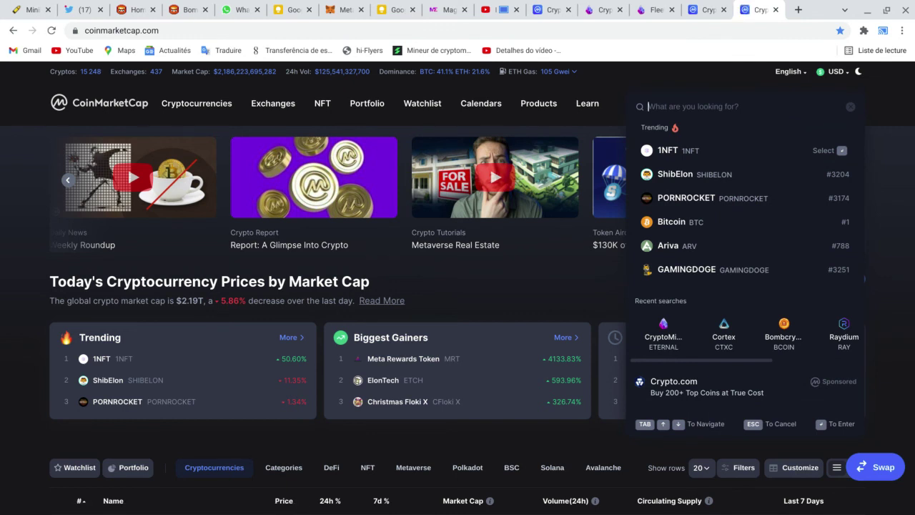
Step: Search 'godz', open the Cryptogodz page, and view its all-time GODZ price chart
{"action": "type", "text": "godz"}
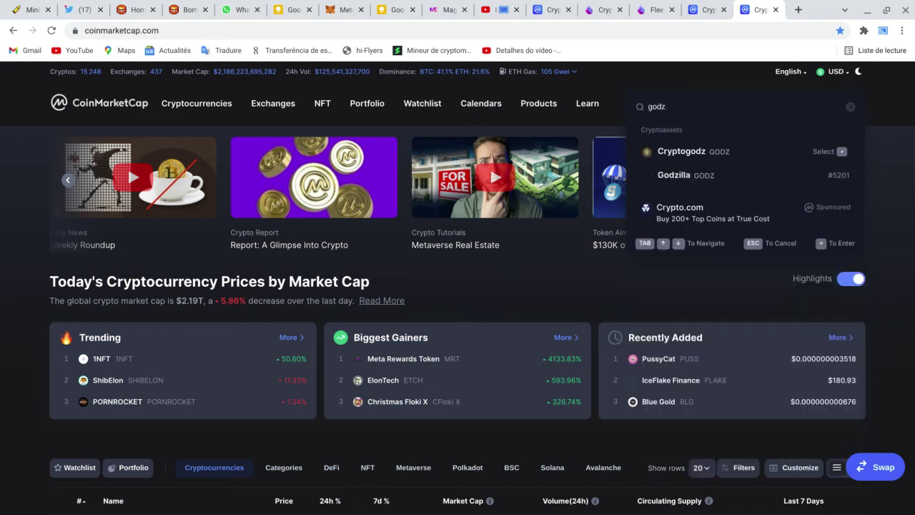
{"action": "left_click", "coordinate": [727, 150]}
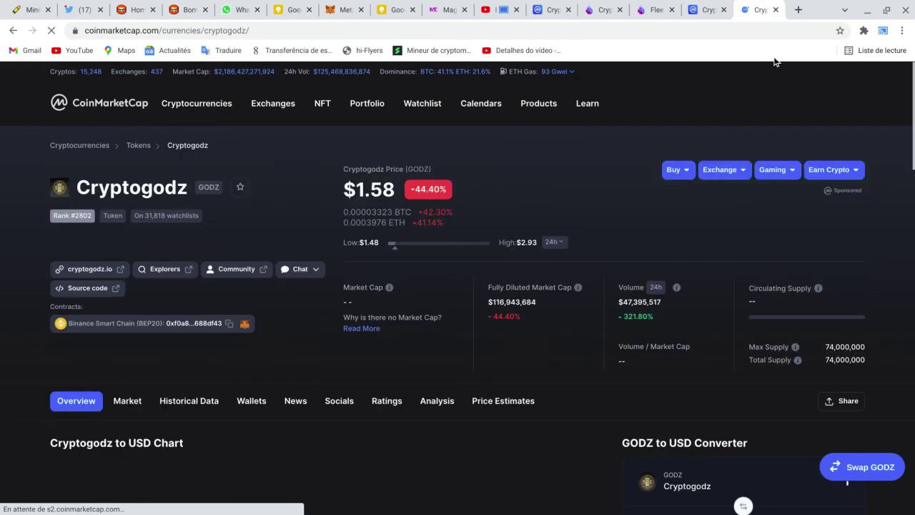
{"action": "scroll", "coordinate": [721, 211], "scroll_direction": "down", "scroll_amount": 1}
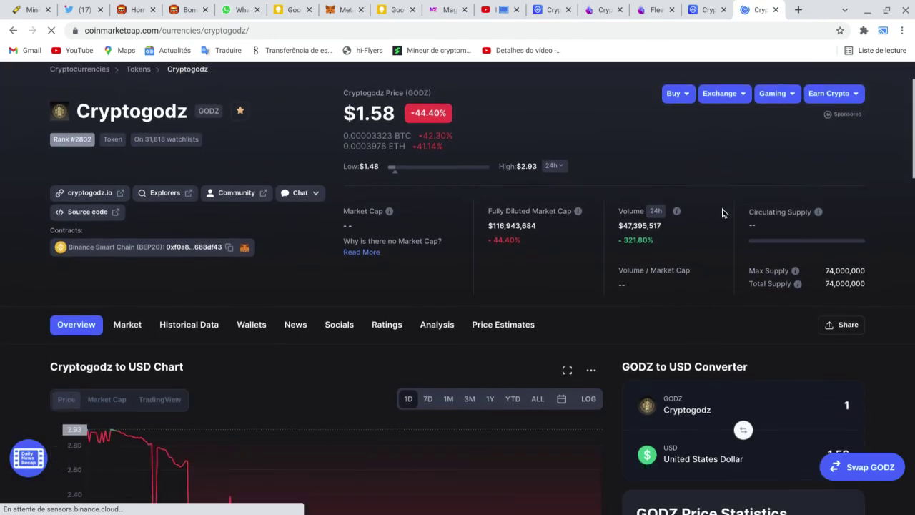
{"action": "scroll", "coordinate": [597, 277], "scroll_direction": "down", "scroll_amount": 1}
{"action": "left_click", "coordinate": [536, 318]}
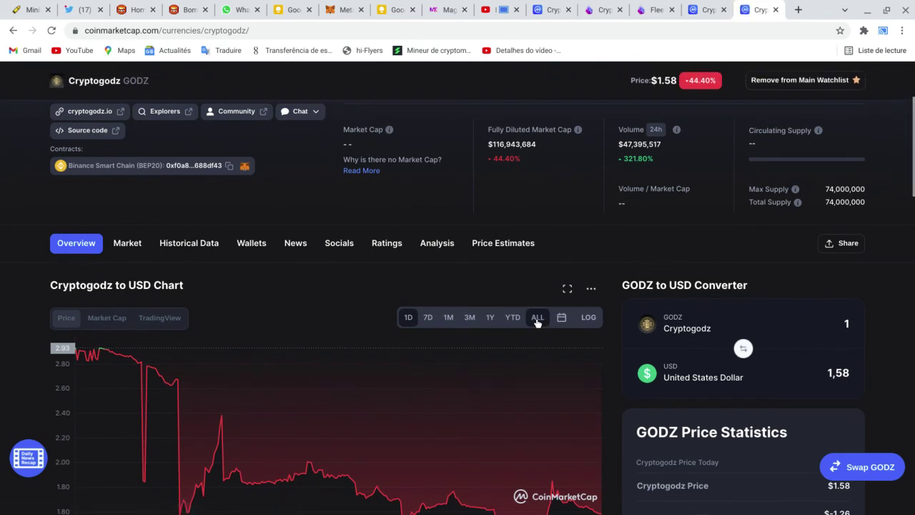
{"action": "scroll", "coordinate": [741, 241], "scroll_direction": "down", "scroll_amount": 2}
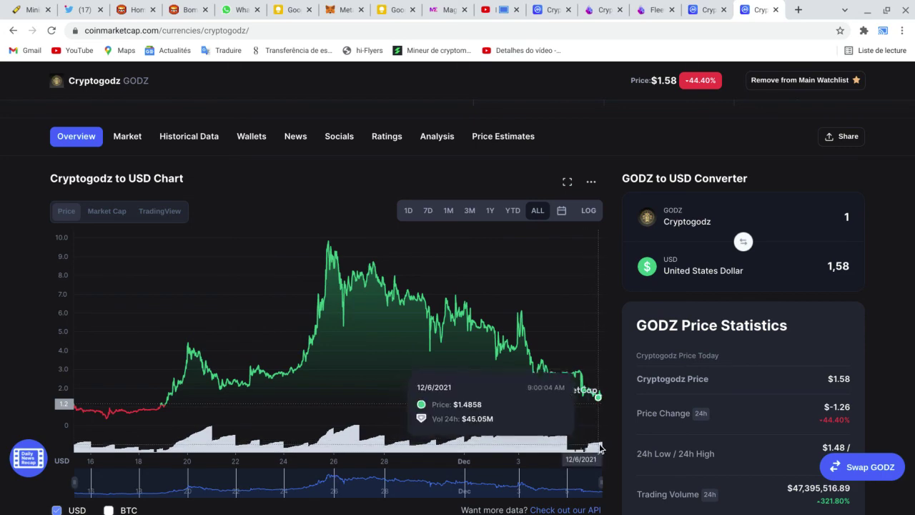
{"action": "scroll", "coordinate": [764, 220], "scroll_direction": "down", "scroll_amount": 3}
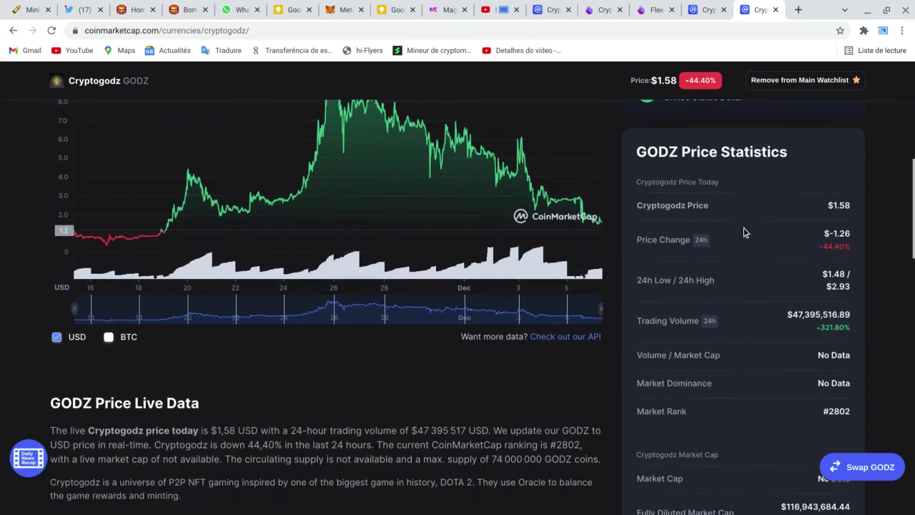
{"action": "scroll", "coordinate": [746, 231], "scroll_direction": "up", "scroll_amount": 4}
{"action": "scroll", "coordinate": [718, 211], "scroll_direction": "up", "scroll_amount": 3}
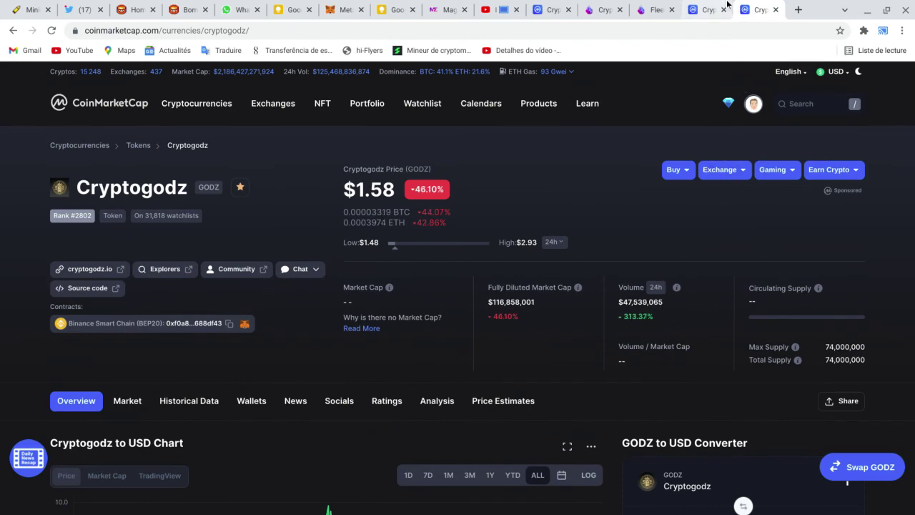
{"action": "left_click", "coordinate": [657, 9]}
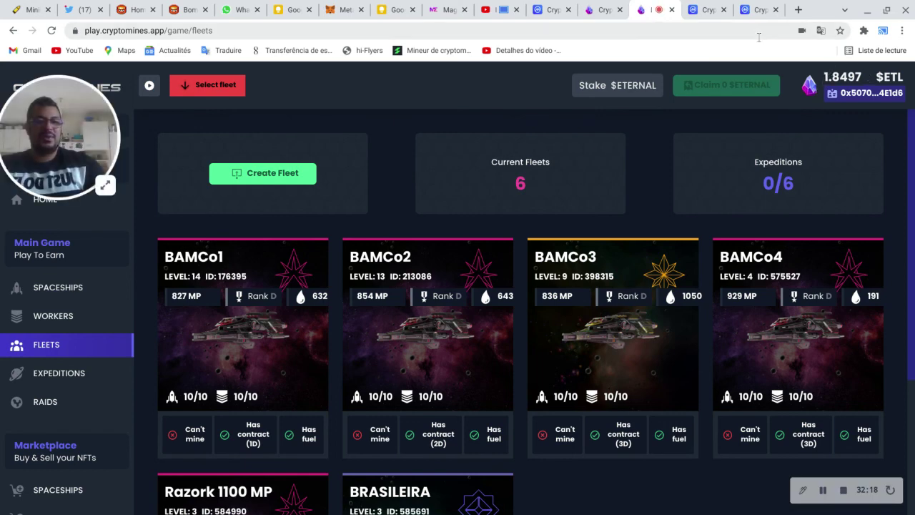
Step: Enter 1.49 in the converter and reverse it to run US dollars into Bitcoin
{"action": "left_click", "coordinate": [710, 7]}
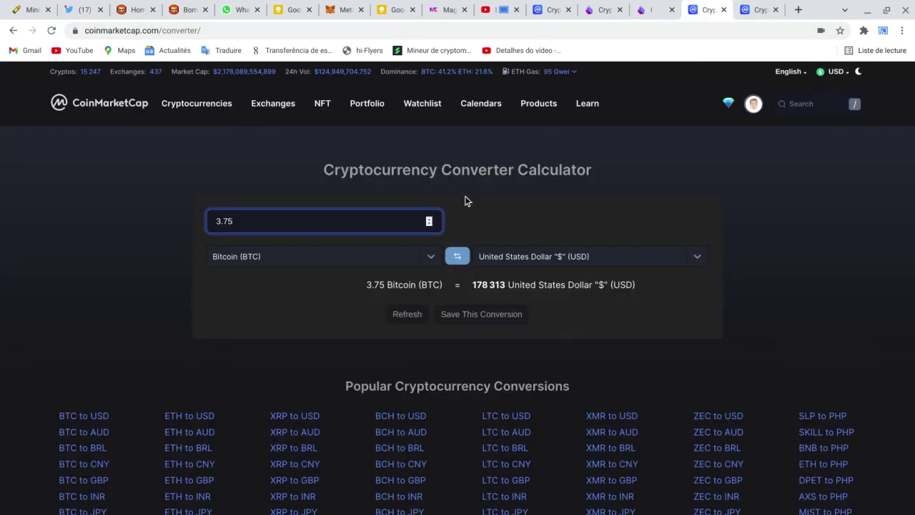
{"action": "key", "text": "BackSpace"}
{"action": "key", "text": "BackSpace"}
{"action": "key", "text": "BackSpace"}
{"action": "key", "text": "BackSpace"}
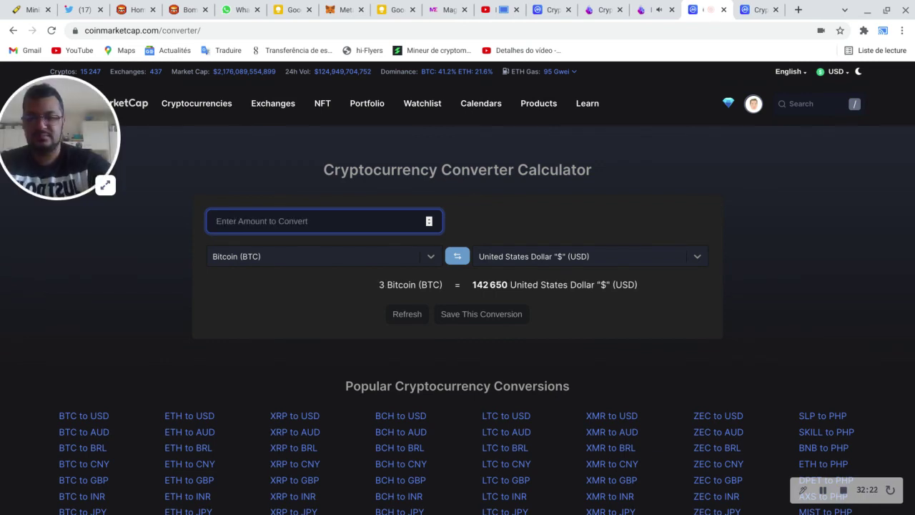
{"action": "type", "text": "1"}
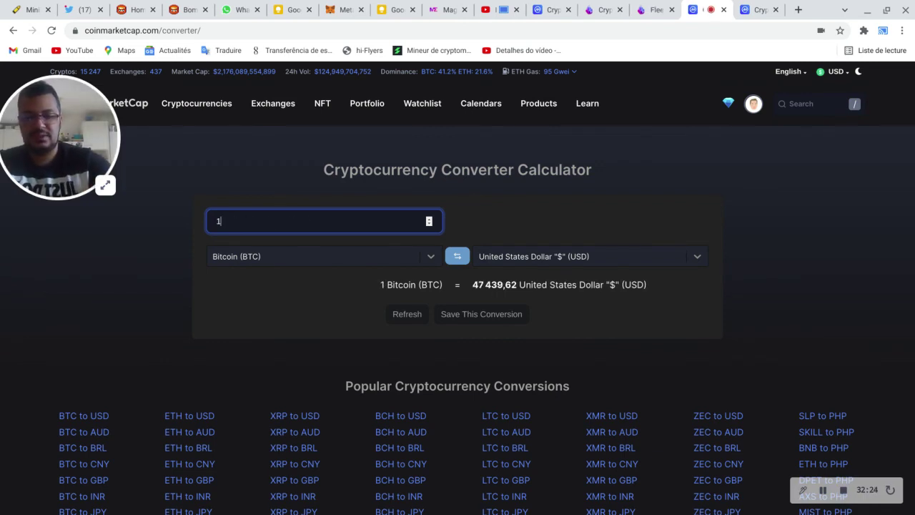
{"action": "type", "text": "."}
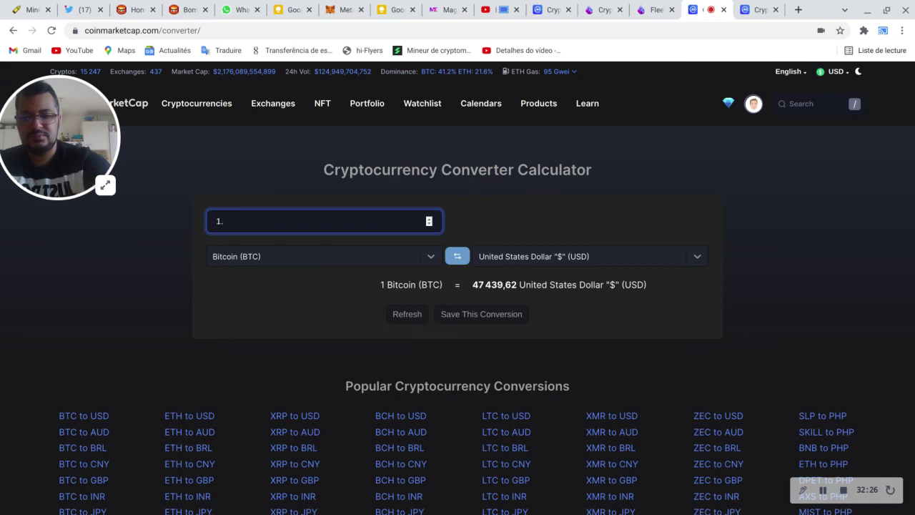
{"action": "type", "text": "49"}
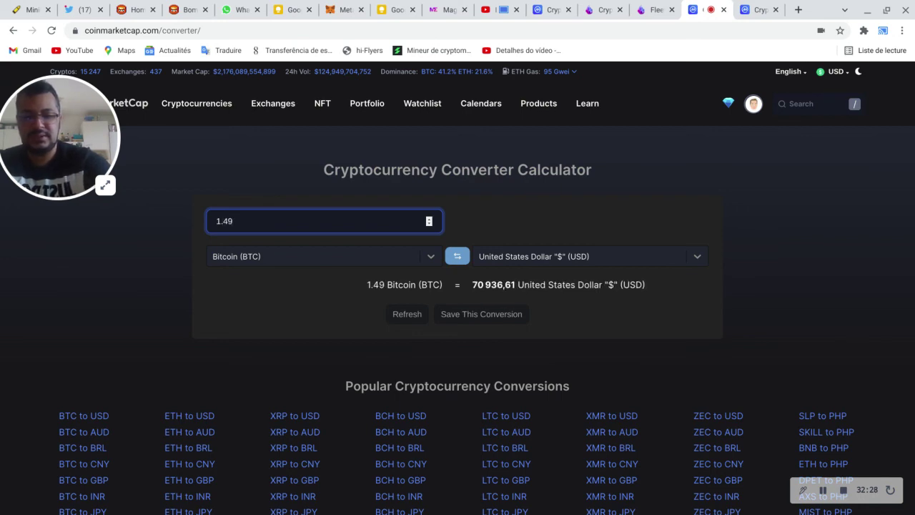
{"action": "left_click", "coordinate": [401, 415], "text": "shift"}
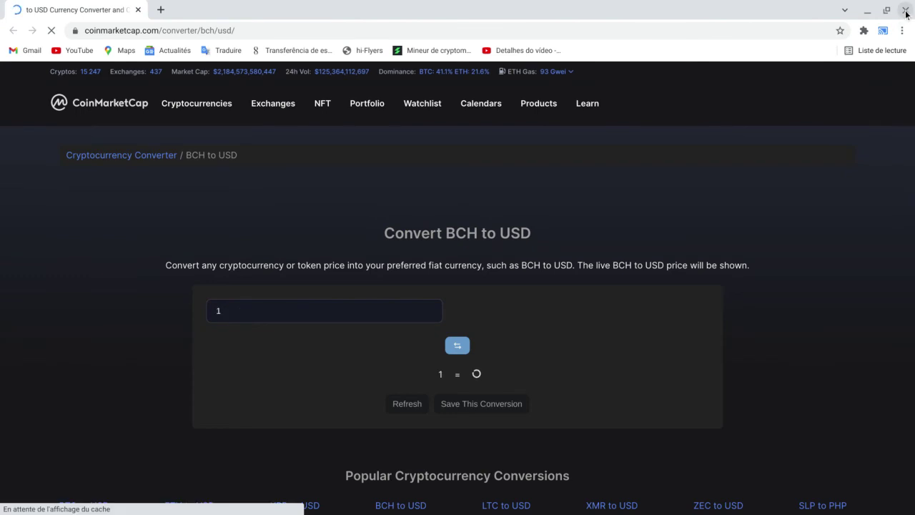
{"action": "left_click", "coordinate": [906, 10]}
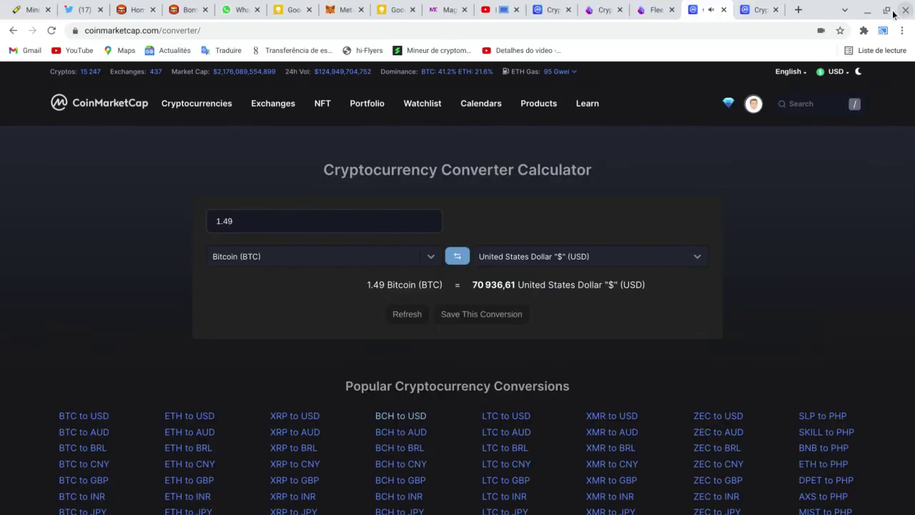
{"action": "left_click", "coordinate": [385, 221]}
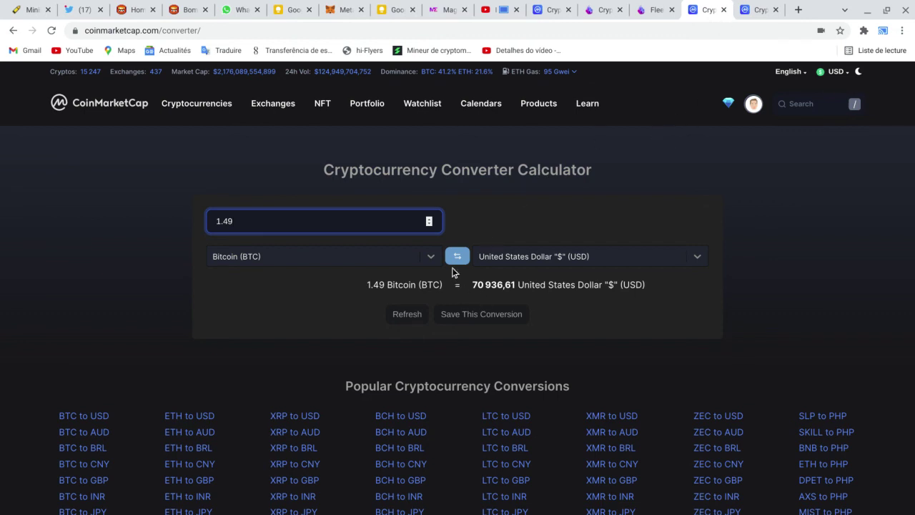
{"action": "left_click", "coordinate": [455, 256]}
{"action": "left_click", "coordinate": [271, 229]}
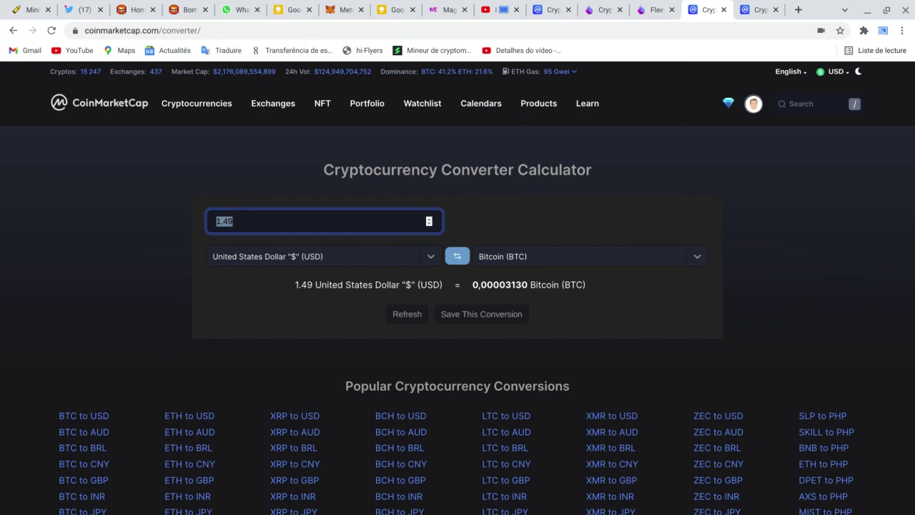
Step: Convert 70 US dollars into Binance Coin, giving 0.12843921 BNB
{"action": "type", "text": "70"}
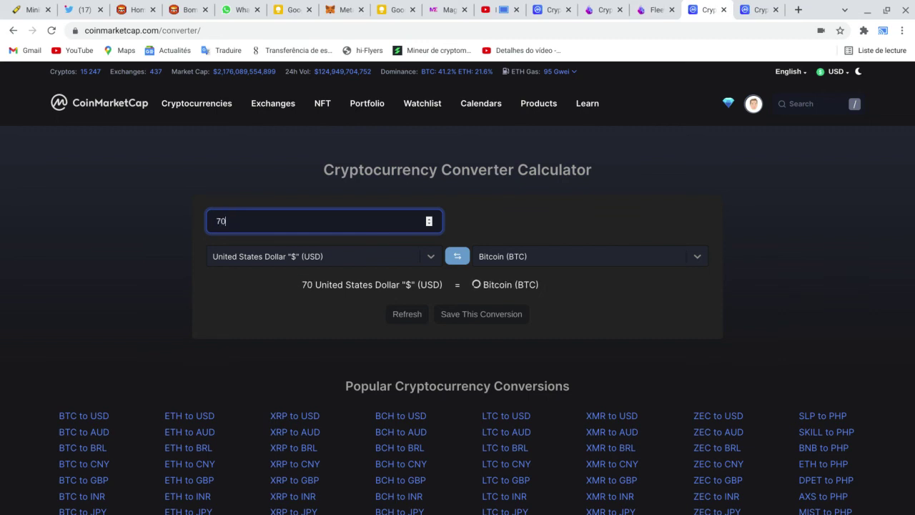
{"action": "left_click", "coordinate": [357, 257]}
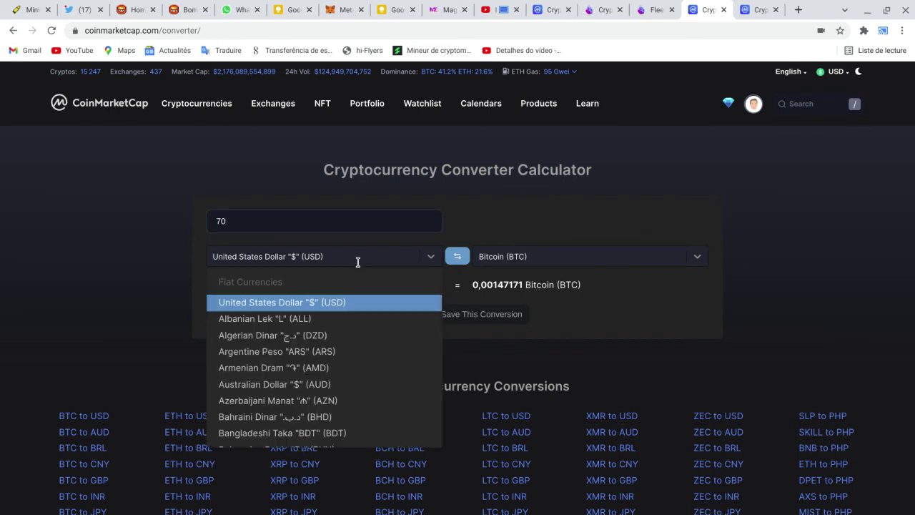
{"action": "type", "text": "bnb"}
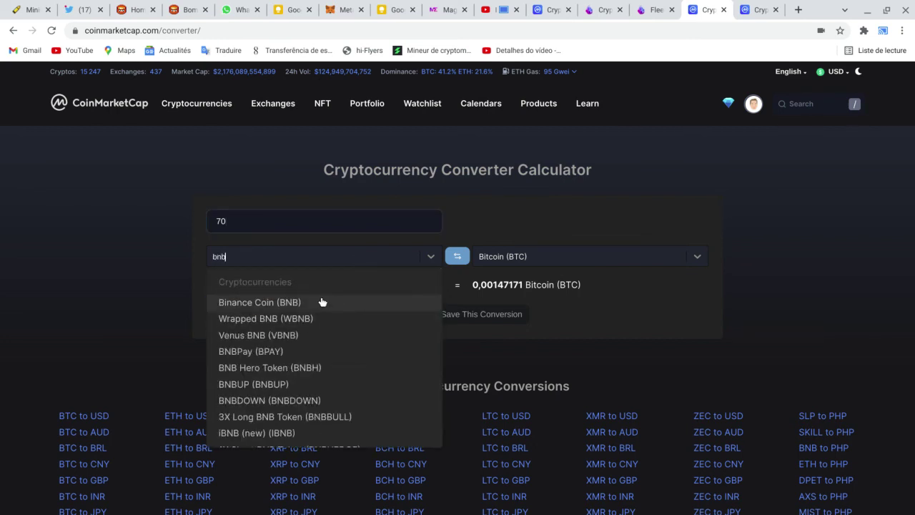
{"action": "left_click", "coordinate": [323, 303]}
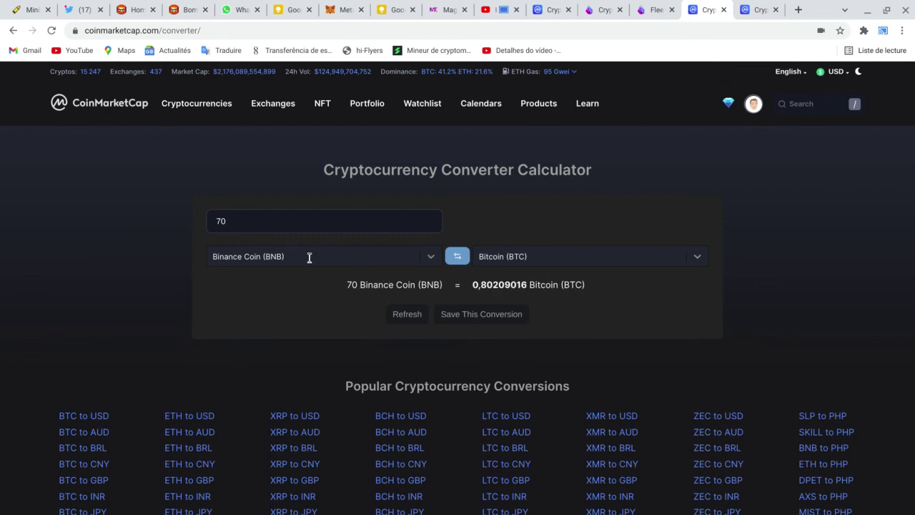
{"action": "left_click", "coordinate": [320, 231]}
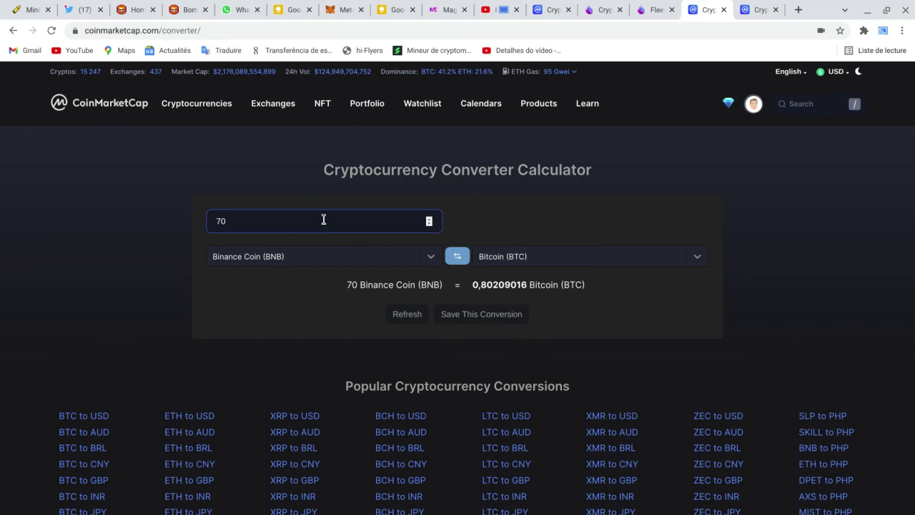
{"action": "double_click", "coordinate": [259, 215]}
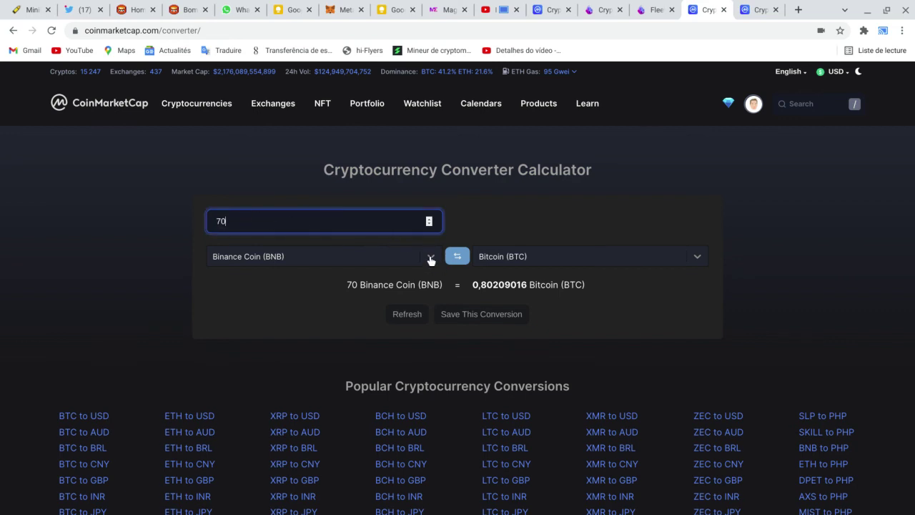
{"action": "left_click", "coordinate": [461, 258]}
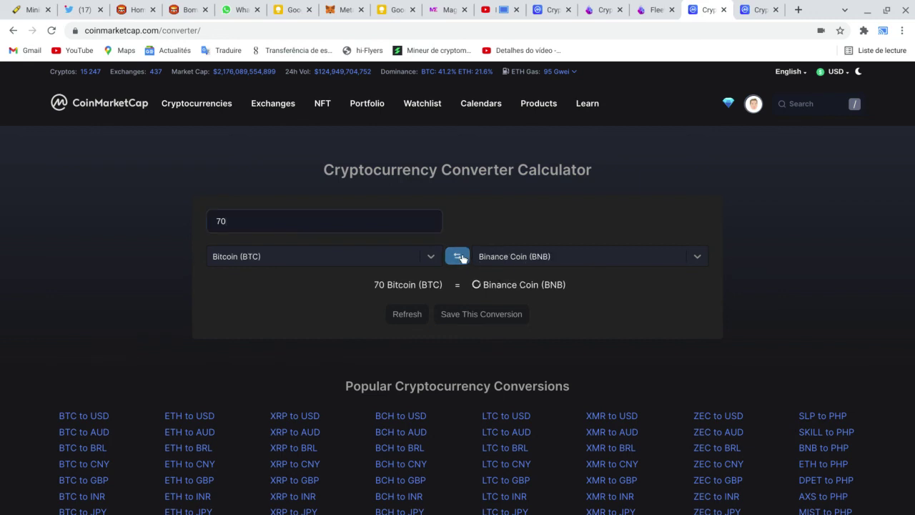
{"action": "left_click", "coordinate": [353, 252]}
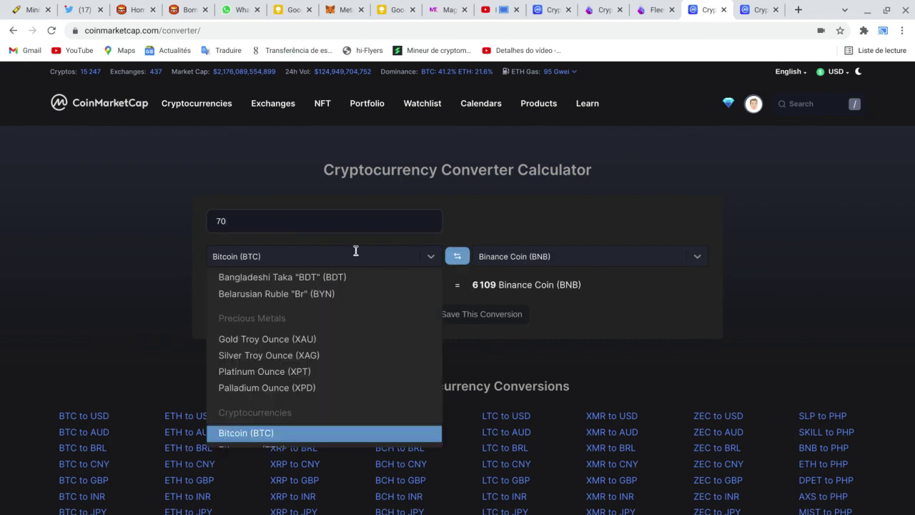
{"action": "type", "text": "usd"}
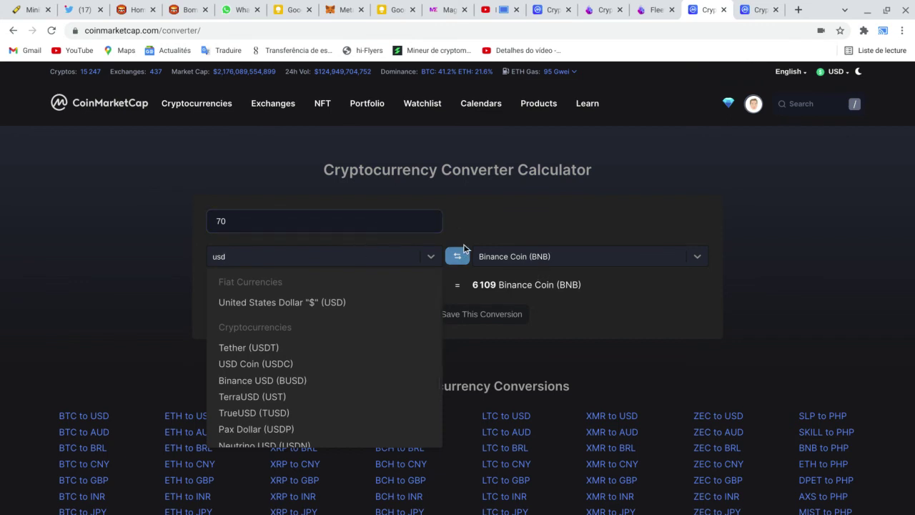
{"action": "left_click", "coordinate": [360, 309]}
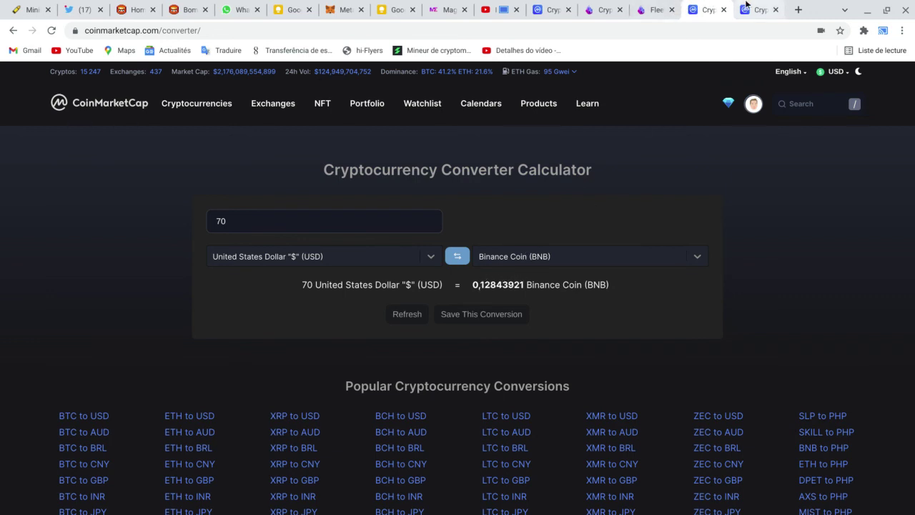
Step: Open a blank new browser tab with its address bar ready
{"action": "mouse_move", "coordinate": [753, 6]}
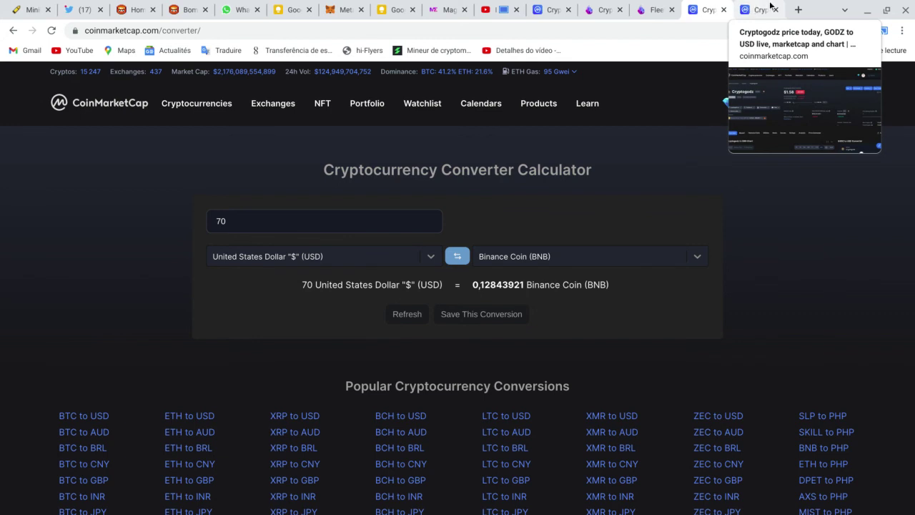
{"action": "left_click", "coordinate": [798, 10]}
{"action": "left_click", "coordinate": [769, 32]}
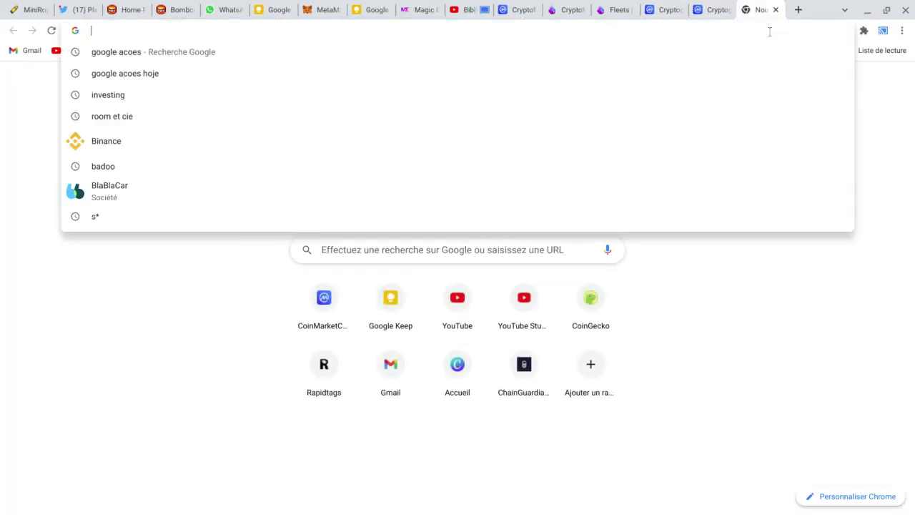
Step: Search 'bsw' on CoinMarketCap and open the Biswap coin page
{"action": "left_click", "coordinate": [727, 10]}
{"action": "left_click", "coordinate": [662, 10]}
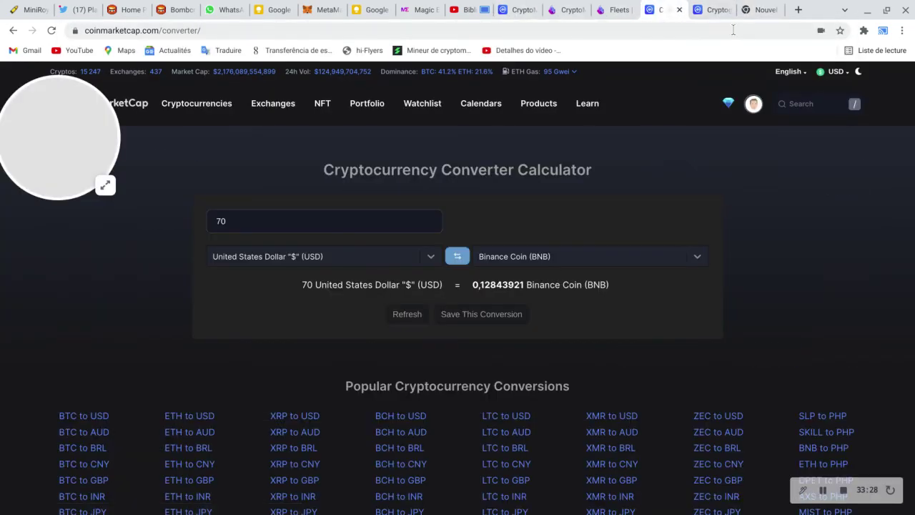
{"action": "left_click", "coordinate": [712, 10]}
{"action": "left_click", "coordinate": [803, 101]}
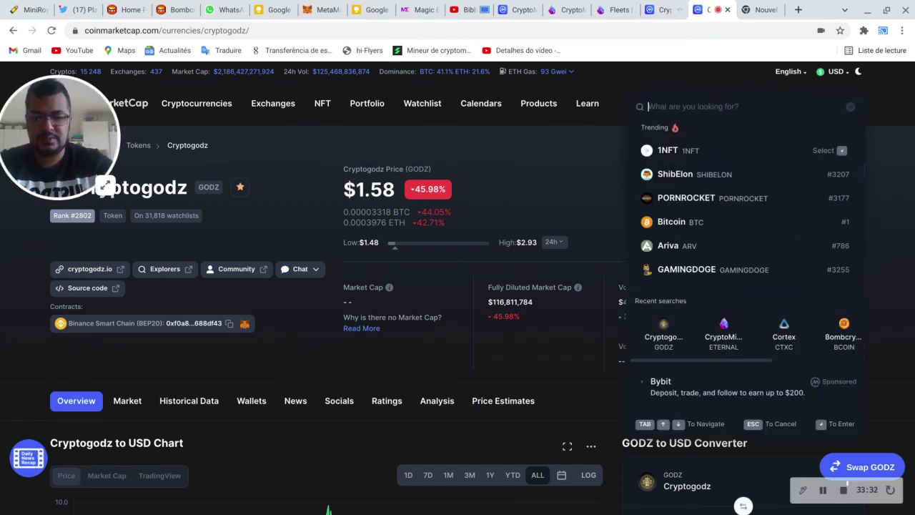
{"action": "type", "text": "bsw"}
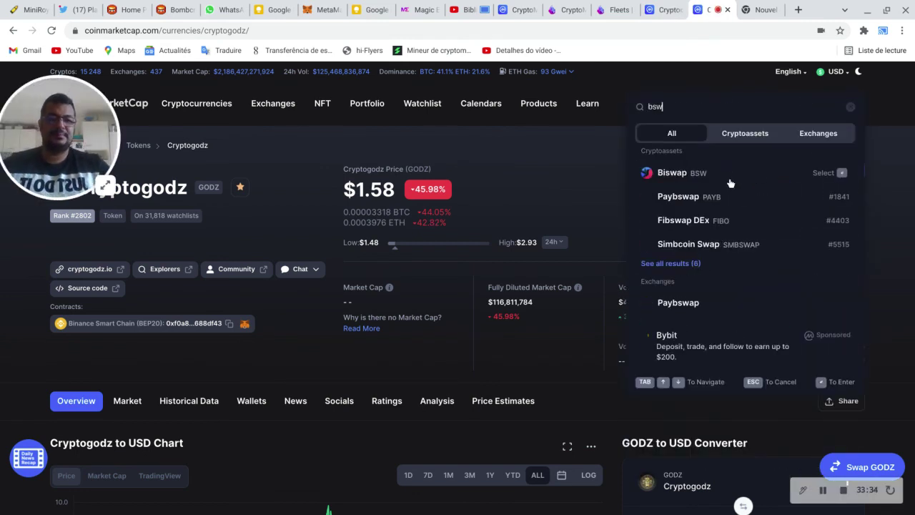
{"action": "left_click", "coordinate": [719, 200]}
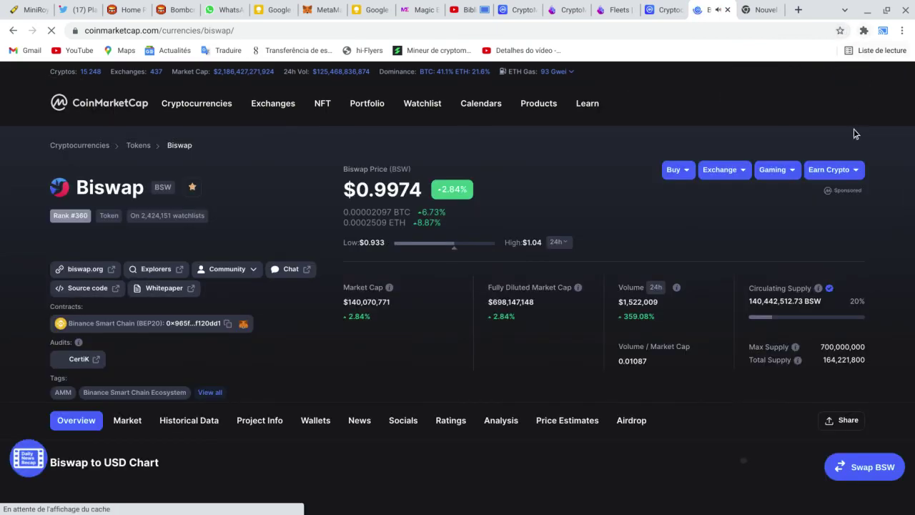
Step: Show Biswap's ALL-time price chart and open the official biswap.org site
{"action": "scroll", "coordinate": [629, 236], "scroll_direction": "down", "scroll_amount": 2}
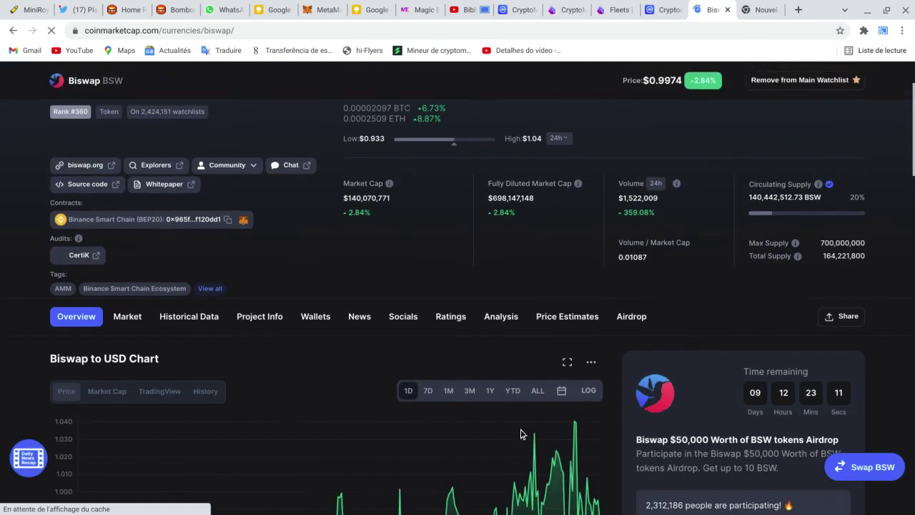
{"action": "left_click", "coordinate": [540, 394]}
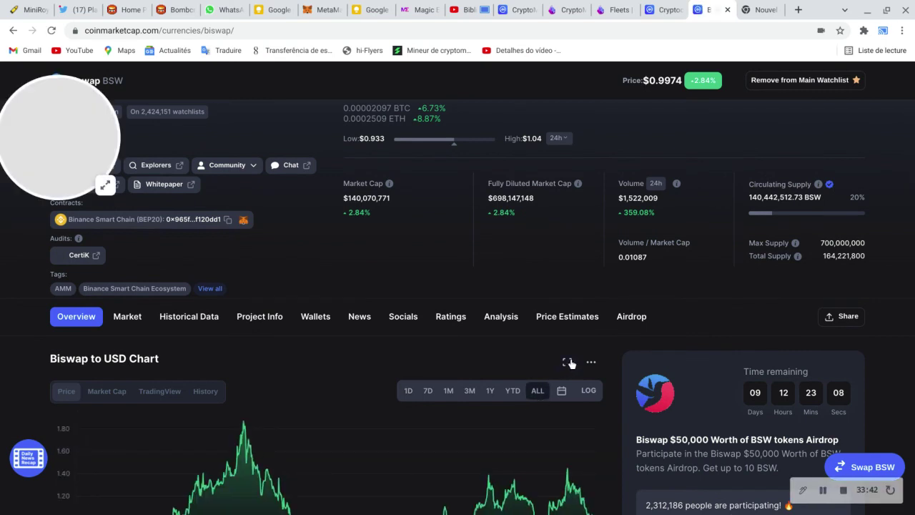
{"action": "scroll", "coordinate": [684, 300], "scroll_direction": "down", "scroll_amount": 2}
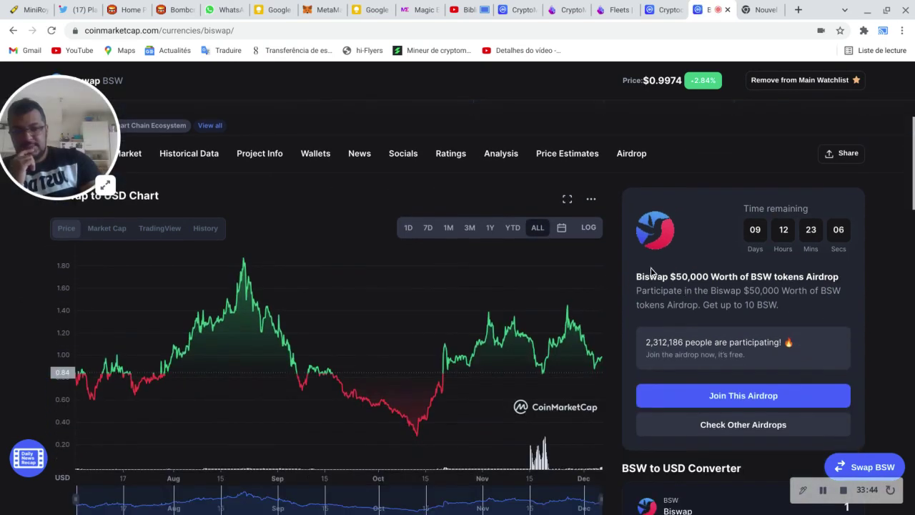
{"action": "scroll", "coordinate": [695, 256], "scroll_direction": "up", "scroll_amount": 1}
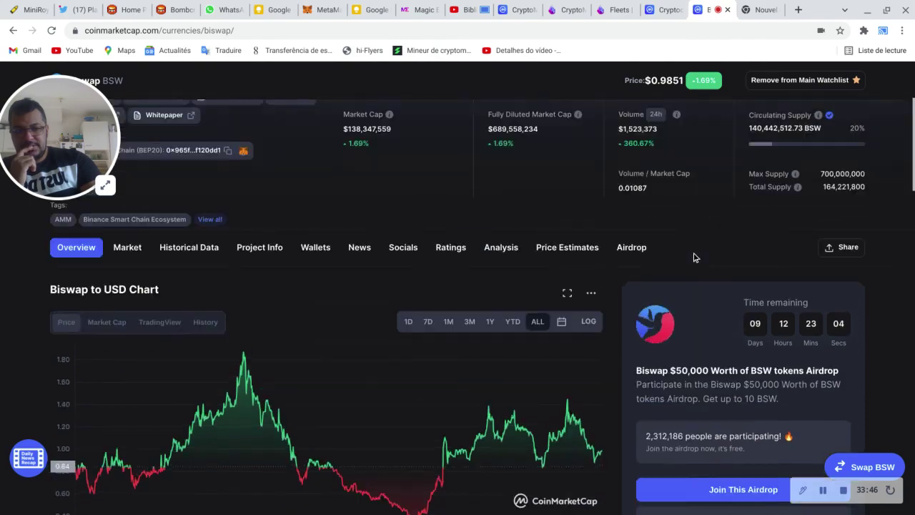
{"action": "scroll", "coordinate": [696, 290], "scroll_direction": "down", "scroll_amount": 3}
{"action": "scroll", "coordinate": [608, 239], "scroll_direction": "up", "scroll_amount": 6}
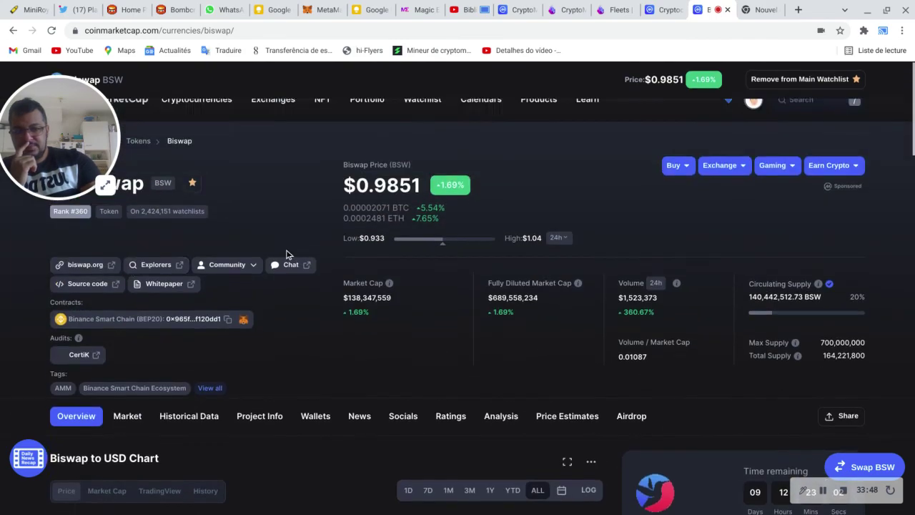
{"action": "left_click", "coordinate": [81, 275]}
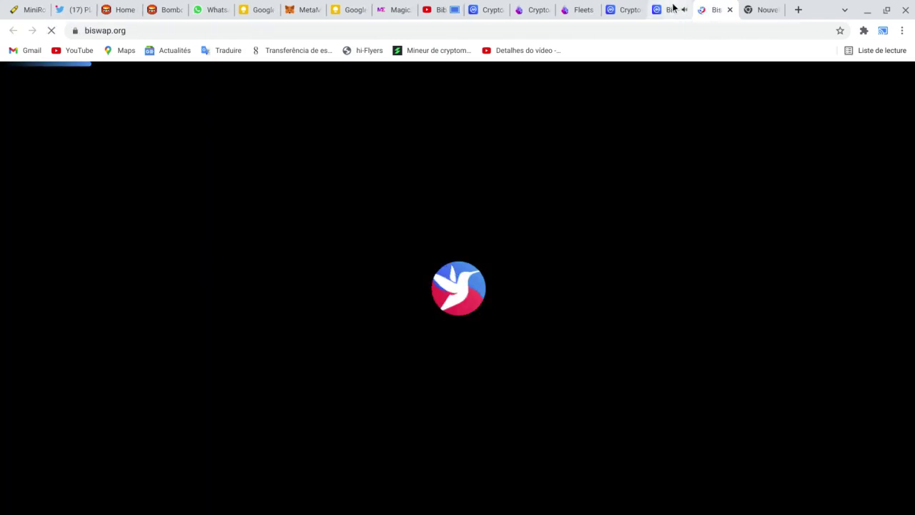
Step: Open the Biswap $50,000 BSW airdrop sign-up form, then go to the biswap.org tab
{"action": "left_click", "coordinate": [670, 9]}
{"action": "scroll", "coordinate": [670, 362], "scroll_direction": "down", "scroll_amount": 5}
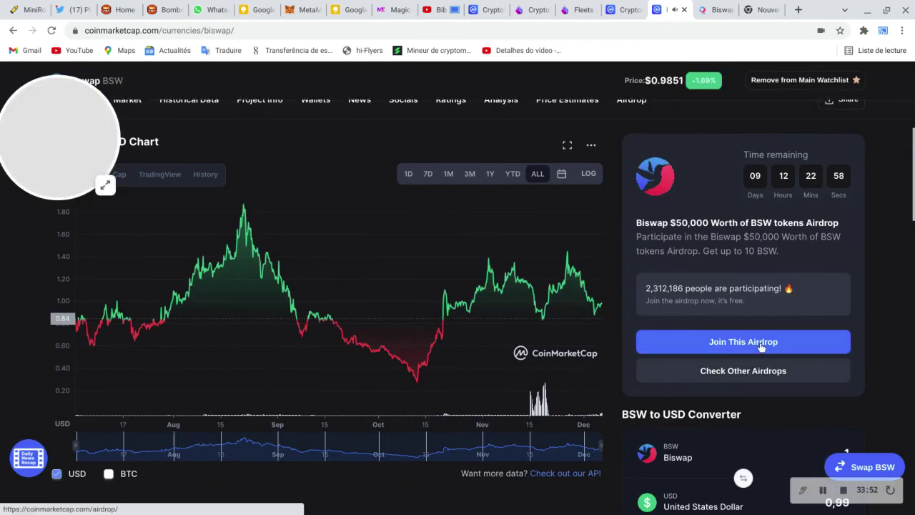
{"action": "left_click", "coordinate": [760, 344]}
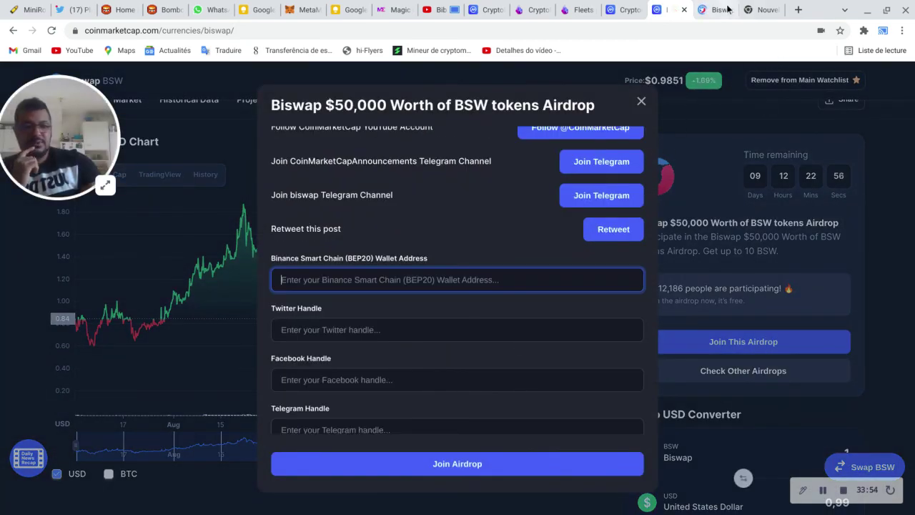
{"action": "left_click", "coordinate": [713, 9]}
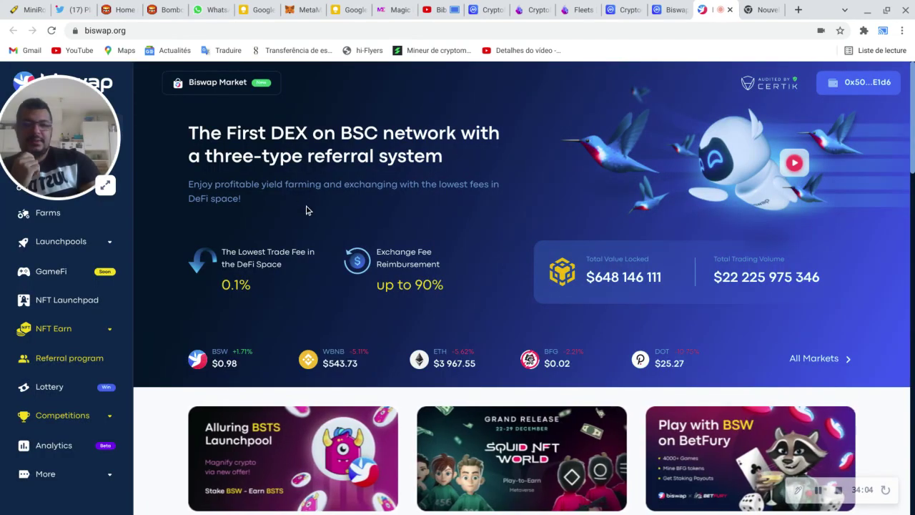
Step: Open the Biswap exchange page and close the idle Bombcrypto game
{"action": "left_click_drag", "start_coordinate": [55, 185], "coordinate": [58, 369]}
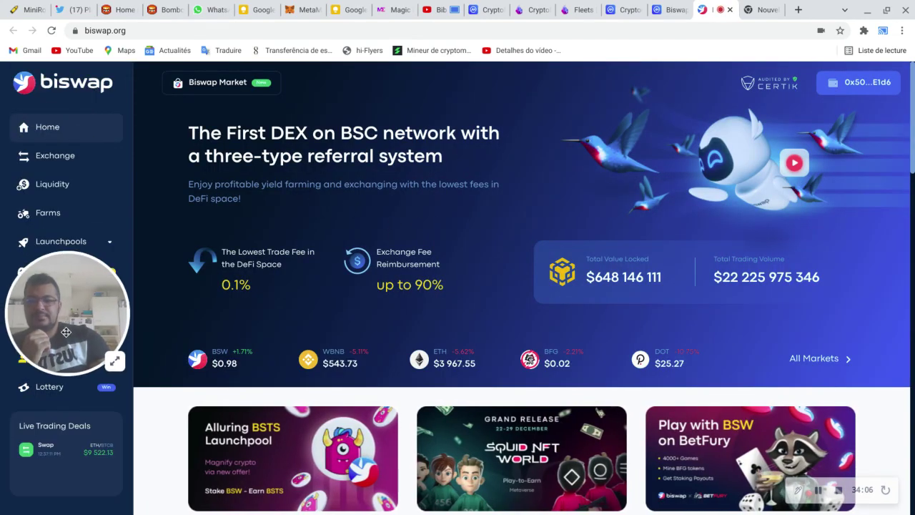
{"action": "left_click", "coordinate": [60, 159]}
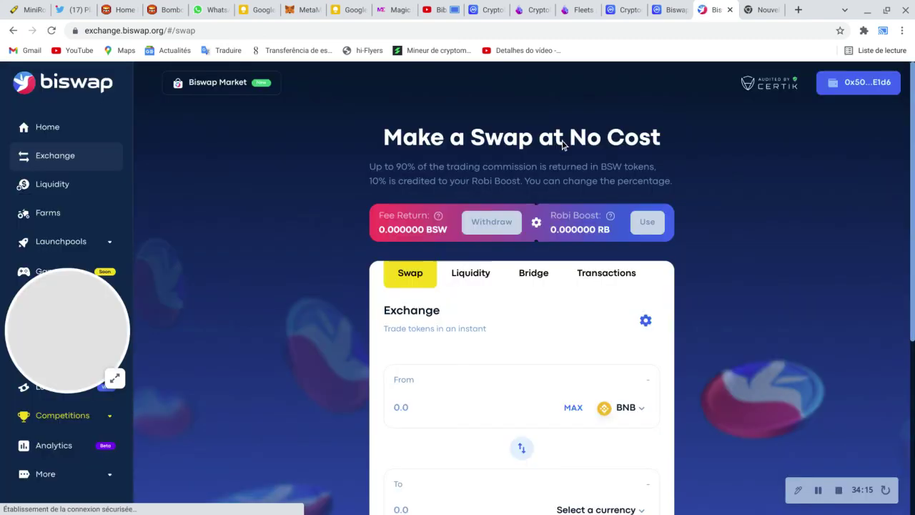
{"action": "left_click", "coordinate": [156, 7]}
{"action": "left_click", "coordinate": [488, 359]}
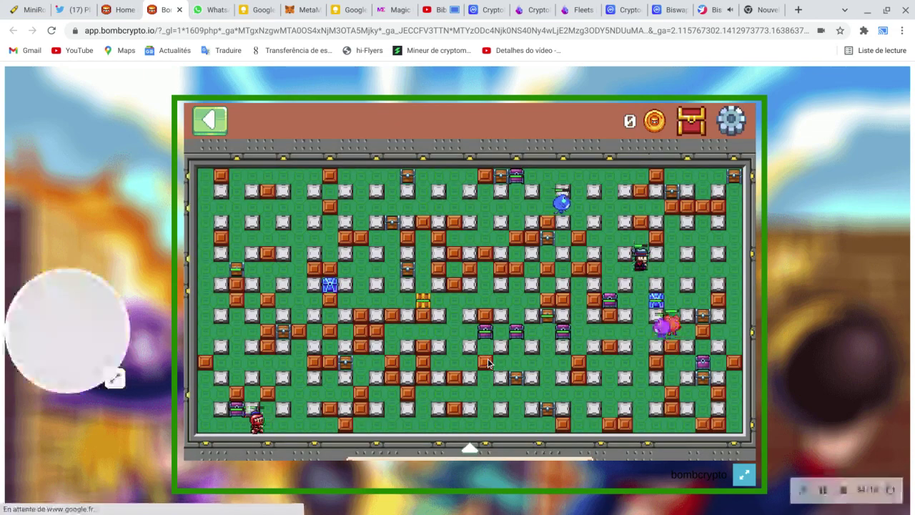
{"action": "left_click", "coordinate": [178, 10]}
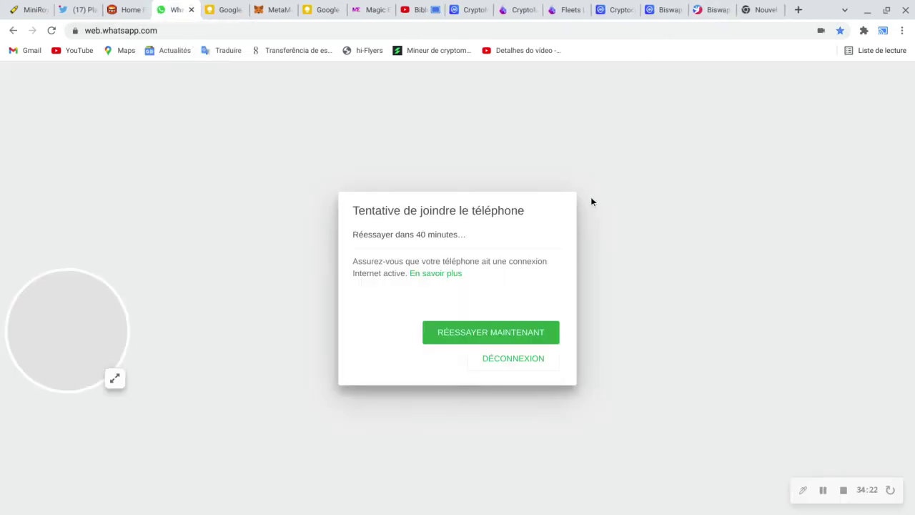
Step: Pick ETERNAL as the receive token, then reverse the pair to sell ETERNAL for BNB
{"action": "left_click", "coordinate": [718, 9]}
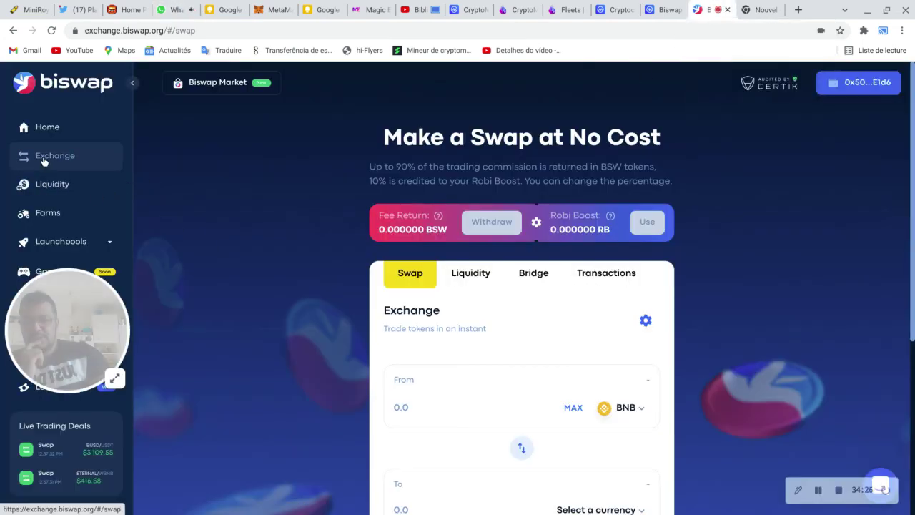
{"action": "scroll", "coordinate": [493, 278], "scroll_direction": "down", "scroll_amount": 1}
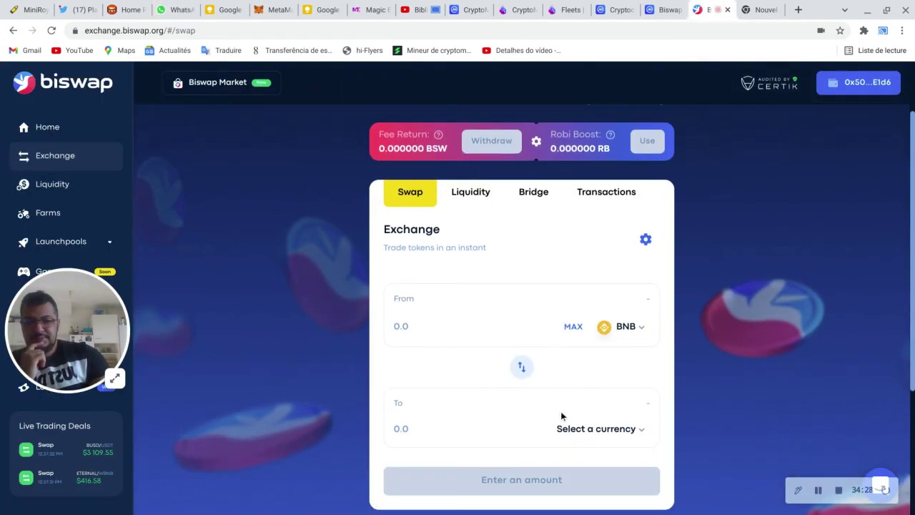
{"action": "left_click", "coordinate": [587, 429]}
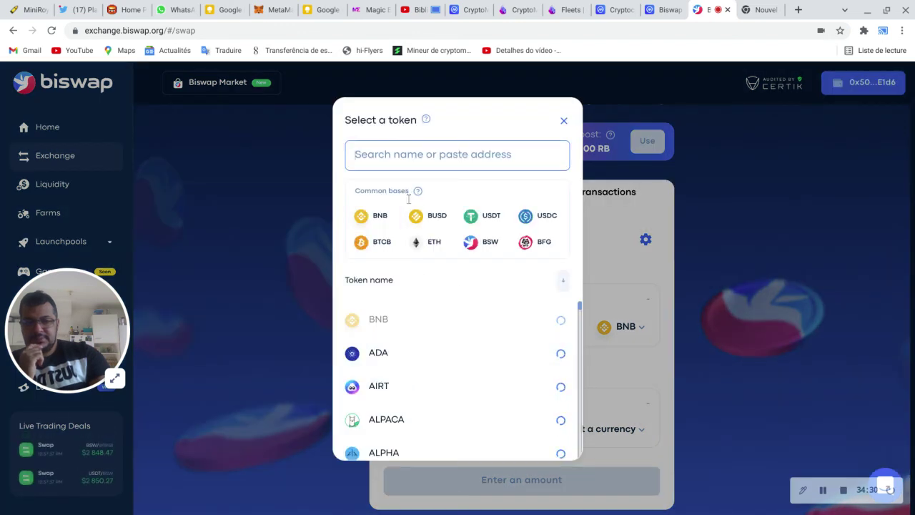
{"action": "scroll", "coordinate": [391, 368], "scroll_direction": "down", "scroll_amount": 3}
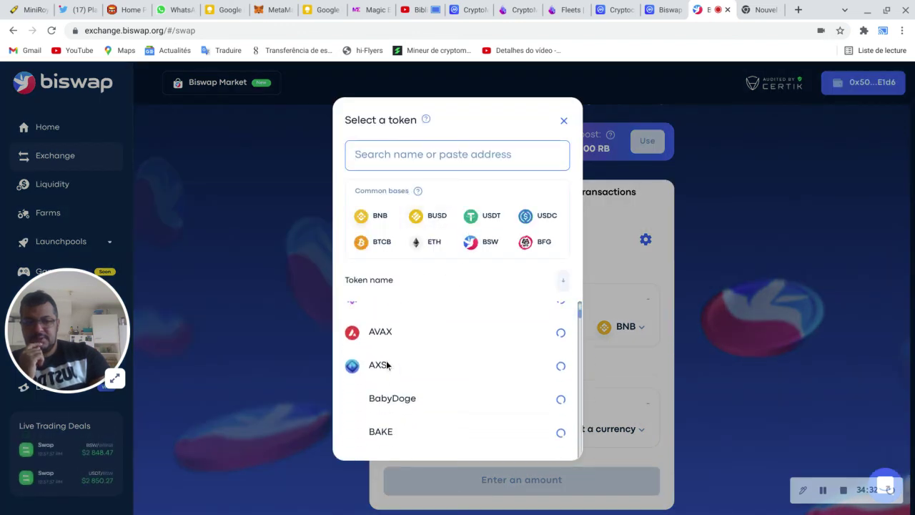
{"action": "scroll", "coordinate": [387, 365], "scroll_direction": "down", "scroll_amount": 3}
{"action": "left_click", "coordinate": [431, 156]}
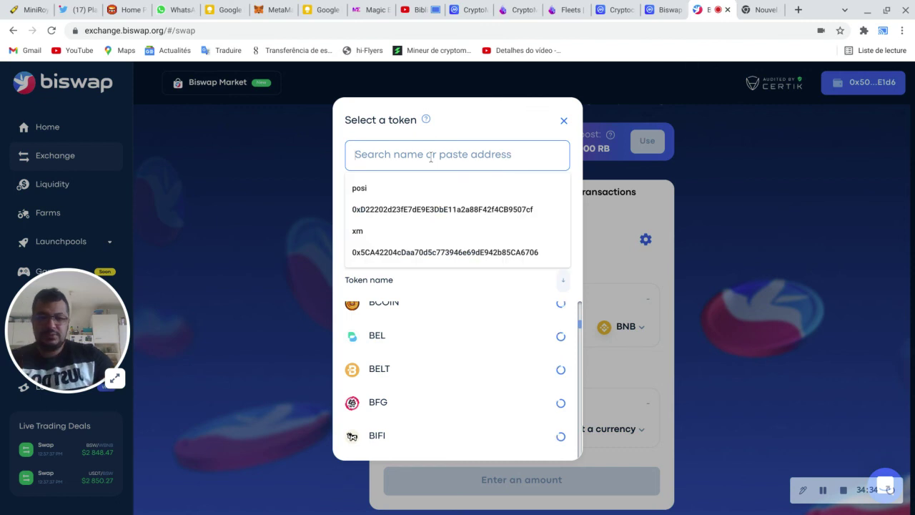
{"action": "type", "text": "eterna"}
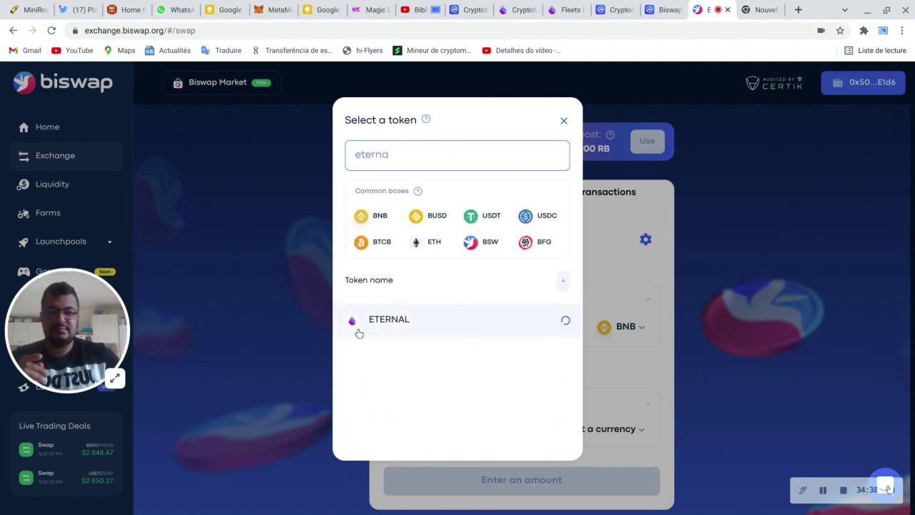
{"action": "left_click", "coordinate": [360, 328]}
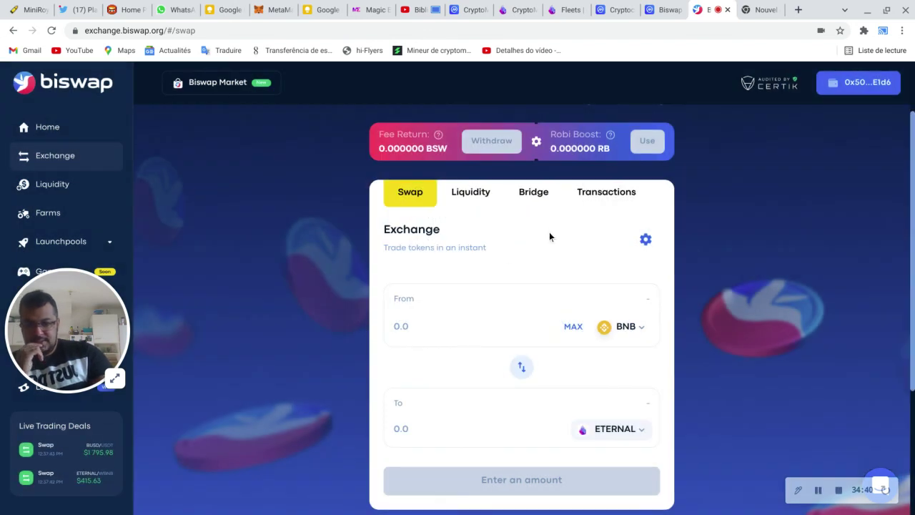
{"action": "scroll", "coordinate": [549, 236], "scroll_direction": "down", "scroll_amount": 2}
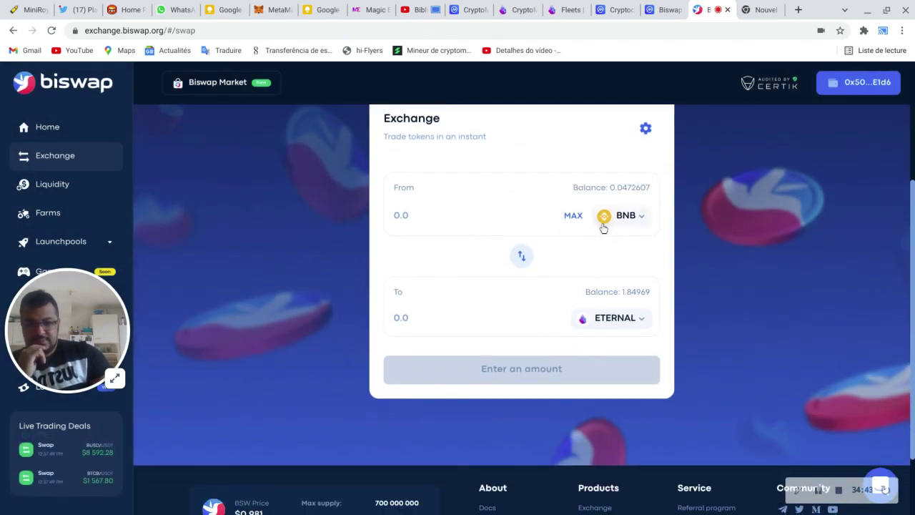
{"action": "left_click", "coordinate": [523, 259]}
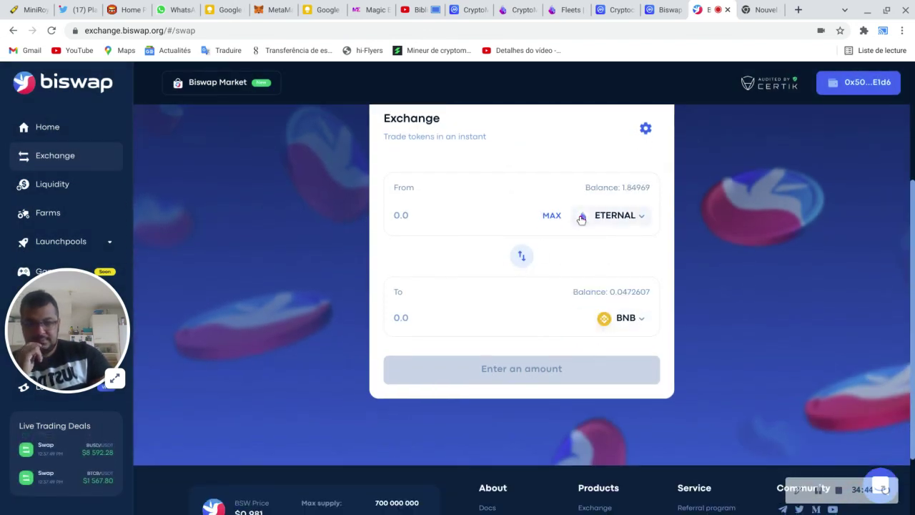
Step: Swap the full 1.84969 ETERNAL balance for about 0.111055 BNB and approve it in MetaMask
{"action": "left_click", "coordinate": [557, 219]}
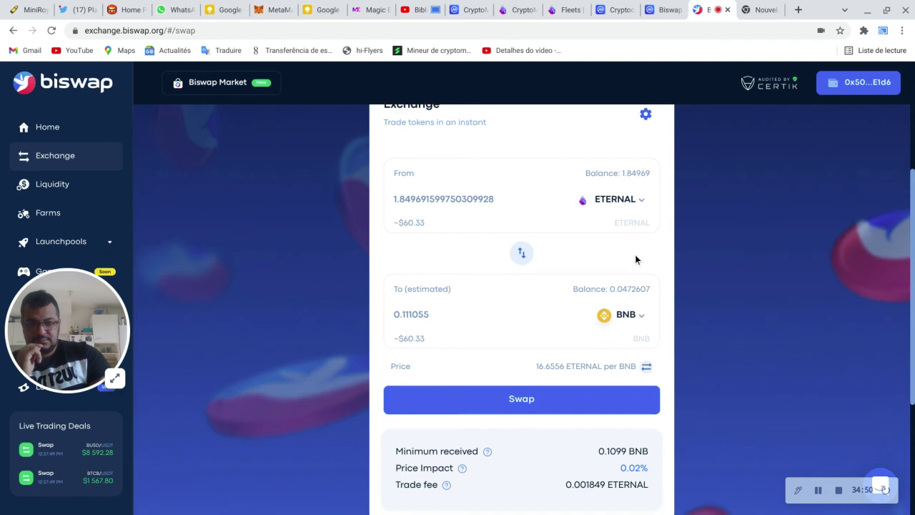
{"action": "scroll", "coordinate": [635, 259], "scroll_direction": "down", "scroll_amount": 1}
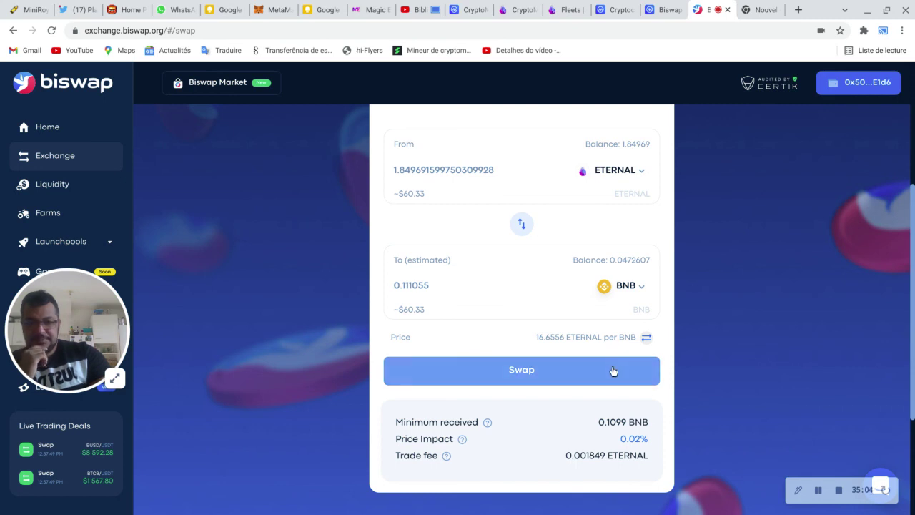
{"action": "left_click", "coordinate": [611, 370]}
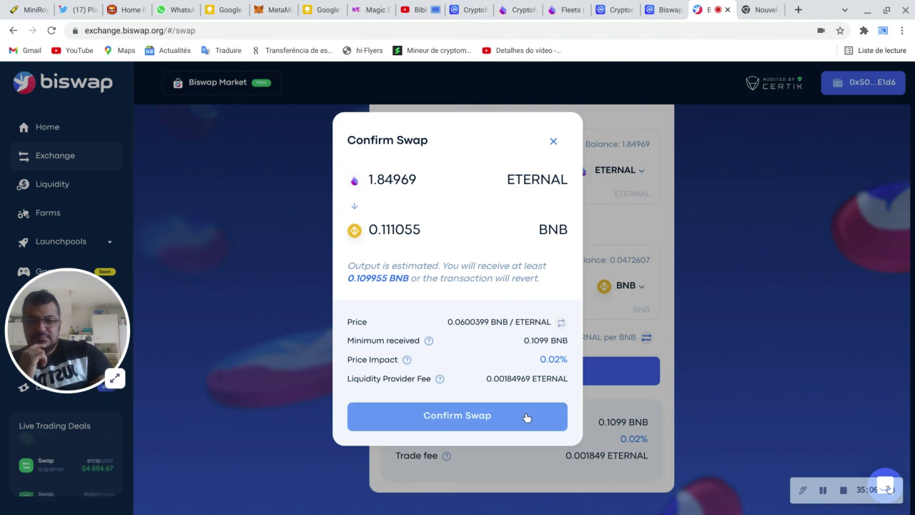
{"action": "left_click", "coordinate": [525, 416]}
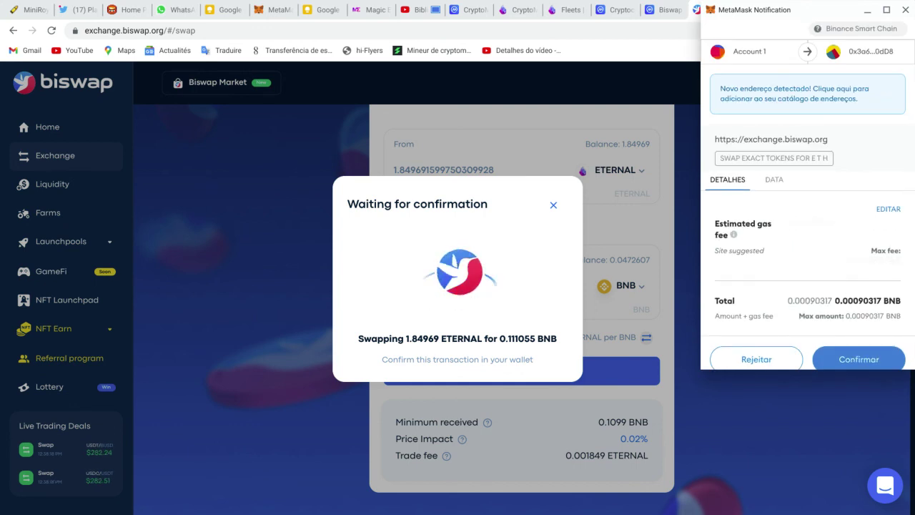
{"action": "scroll", "coordinate": [862, 335], "scroll_direction": "down", "scroll_amount": 1}
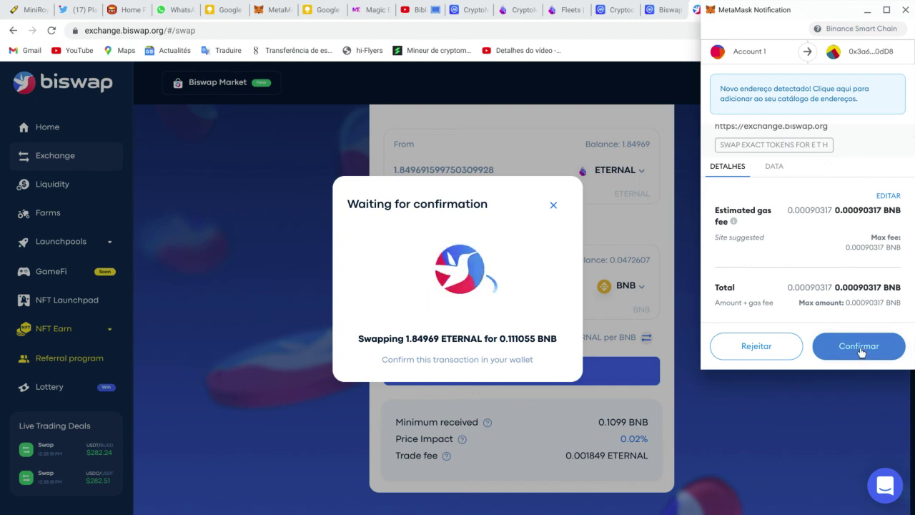
{"action": "left_click", "coordinate": [861, 347]}
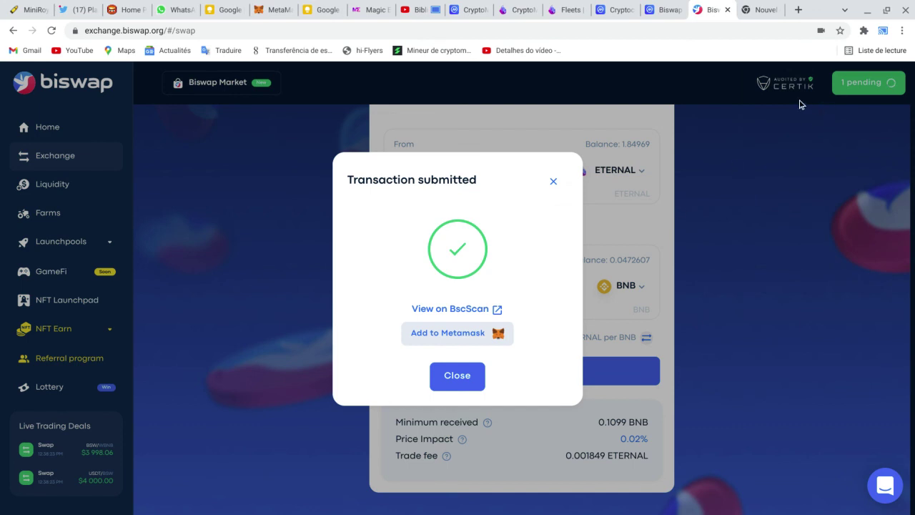
{"action": "left_click", "coordinate": [276, 8]}
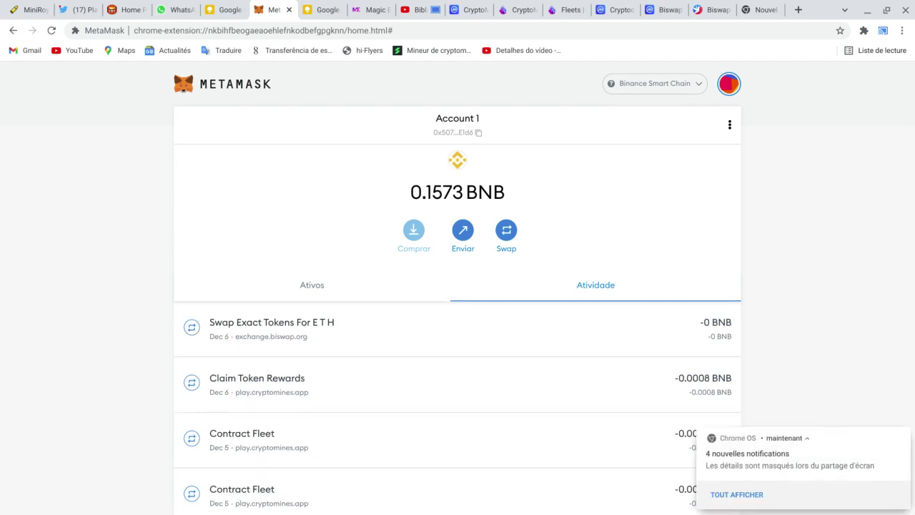
Step: Return to CoinMarketCap's CryptoMines ETERNAL page, now quoting $34.30
{"action": "left_click", "coordinate": [661, 6]}
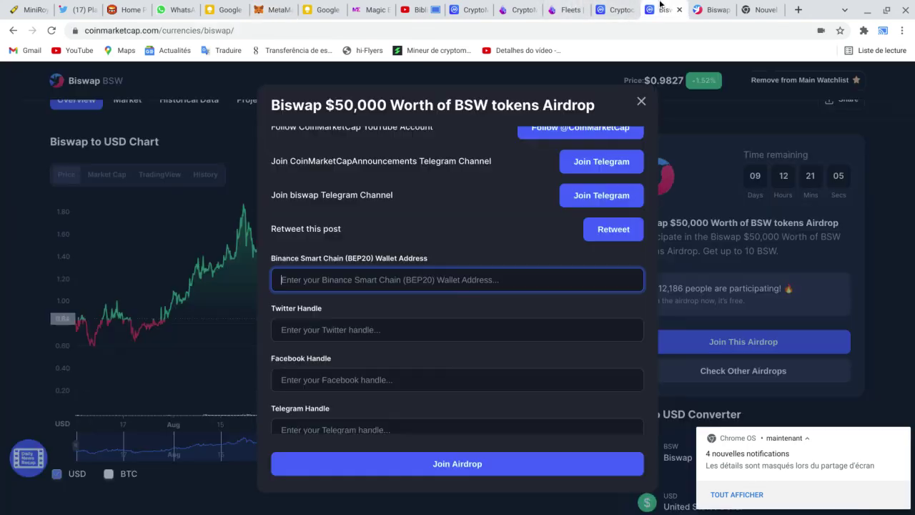
{"action": "left_click", "coordinate": [619, 10]}
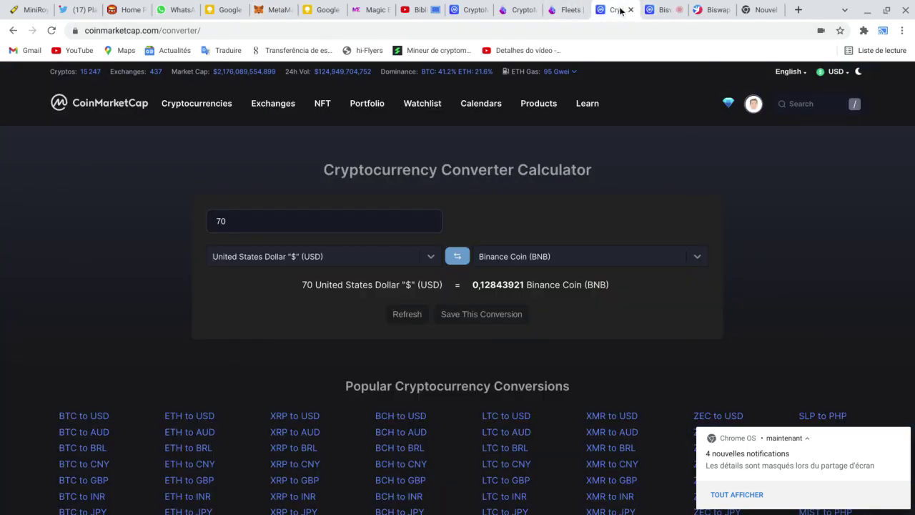
{"action": "left_click", "coordinate": [476, 10]}
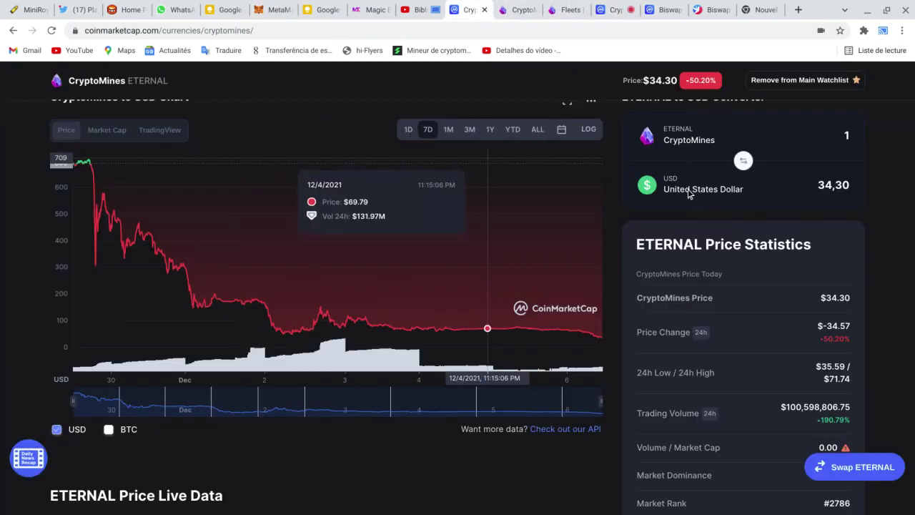
{"action": "scroll", "coordinate": [715, 186], "scroll_direction": "up", "scroll_amount": 5}
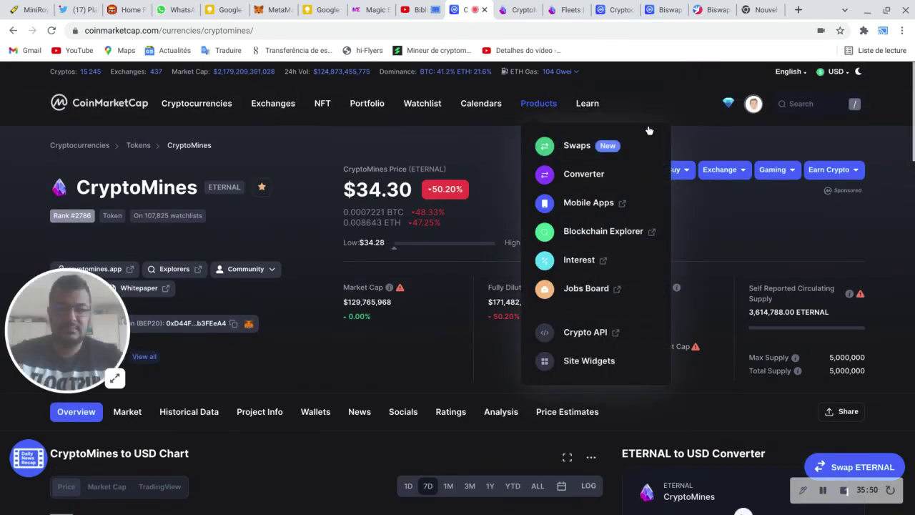
Step: Set the converter to US dollars into BNB and enter 30, yielding 0,05514448 BNB
{"action": "mouse_move", "coordinate": [535, 106]}
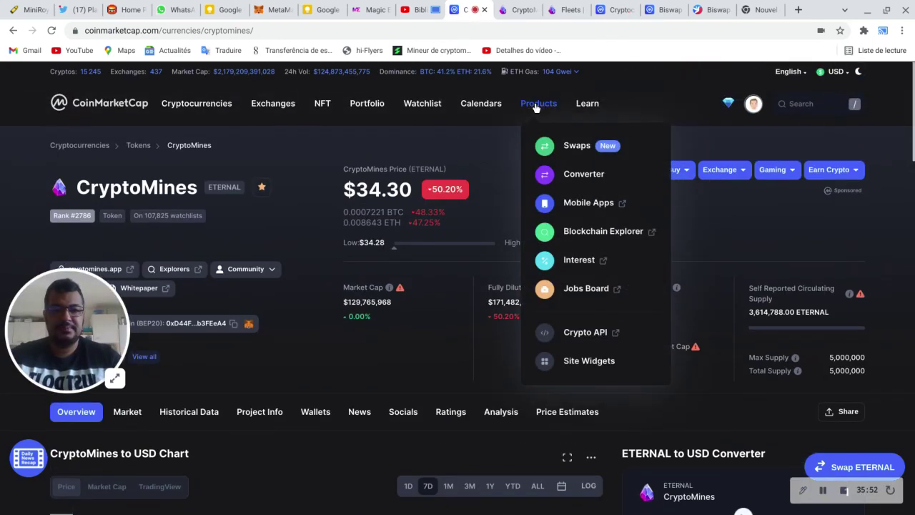
{"action": "left_click", "coordinate": [545, 176]}
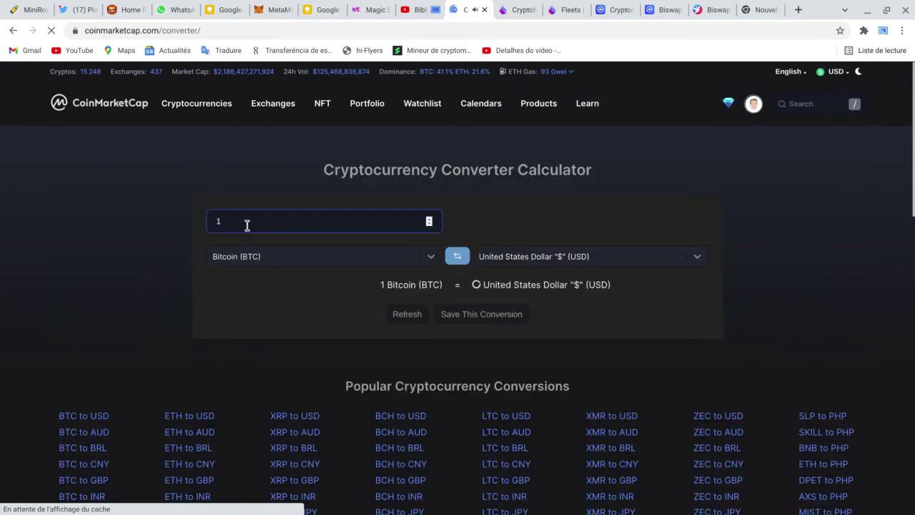
{"action": "left_click_drag", "start_coordinate": [245, 223], "coordinate": [207, 221]}
{"action": "key", "text": "BackSpace"}
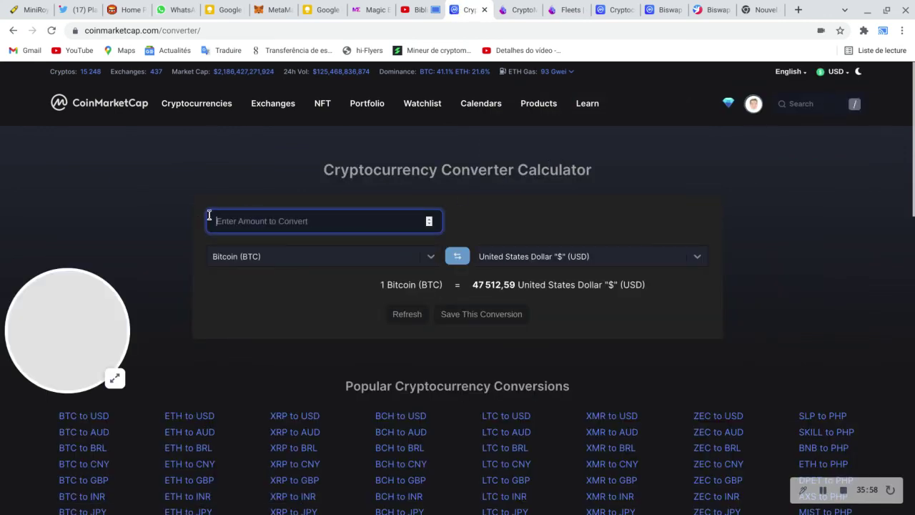
{"action": "left_click", "coordinate": [458, 256]}
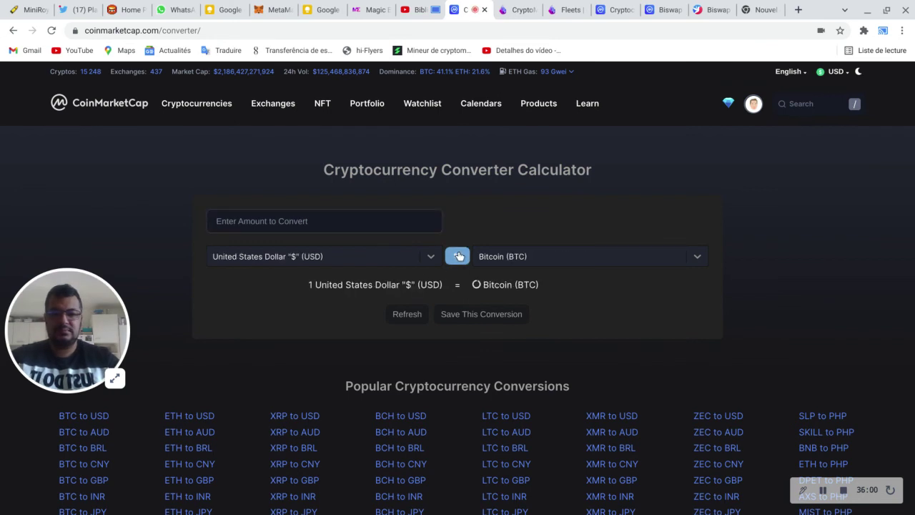
{"action": "left_click", "coordinate": [520, 257]}
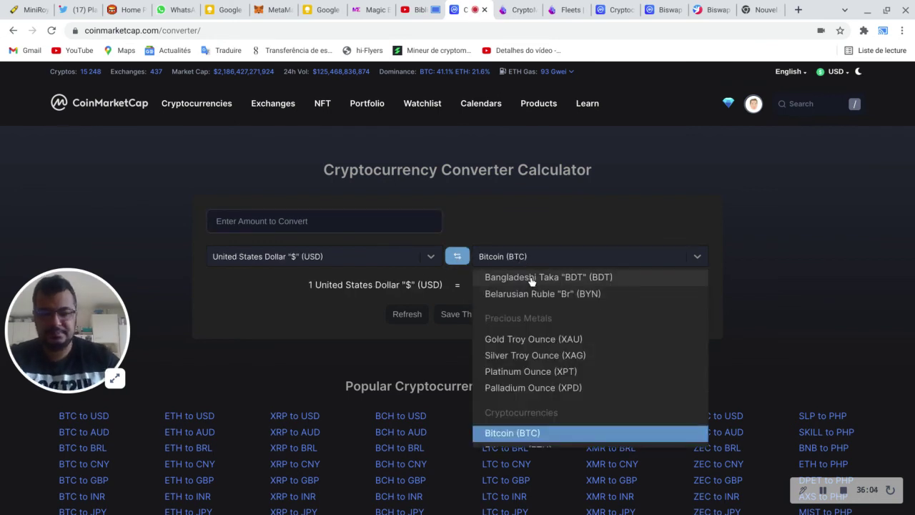
{"action": "type", "text": "bnb"}
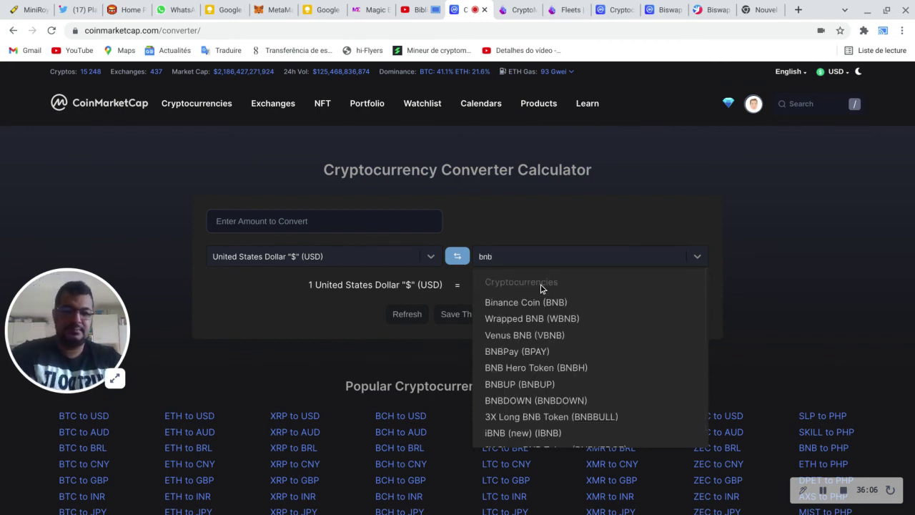
{"action": "left_click", "coordinate": [547, 303]}
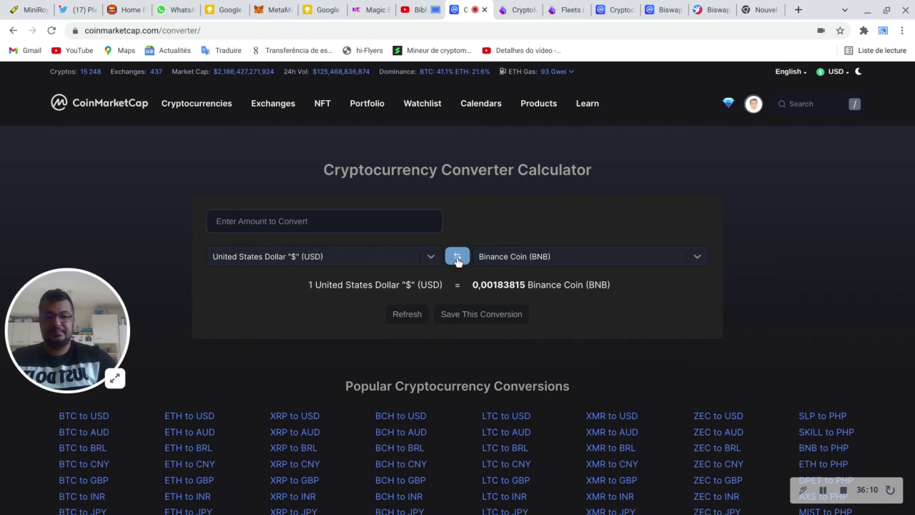
{"action": "left_click", "coordinate": [394, 222]}
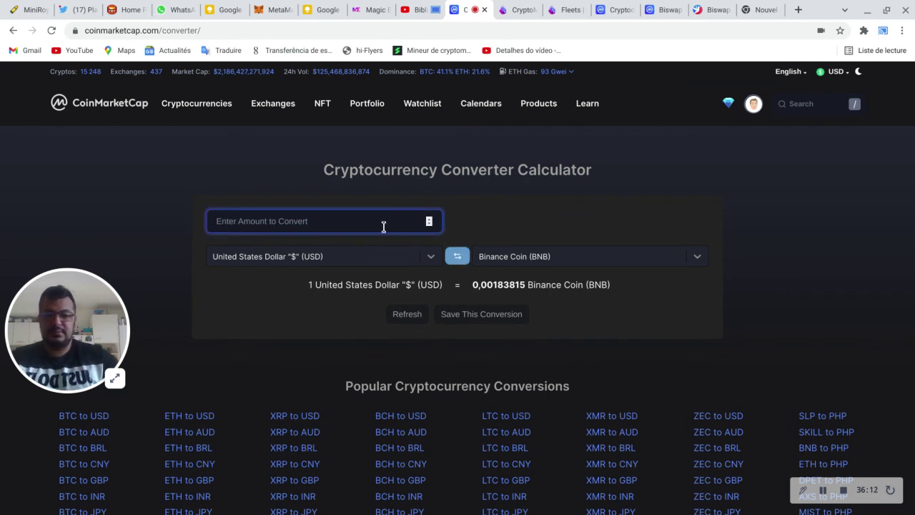
{"action": "type", "text": "3"}
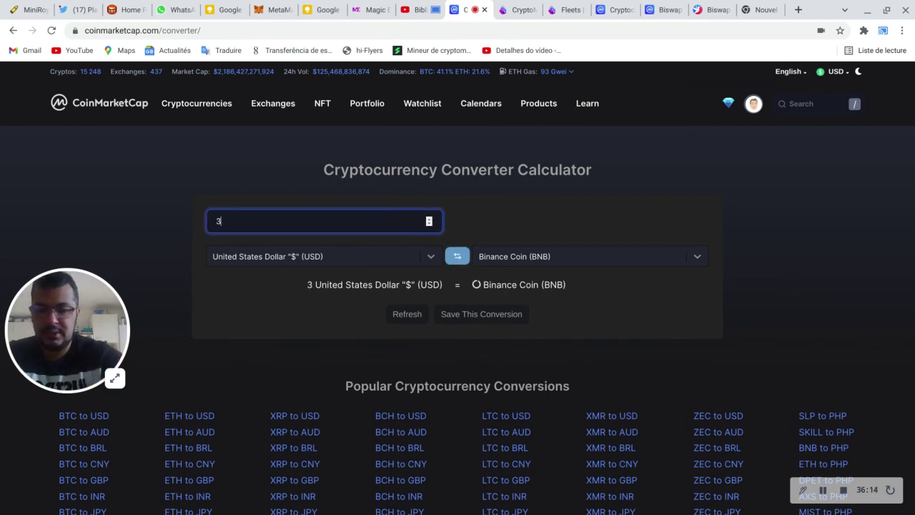
{"action": "type", "text": "0"}
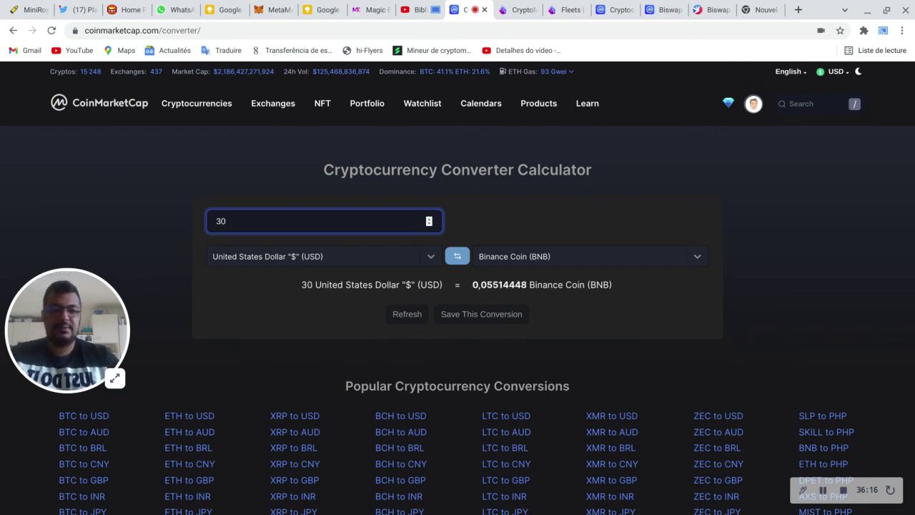
{"action": "left_click_drag", "start_coordinate": [474, 283], "coordinate": [509, 286]}
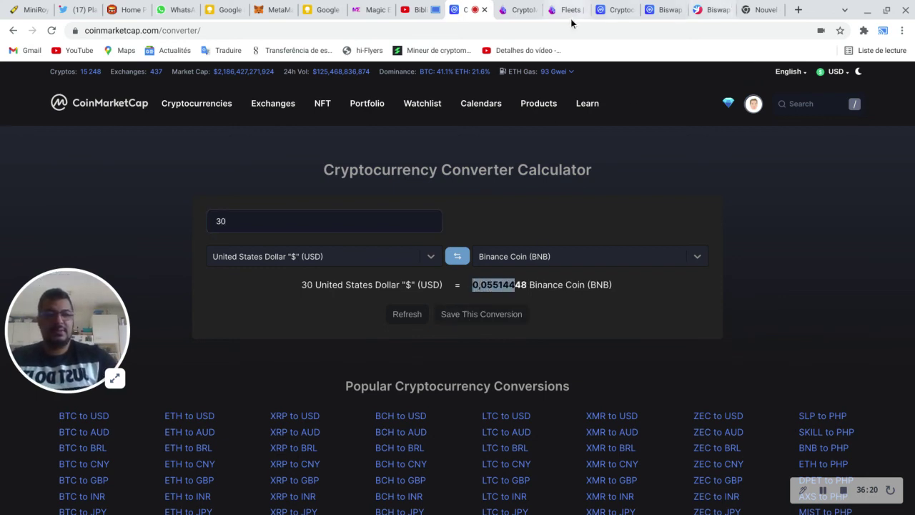
Step: Copy the 'Conta de assinar risco' account address, reselect Account 1, then open YouTube Studio
{"action": "left_click", "coordinate": [274, 6]}
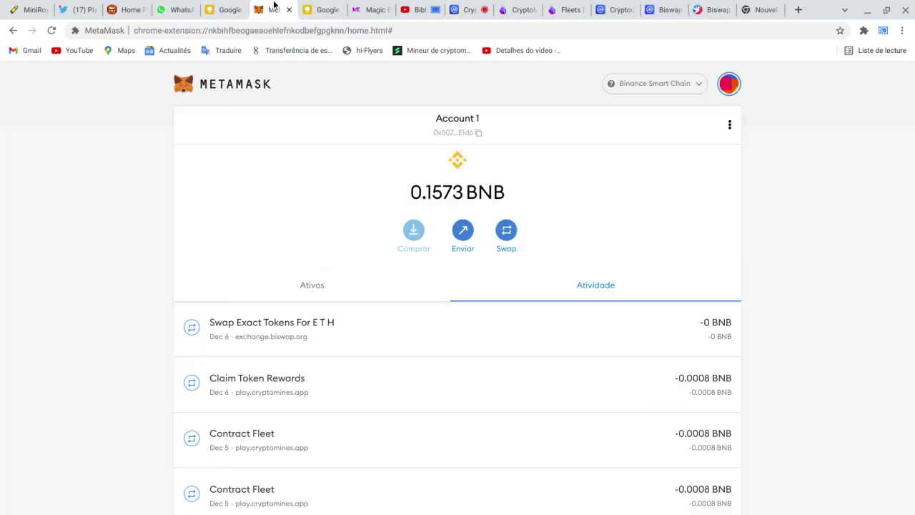
{"action": "left_click", "coordinate": [728, 84]}
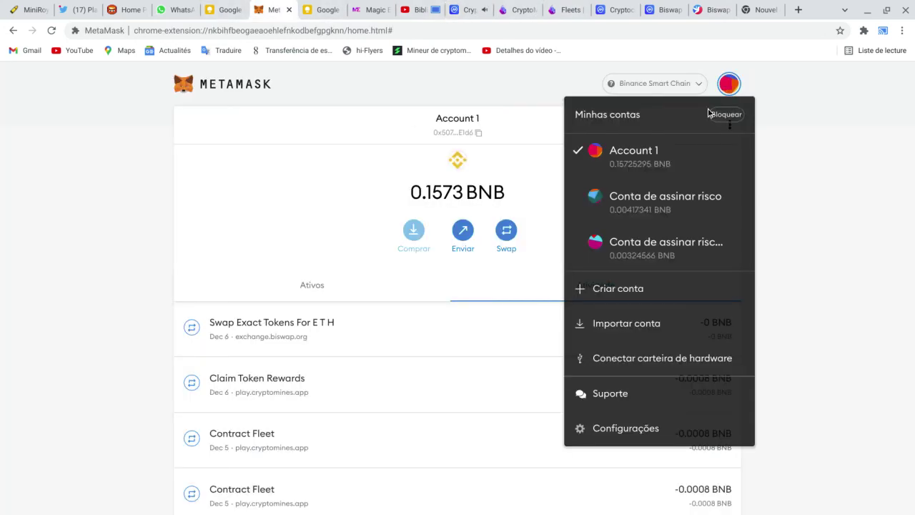
{"action": "left_click", "coordinate": [670, 206]}
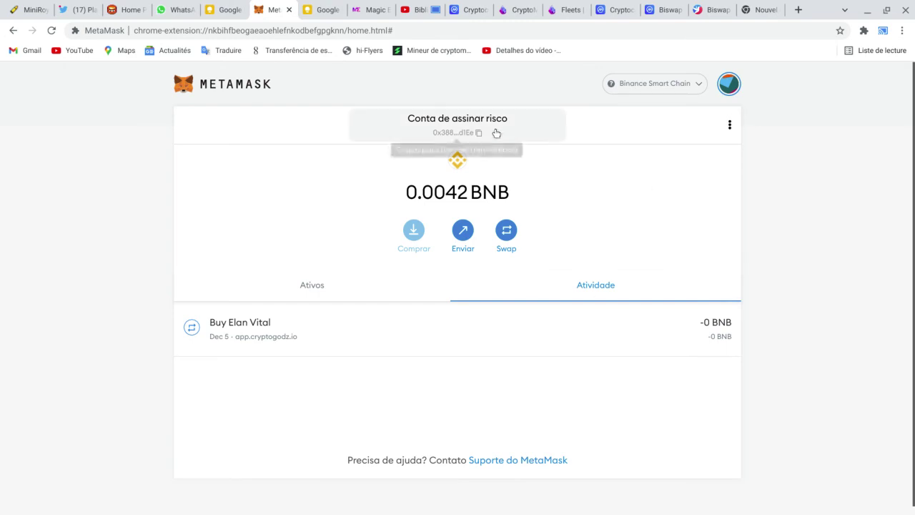
{"action": "left_click", "coordinate": [472, 131]}
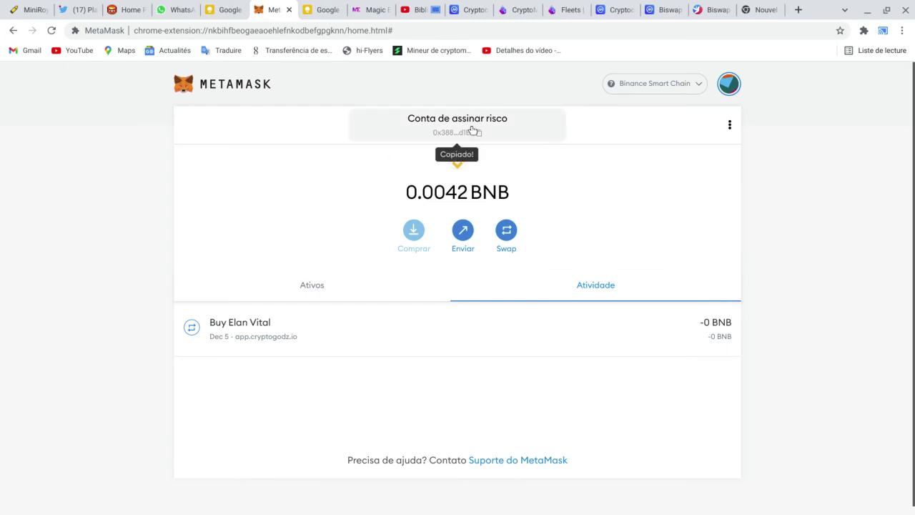
{"action": "left_click", "coordinate": [724, 84]}
{"action": "left_click", "coordinate": [679, 153]}
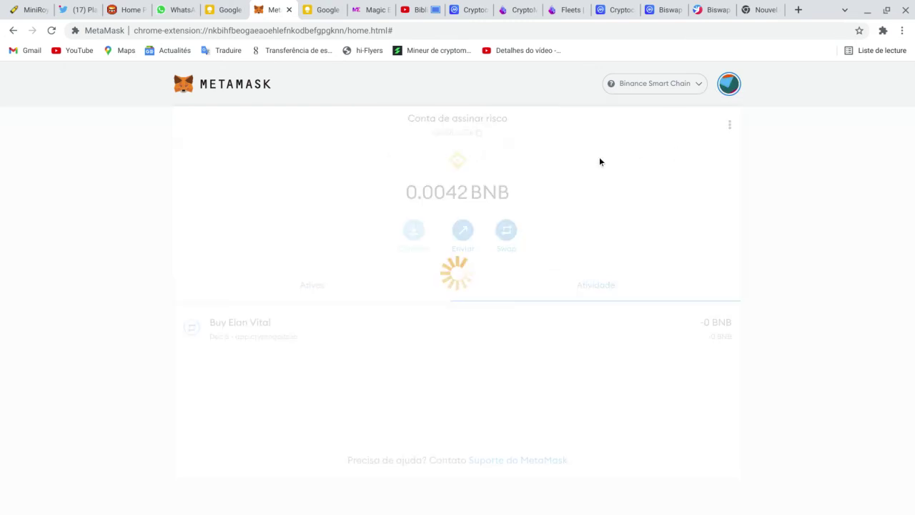
{"action": "left_click", "coordinate": [428, 11]}
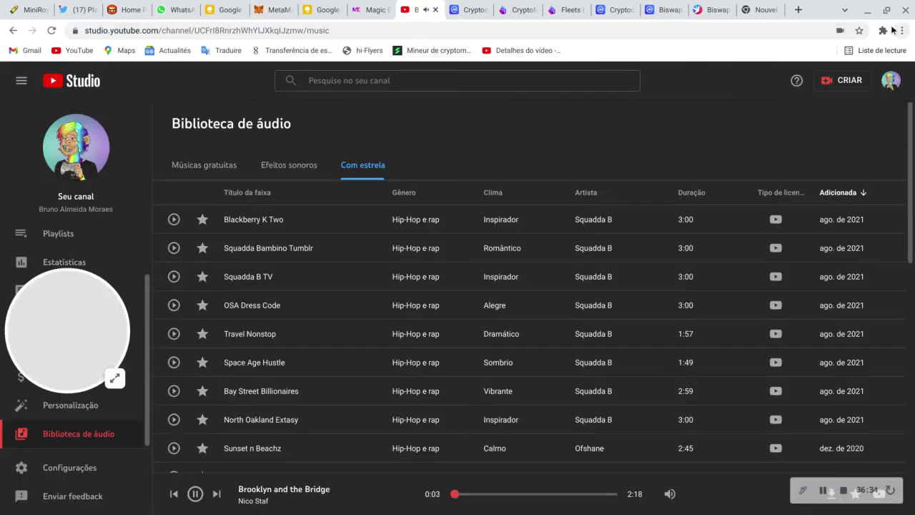
Step: Cast the YouTube Studio tab to the Chambre device, then return to MetaMask
{"action": "left_click", "coordinate": [903, 30]}
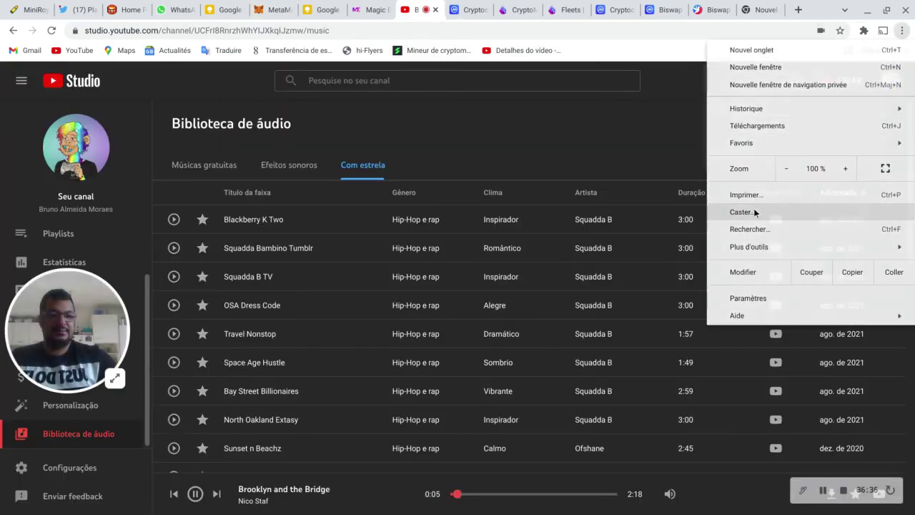
{"action": "left_click", "coordinate": [756, 211]}
{"action": "left_click", "coordinate": [762, 87]}
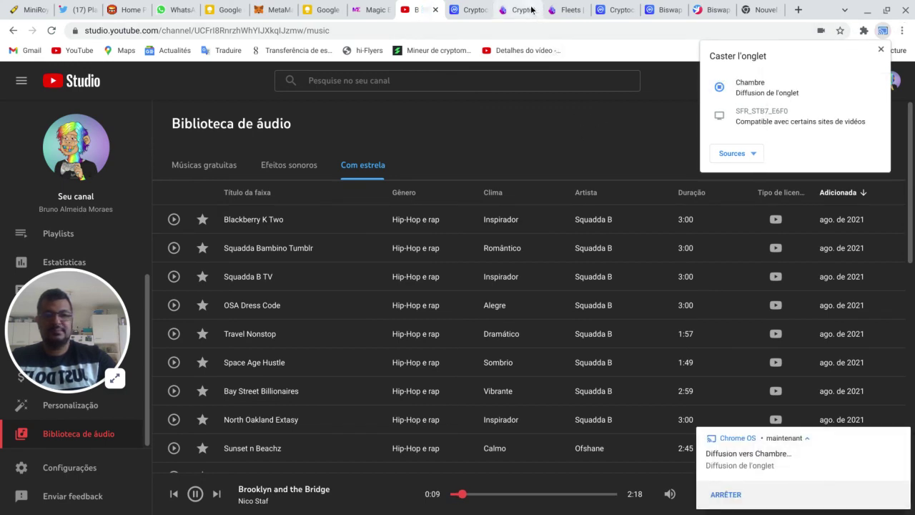
{"action": "left_click", "coordinate": [277, 9]}
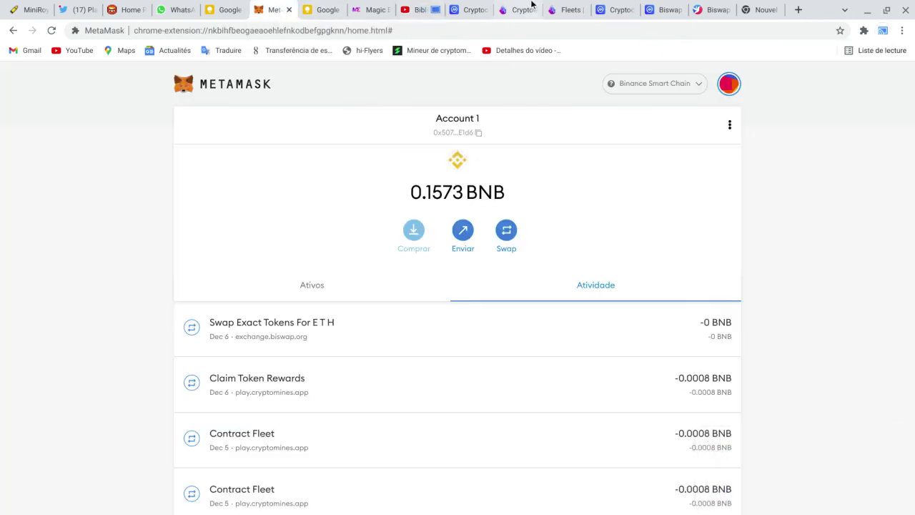
Step: Start a BNB transfer to the pasted Conta de assinar risco address and check 30 USD's BNB value
{"action": "left_click", "coordinate": [463, 230]}
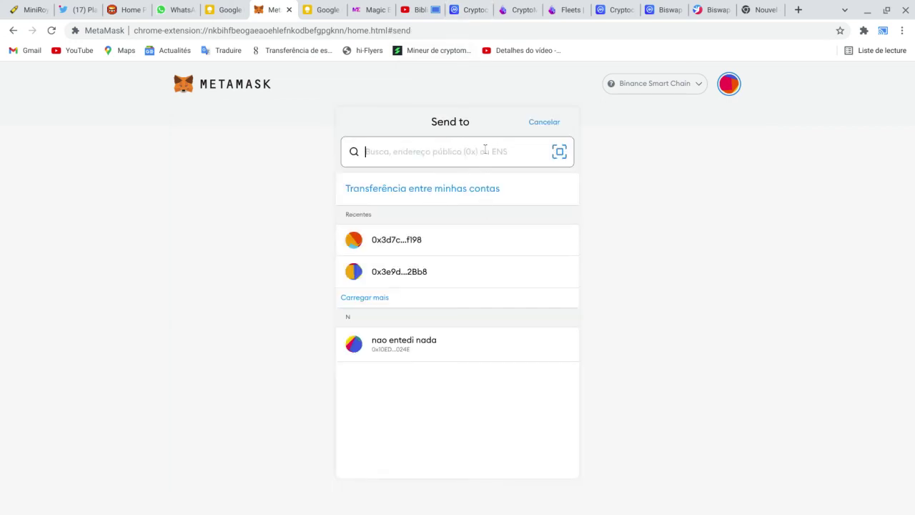
{"action": "type", "text": "0x38851125AB93a1D2BccB05dBfC73f364aD3fd1Ee"}
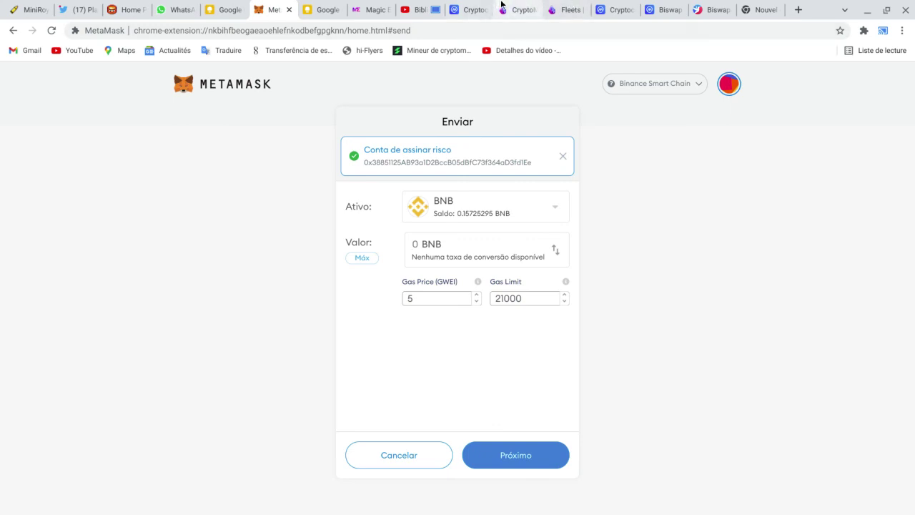
{"action": "left_click", "coordinate": [606, 9]}
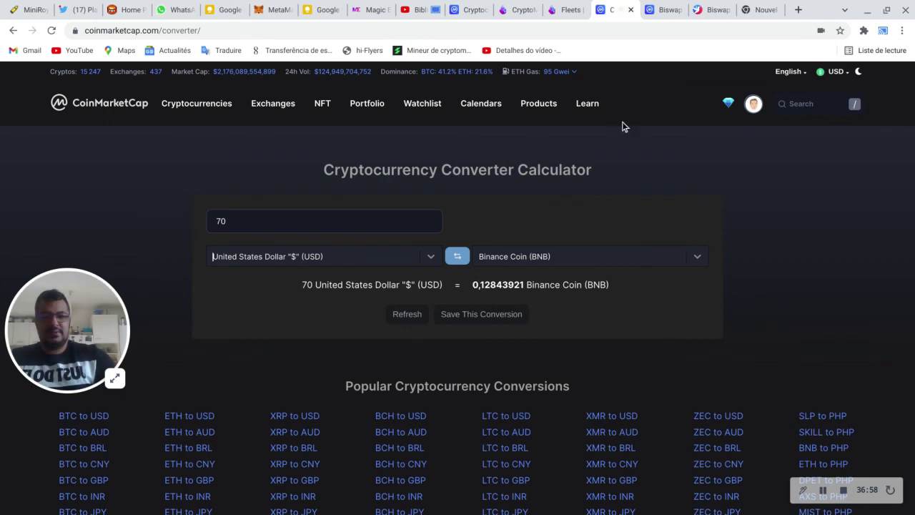
{"action": "left_click", "coordinate": [466, 11]}
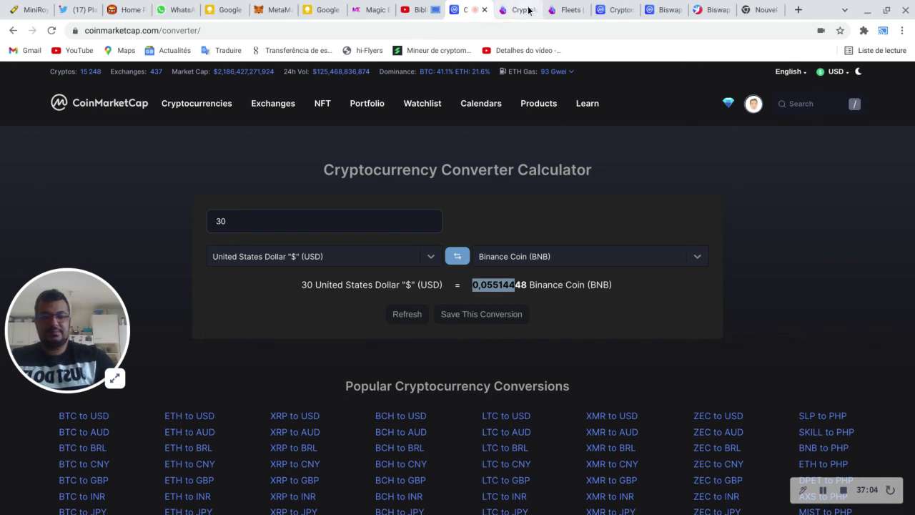
{"action": "left_click", "coordinate": [265, 10]}
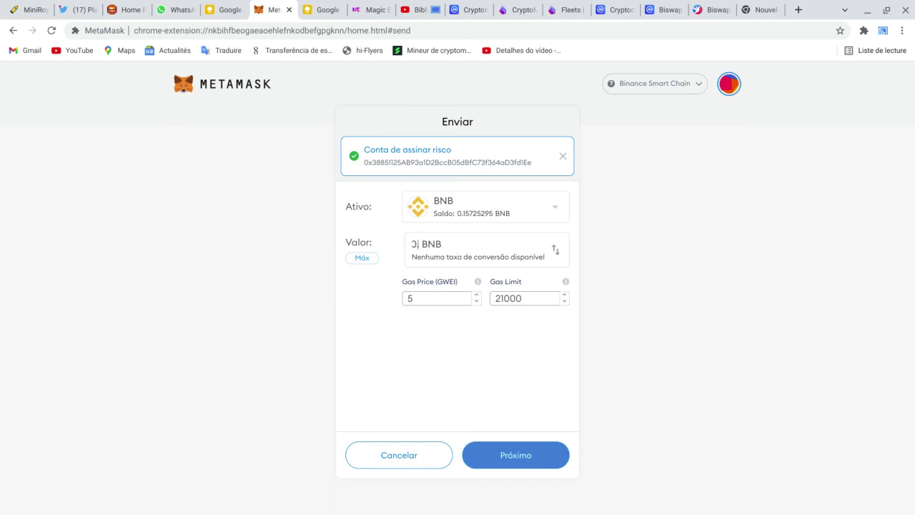
Step: Enter 0.0551 BNB as the amount, rechecking the conversion, and advance to the confirmation page
{"action": "type", "text": "055"}
{"action": "left_click", "coordinate": [465, 11]}
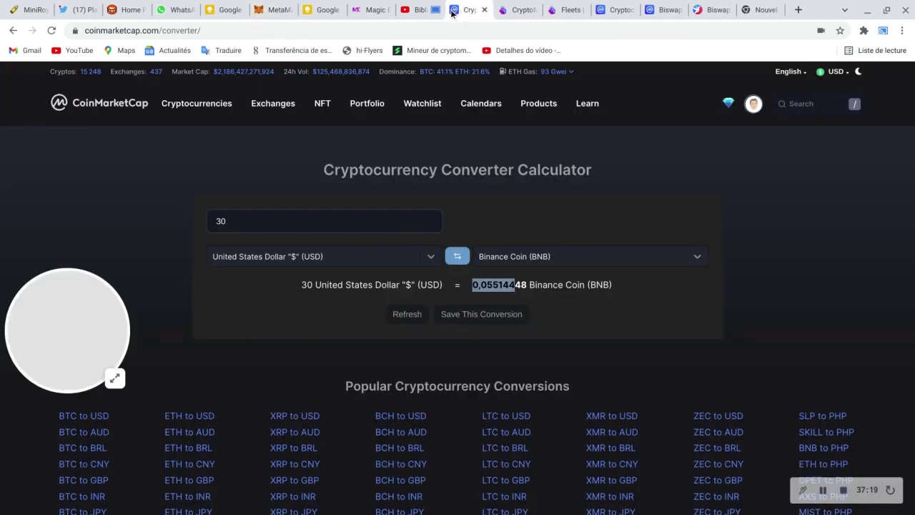
{"action": "left_click", "coordinate": [276, 10]}
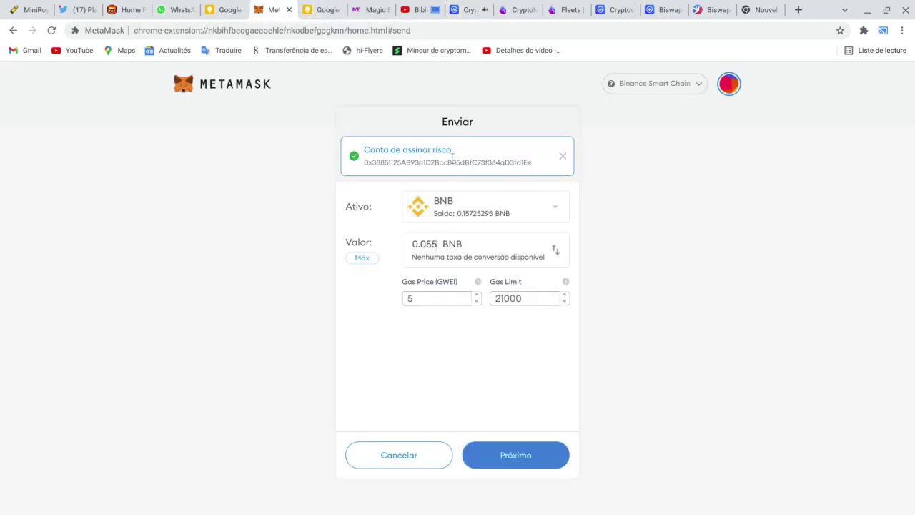
{"action": "type", "text": "1"}
{"action": "left_click", "coordinate": [533, 464]}
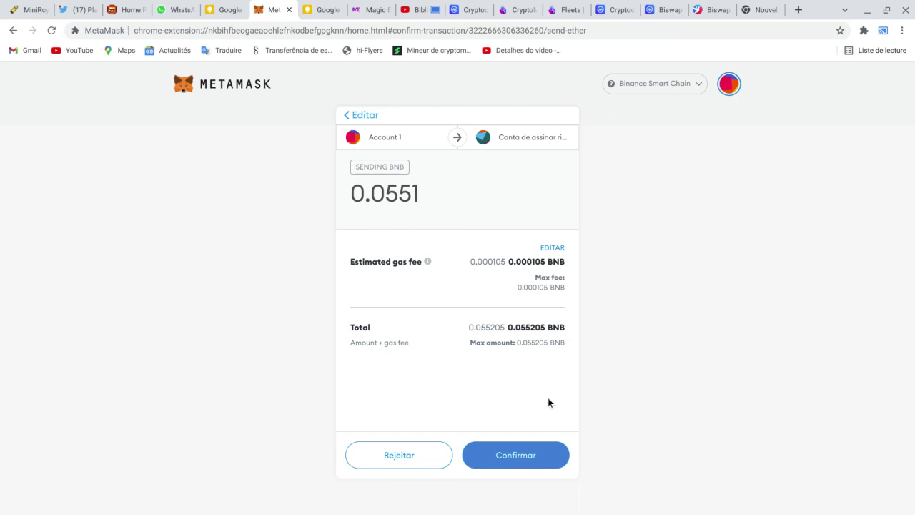
Step: Confirm the 0.0551 BNB transfer and view it in Account 1's activity
{"action": "left_click", "coordinate": [539, 460]}
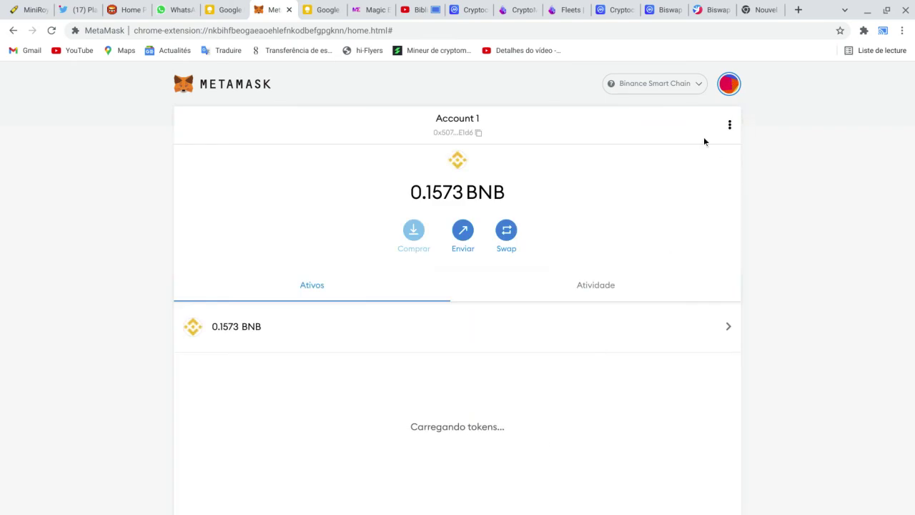
{"action": "left_click", "coordinate": [601, 287]}
{"action": "scroll", "coordinate": [706, 217], "scroll_direction": "down", "scroll_amount": 2}
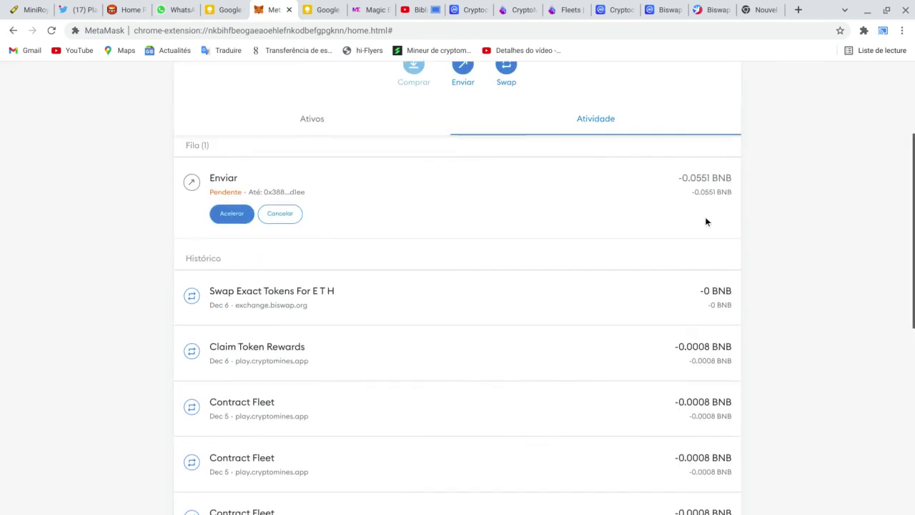
{"action": "scroll", "coordinate": [709, 203], "scroll_direction": "up", "scroll_amount": 2}
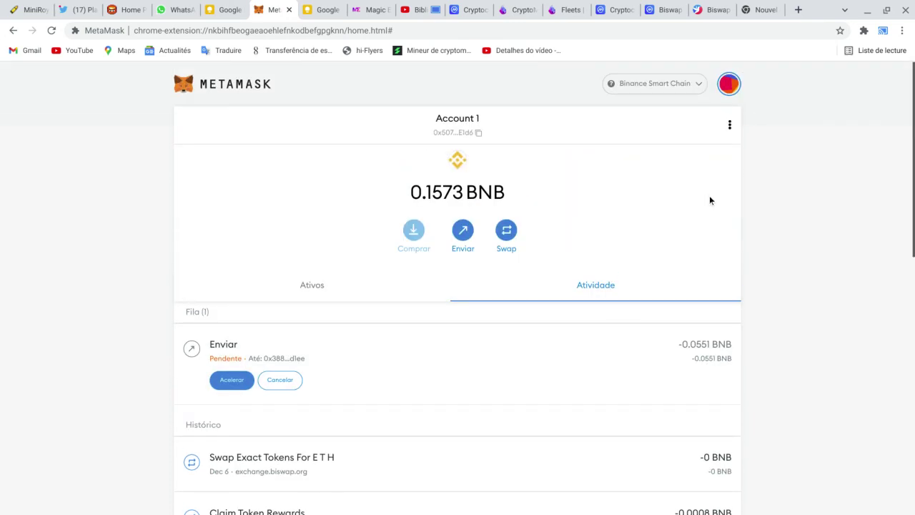
Step: Copy Conta de assinar risco 2's address, then switch back to Account 1
{"action": "left_click", "coordinate": [730, 84]}
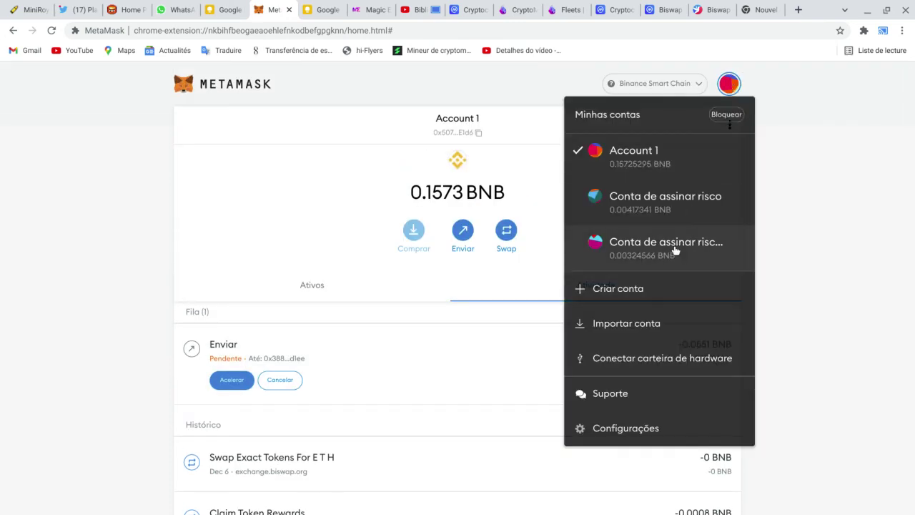
{"action": "left_click", "coordinate": [676, 250]}
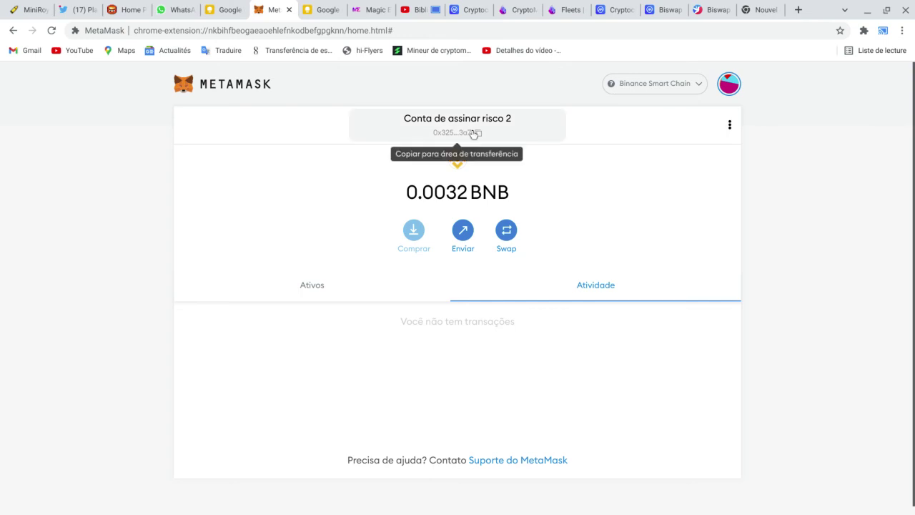
{"action": "left_click", "coordinate": [458, 132]}
{"action": "left_click", "coordinate": [730, 84]}
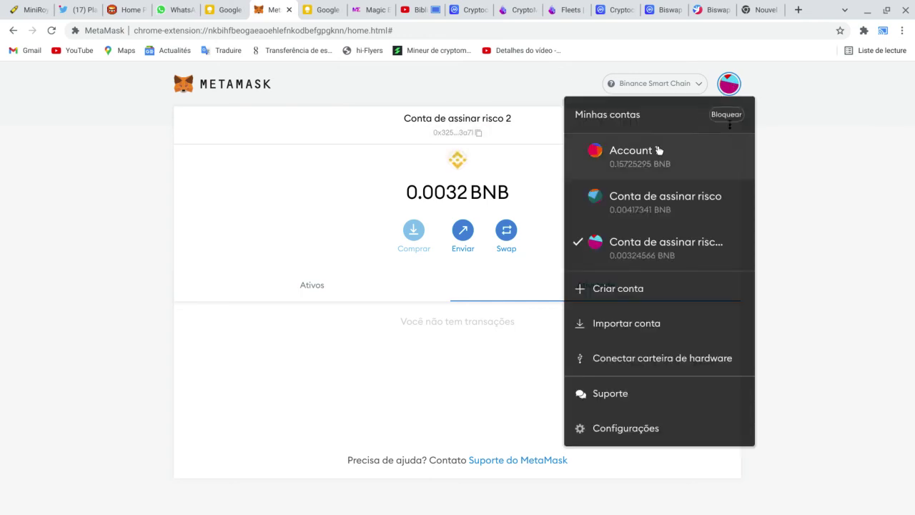
{"action": "left_click", "coordinate": [656, 151]}
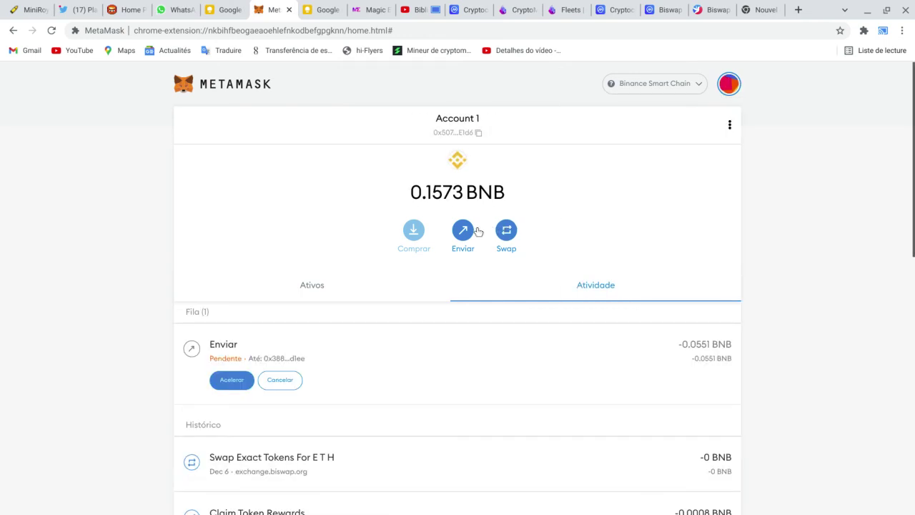
Step: Send 0.0551 BNB from Account 1 to the pasted Conta de assinar risco 2 address and confirm
{"action": "left_click", "coordinate": [463, 235]}
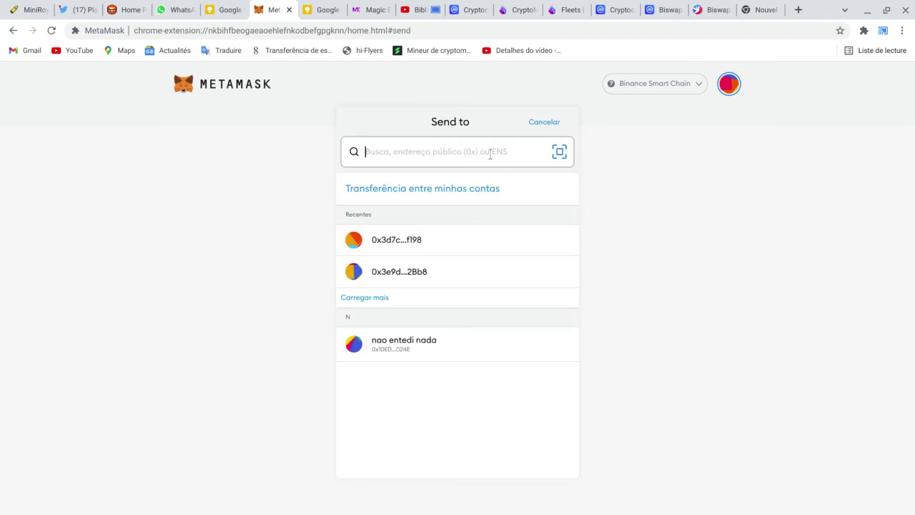
{"action": "type", "text": "0x3257eE8cb9F9b7D49a47C1a955305f7545433a71"}
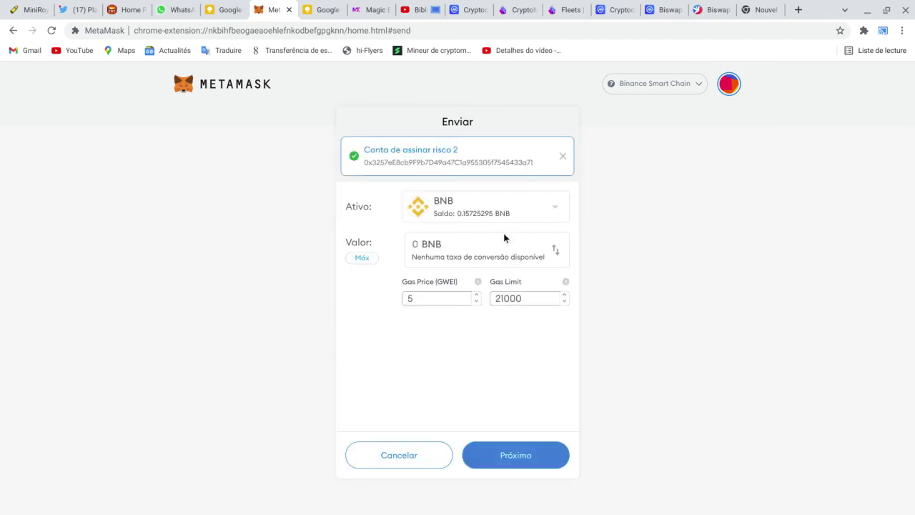
{"action": "type", "text": "0.0551"}
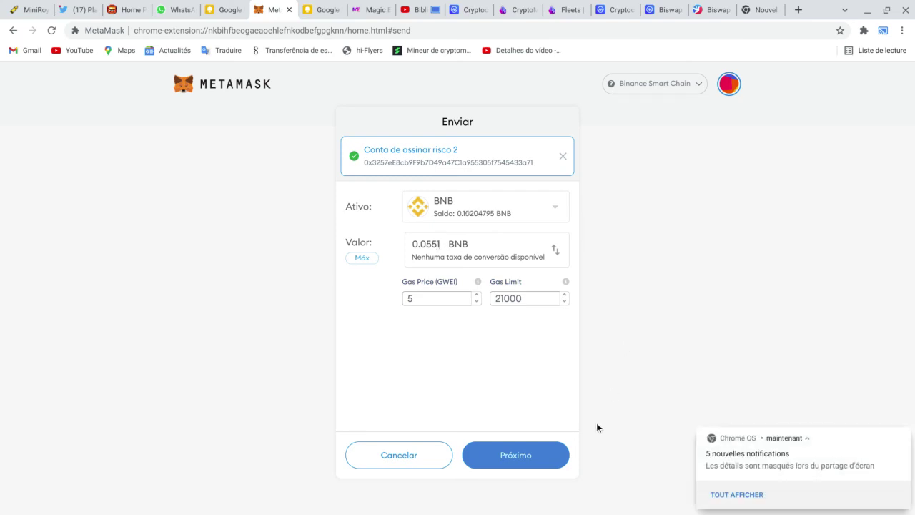
{"action": "left_click", "coordinate": [542, 462]}
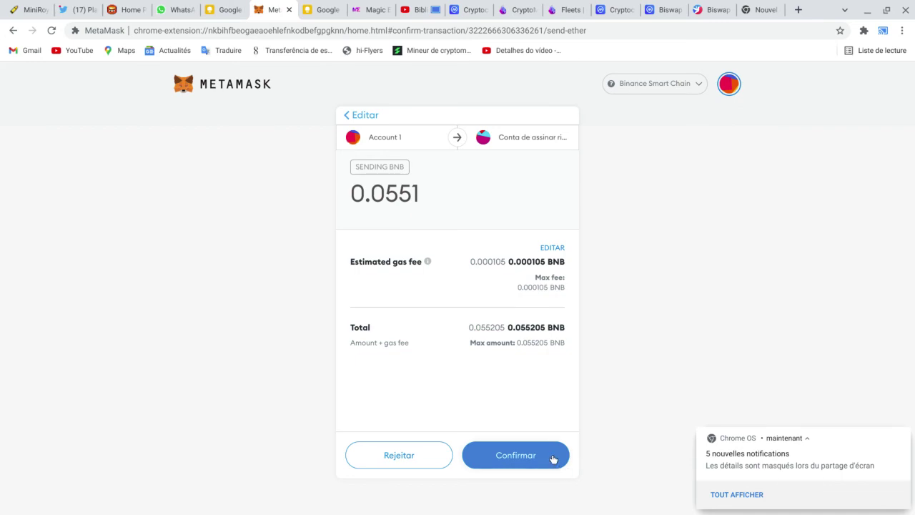
{"action": "left_click", "coordinate": [553, 459]}
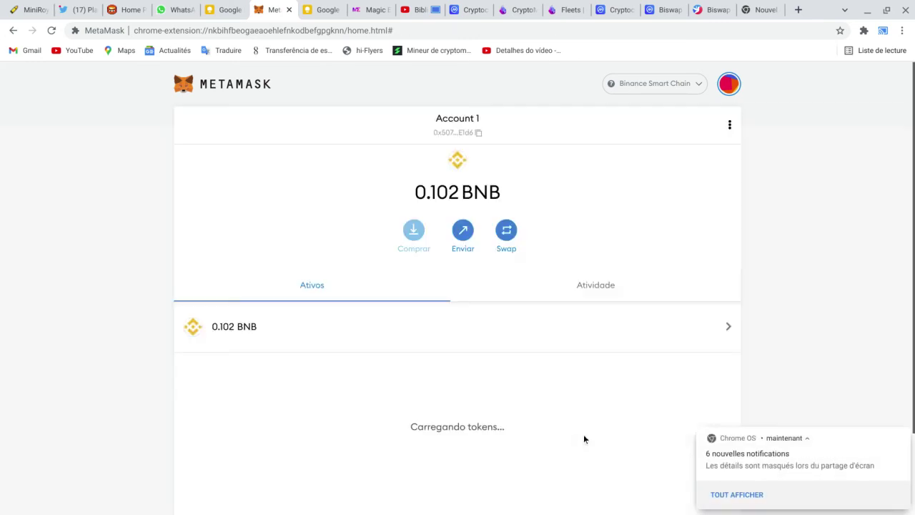
Step: Review Account 1's activity and balances: Account 1 at 0.102 BNB, Conta de assinar risco at 0.0593 BNB
{"action": "left_click", "coordinate": [609, 287]}
{"action": "scroll", "coordinate": [637, 268], "scroll_direction": "down", "scroll_amount": 1}
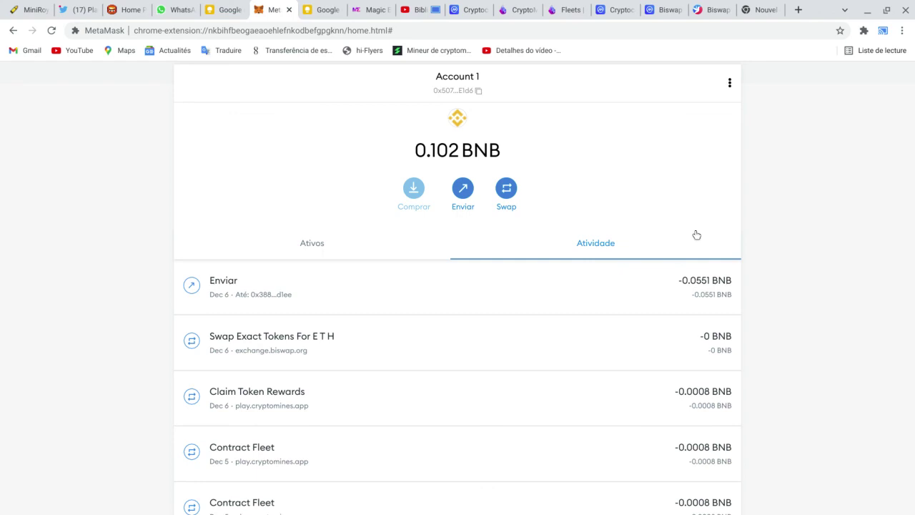
{"action": "scroll", "coordinate": [722, 226], "scroll_direction": "up", "scroll_amount": 1}
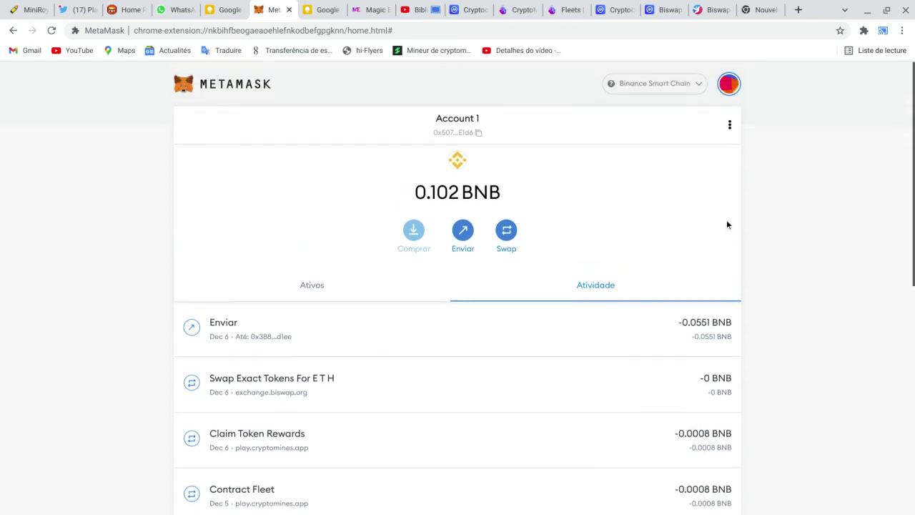
{"action": "left_click", "coordinate": [730, 84]}
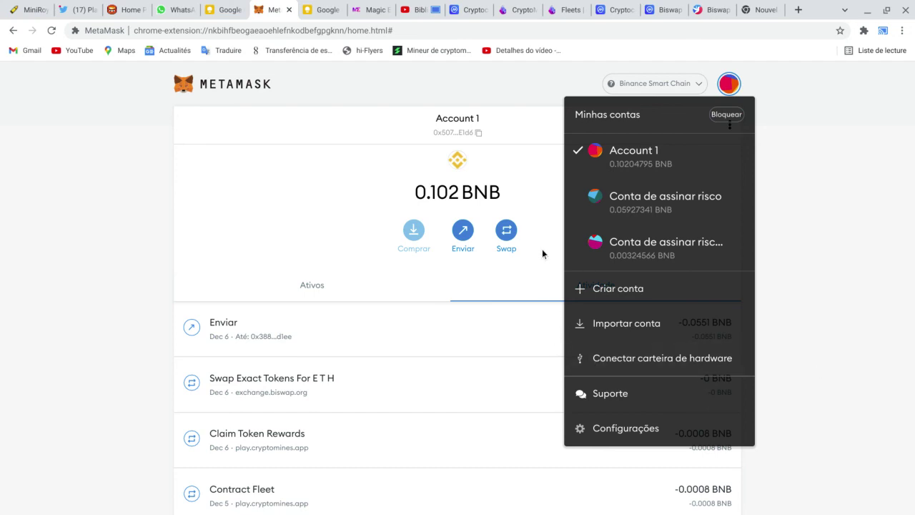
{"action": "left_click", "coordinate": [515, 183]}
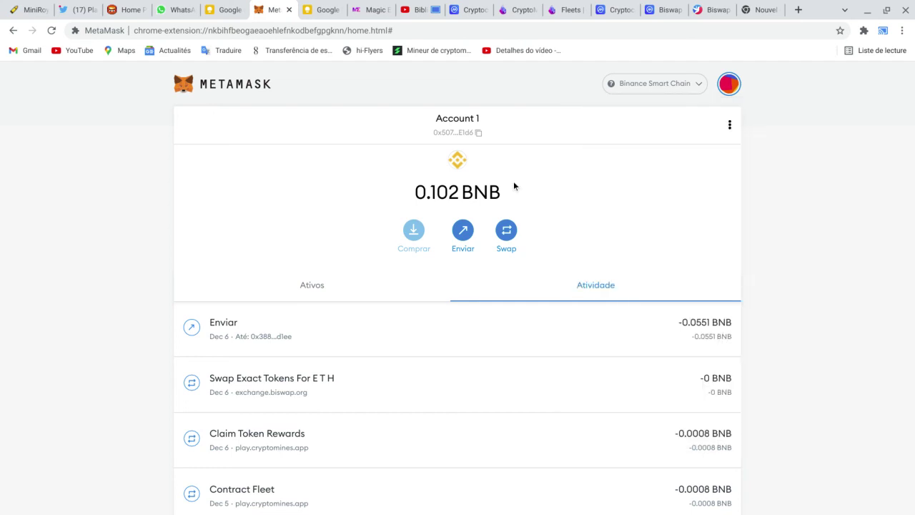
{"action": "left_click", "coordinate": [311, 286]}
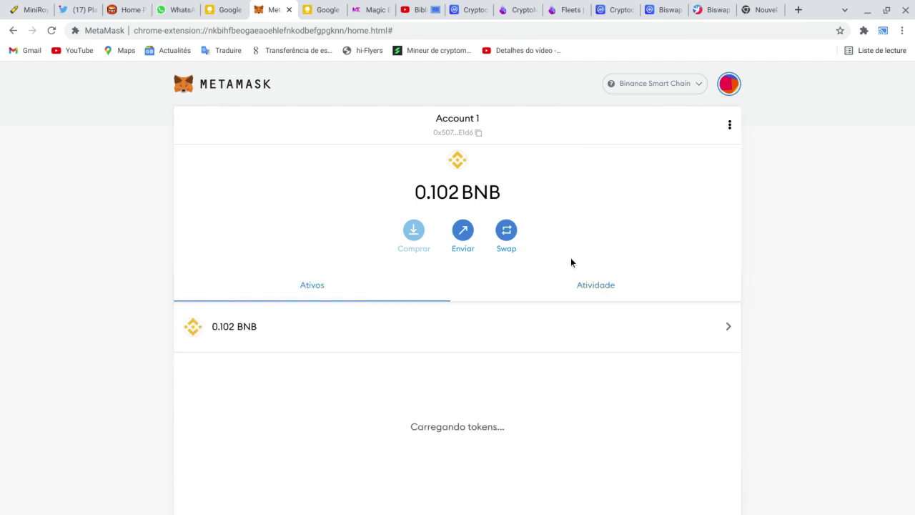
{"action": "left_click", "coordinate": [587, 287]}
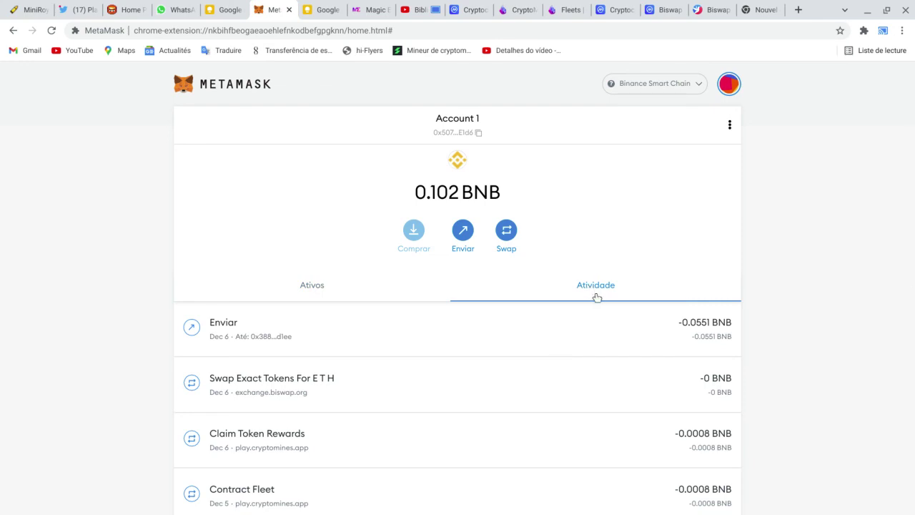
{"action": "scroll", "coordinate": [598, 305], "scroll_direction": "down", "scroll_amount": 1}
{"action": "scroll", "coordinate": [598, 306], "scroll_direction": "up", "scroll_amount": 2}
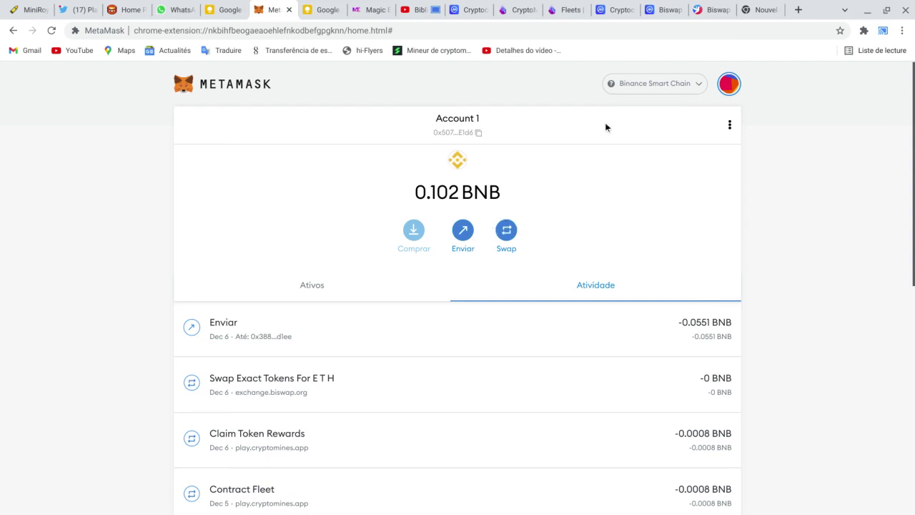
Step: Check the balances of Conta de assinar risco and Conta de assinar risco 2 (0.0032 BNB)
{"action": "left_click", "coordinate": [691, 87]}
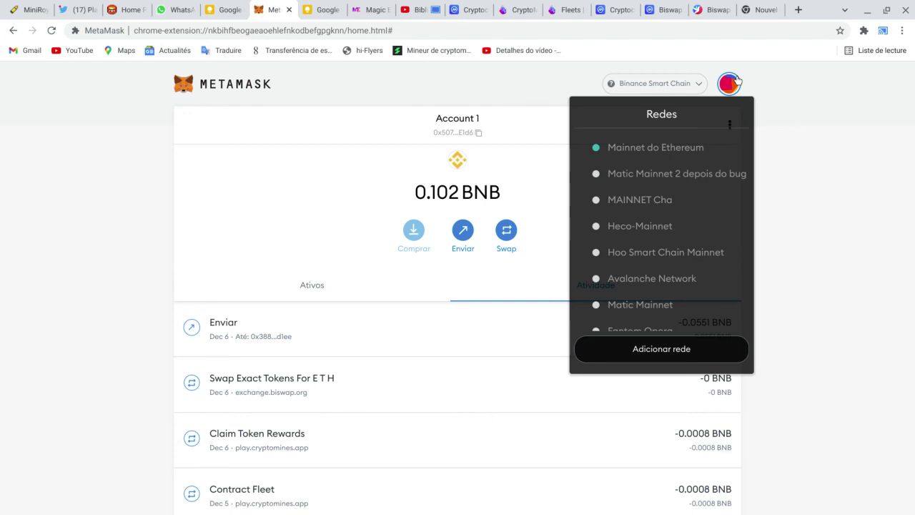
{"action": "left_click", "coordinate": [741, 82]}
{"action": "left_click", "coordinate": [729, 84]}
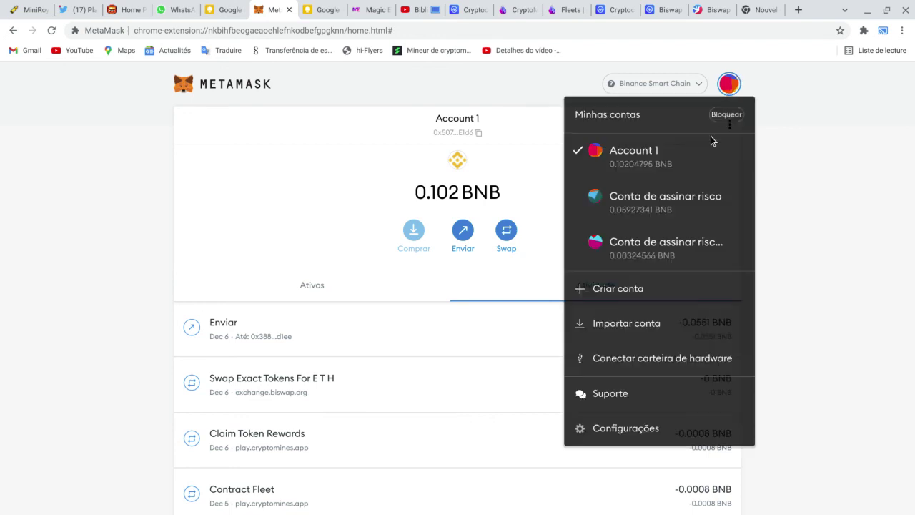
{"action": "left_click", "coordinate": [681, 202]}
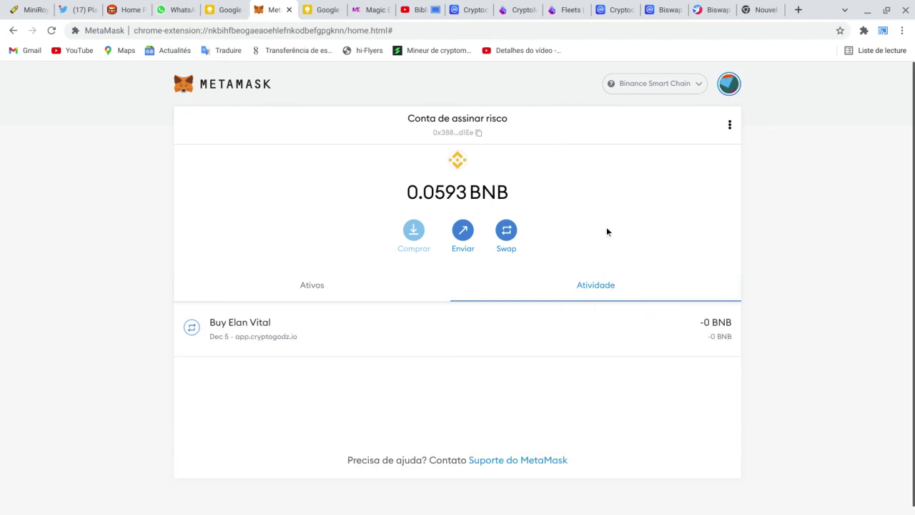
{"action": "left_click", "coordinate": [729, 87]}
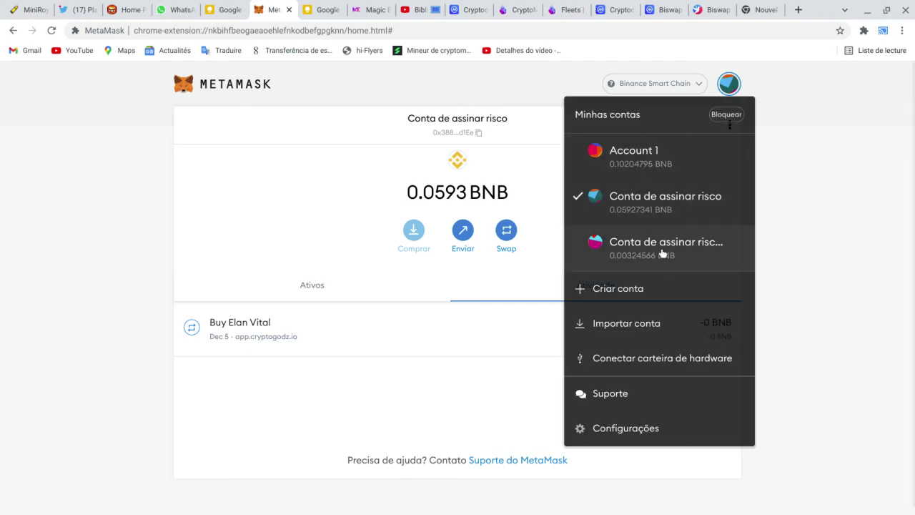
{"action": "left_click", "coordinate": [663, 253]}
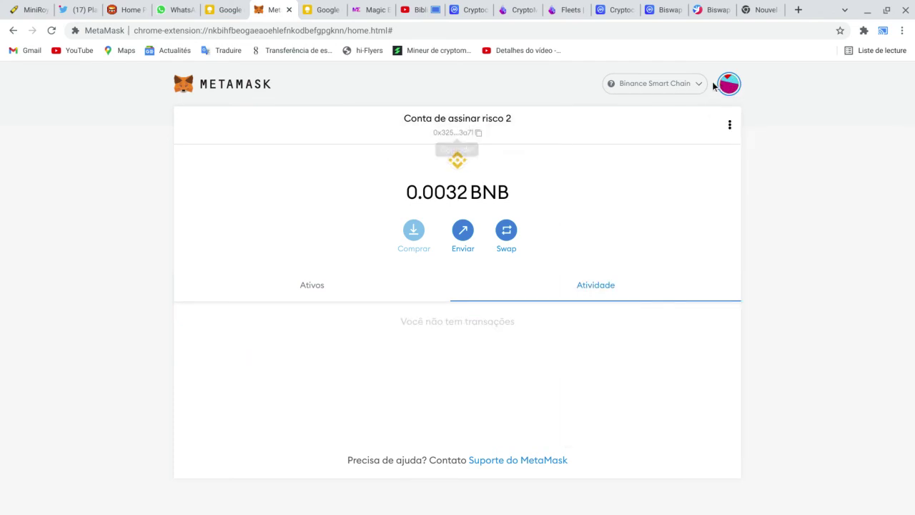
Step: Switch back to Account 1 and review its assets and transaction activity
{"action": "left_click", "coordinate": [729, 84]}
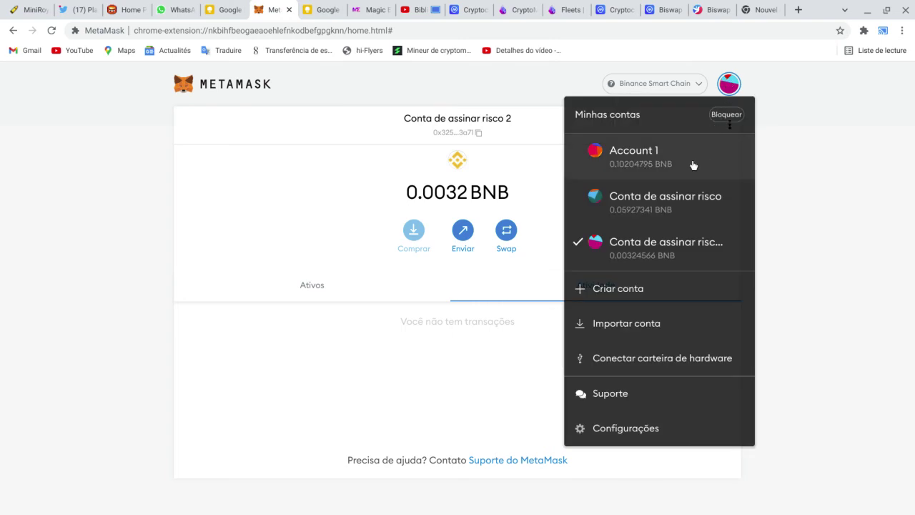
{"action": "left_click", "coordinate": [665, 162]}
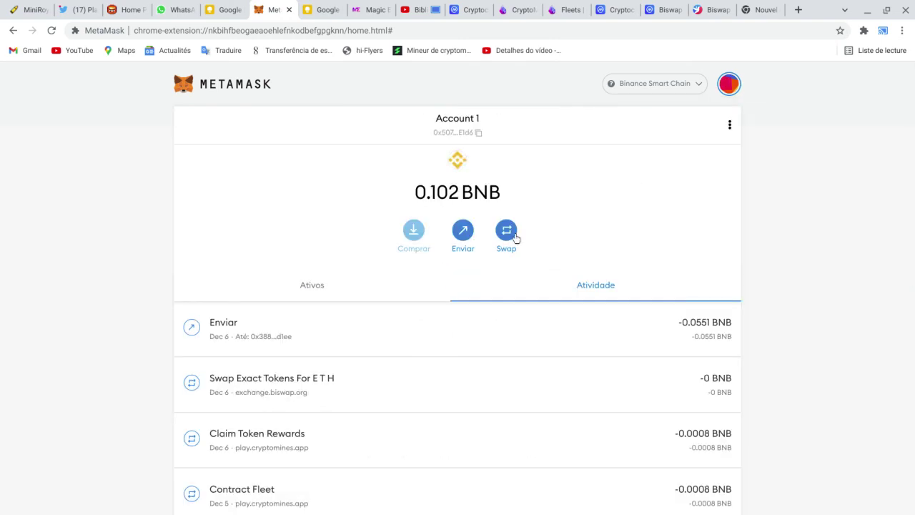
{"action": "left_click", "coordinate": [315, 287]}
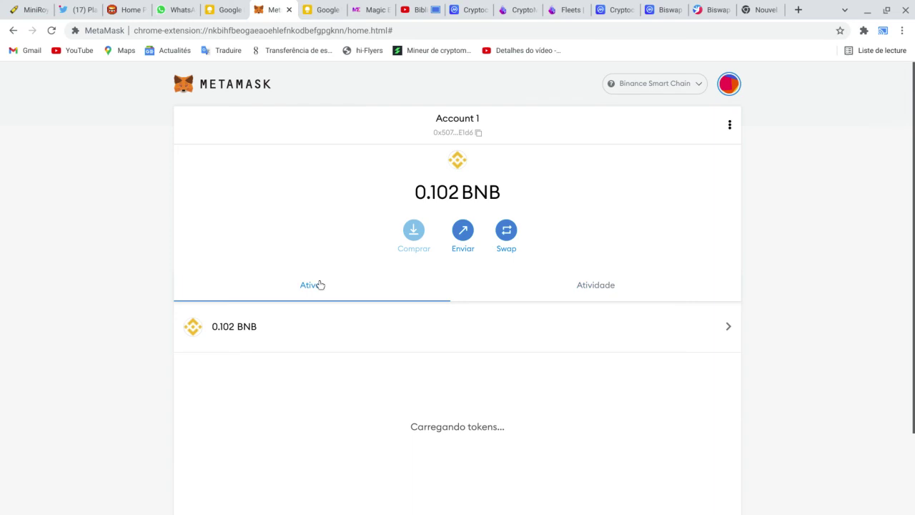
{"action": "left_click", "coordinate": [617, 286]}
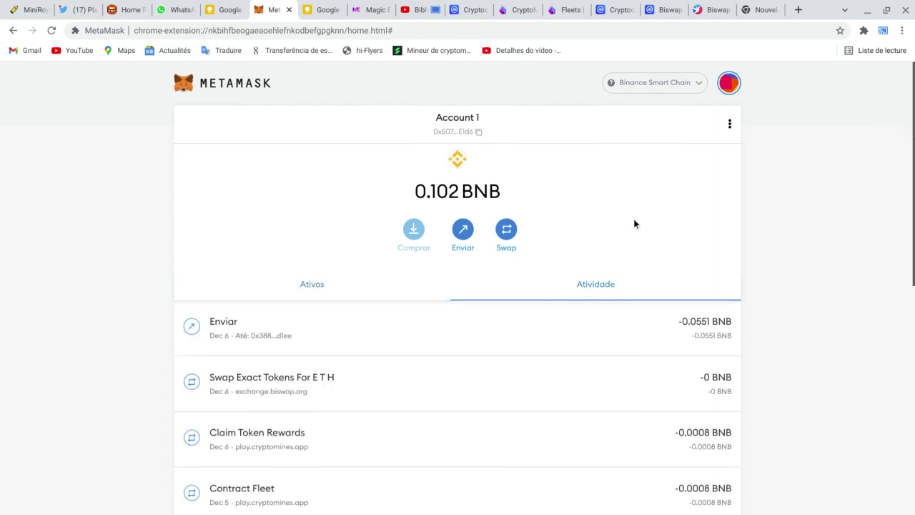
{"action": "scroll", "coordinate": [634, 220], "scroll_direction": "down", "scroll_amount": 1}
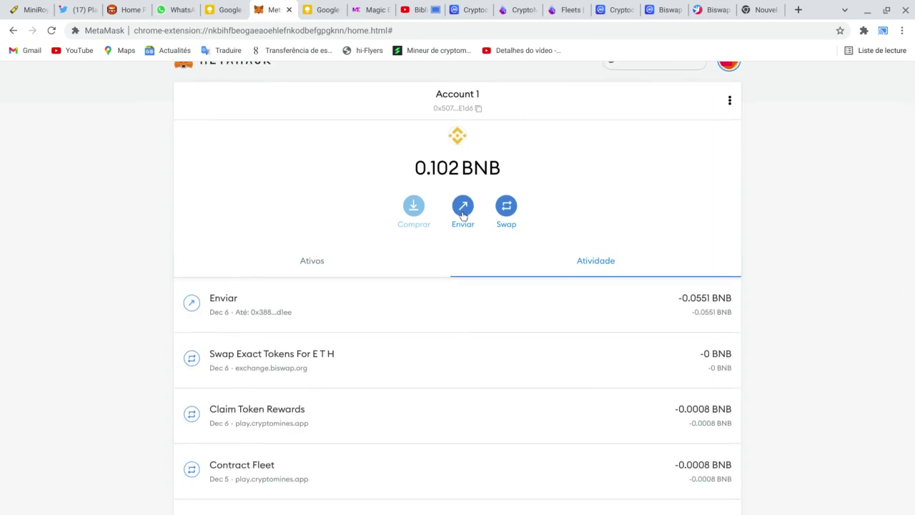
Step: Send 0.055 BNB from Account 1 to the pasted Conta de assinar risco 2 address and confirm
{"action": "left_click", "coordinate": [463, 207]}
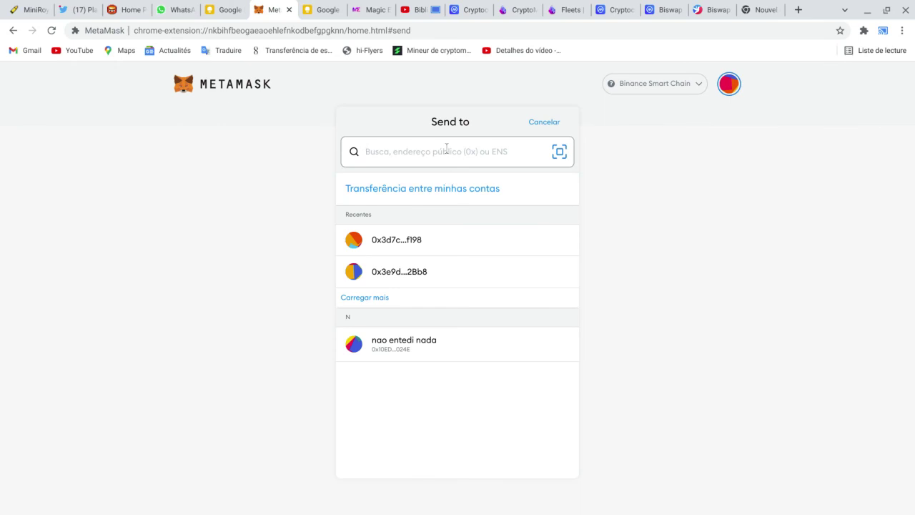
{"action": "type", "text": "0x3257eE8cb9F9b7D49a47C1a955305f7545433a71"}
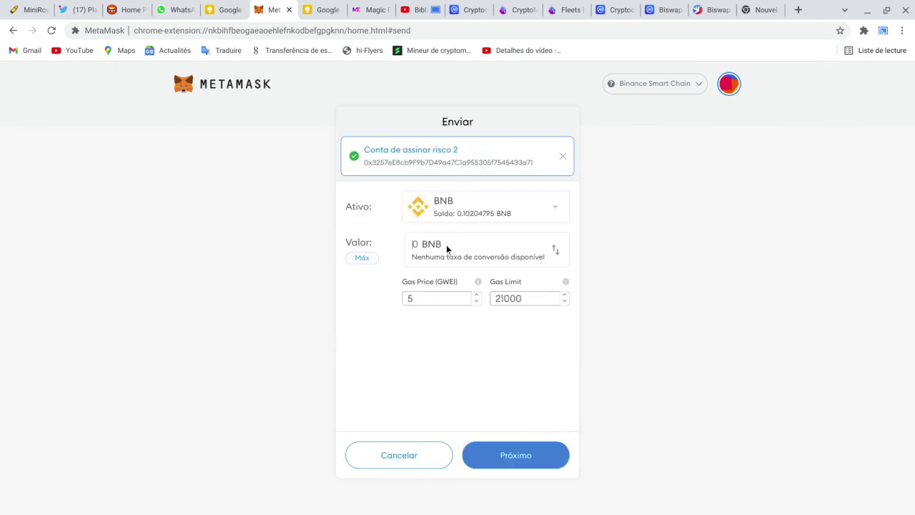
{"action": "left_click", "coordinate": [446, 248]}
{"action": "type", "text": "0.055"}
{"action": "left_click", "coordinate": [493, 467]}
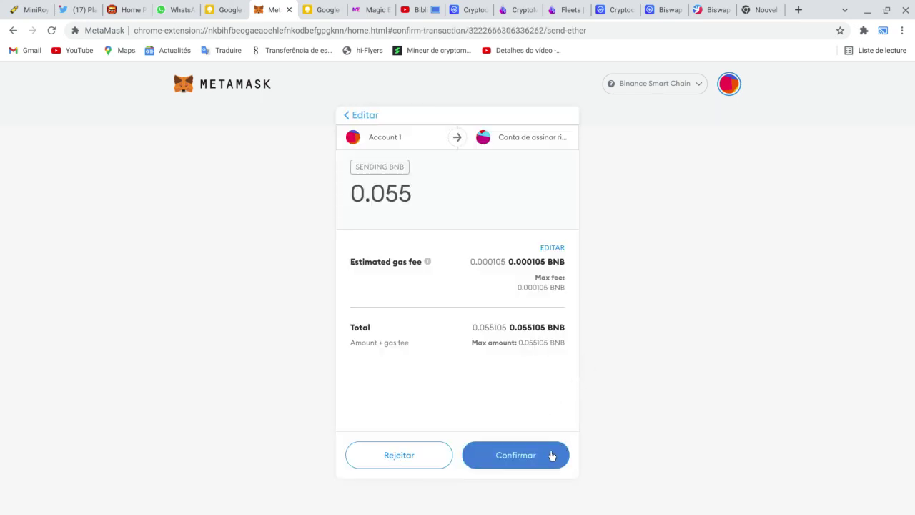
{"action": "left_click", "coordinate": [550, 450]}
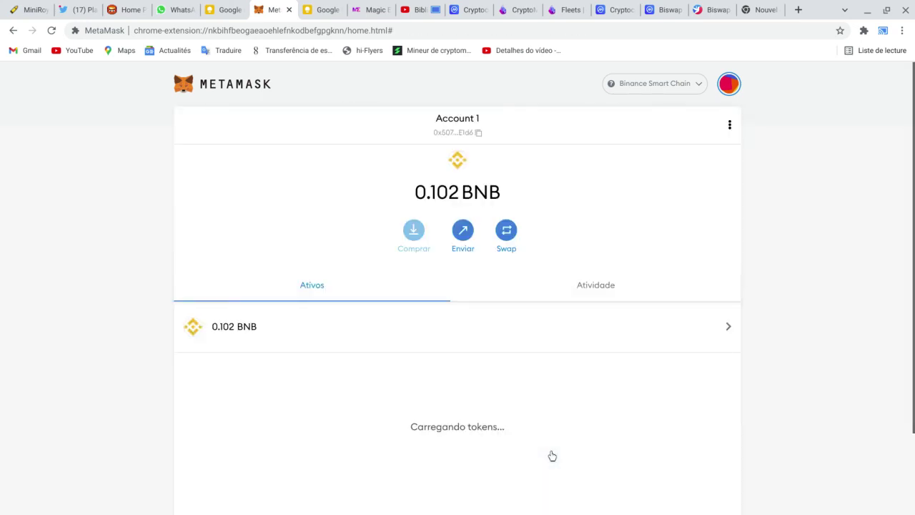
Step: Verify the 0.055 BNB send: Account 1 at 0.0469 BNB, Conta de assinar risco 2 at 0.0582 BNB
{"action": "left_click", "coordinate": [623, 290]}
{"action": "scroll", "coordinate": [766, 250], "scroll_direction": "down", "scroll_amount": 1}
{"action": "scroll", "coordinate": [770, 248], "scroll_direction": "down", "scroll_amount": 1}
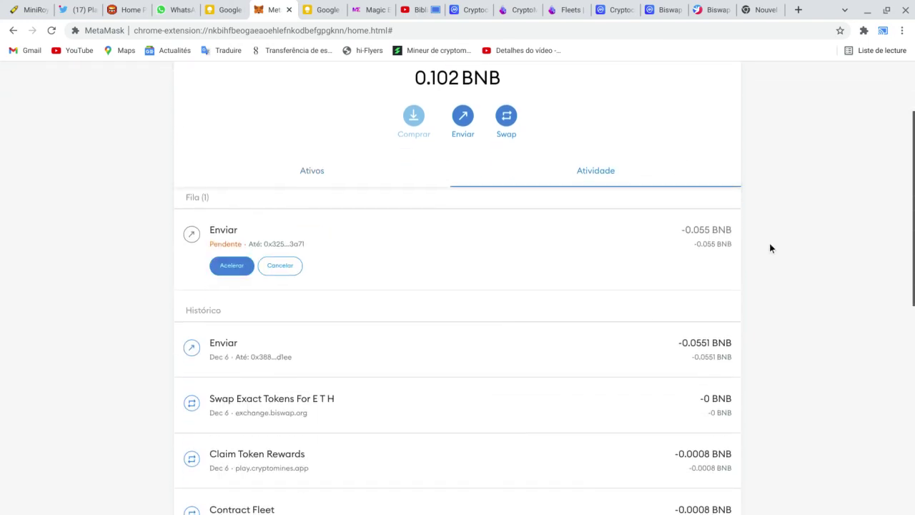
{"action": "scroll", "coordinate": [815, 221], "scroll_direction": "up", "scroll_amount": 2}
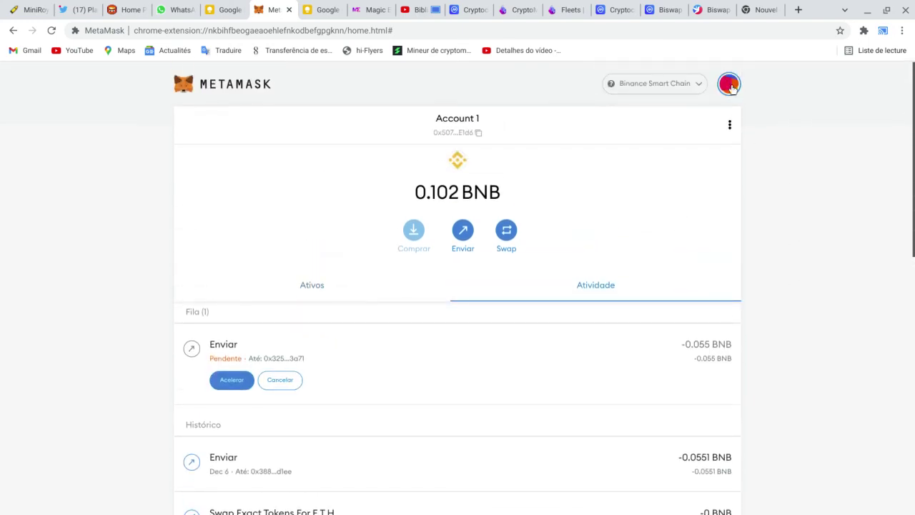
{"action": "left_click", "coordinate": [729, 83]}
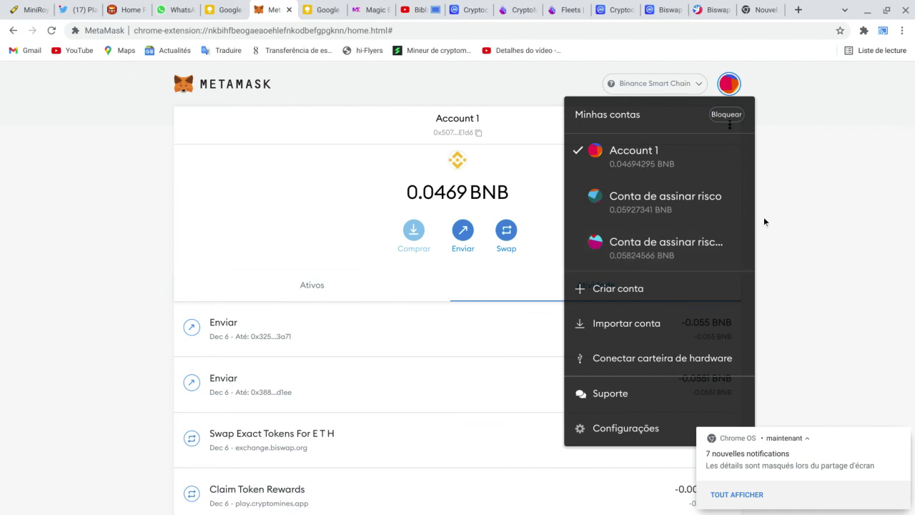
{"action": "left_click", "coordinate": [843, 139]}
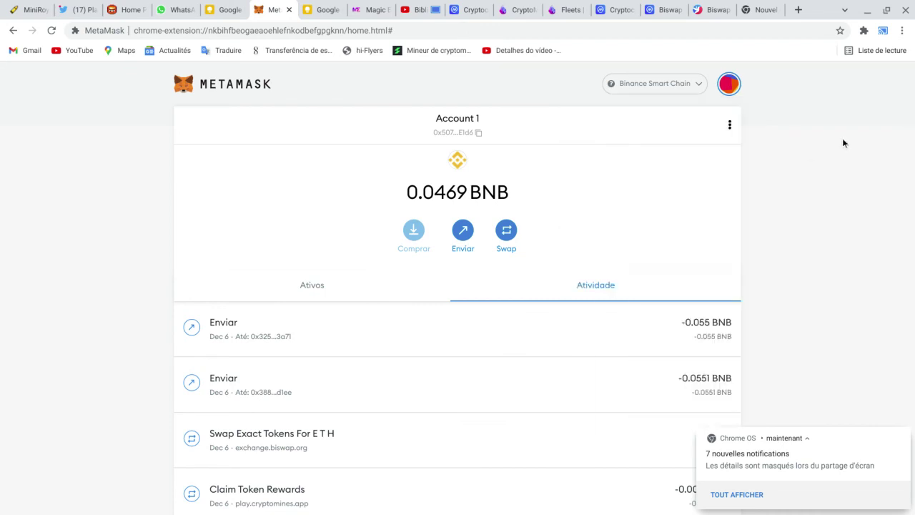
Step: Search CoinMarketCap for 'cake' and follow PancakeSwap's official pancakeswap.finance link
{"action": "left_click", "coordinate": [653, 7]}
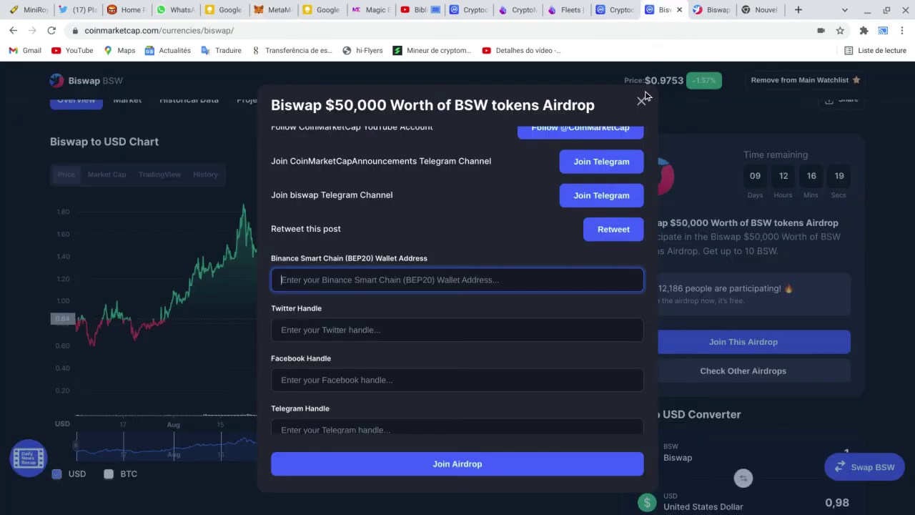
{"action": "left_click", "coordinate": [627, 8]}
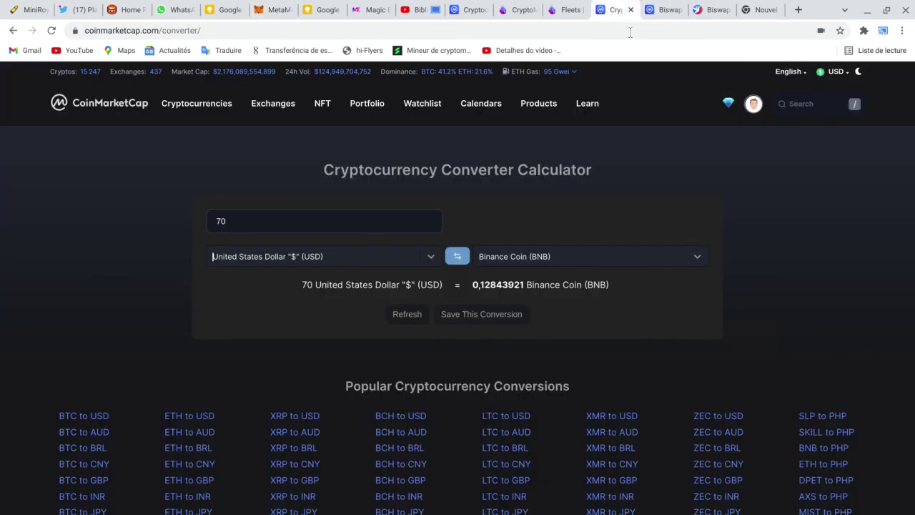
{"action": "left_click", "coordinate": [803, 107]}
{"action": "type", "text": "cake"}
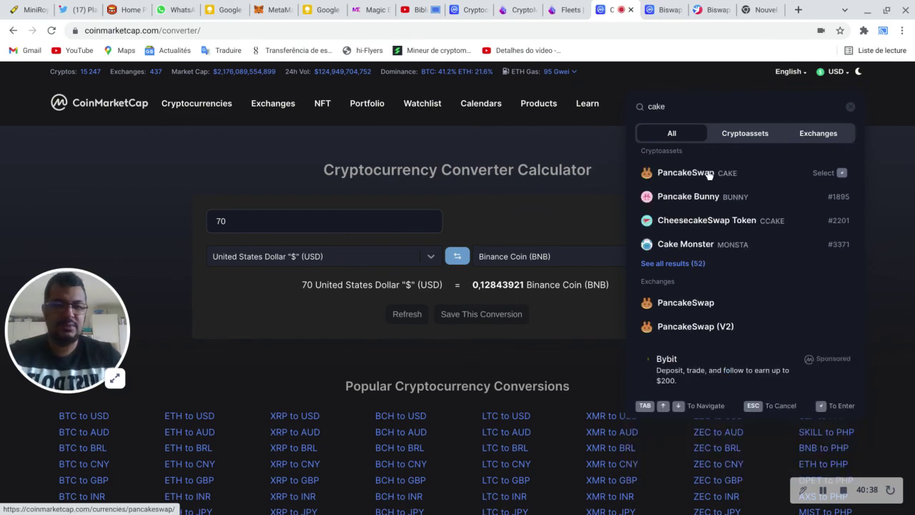
{"action": "left_click", "coordinate": [713, 171]}
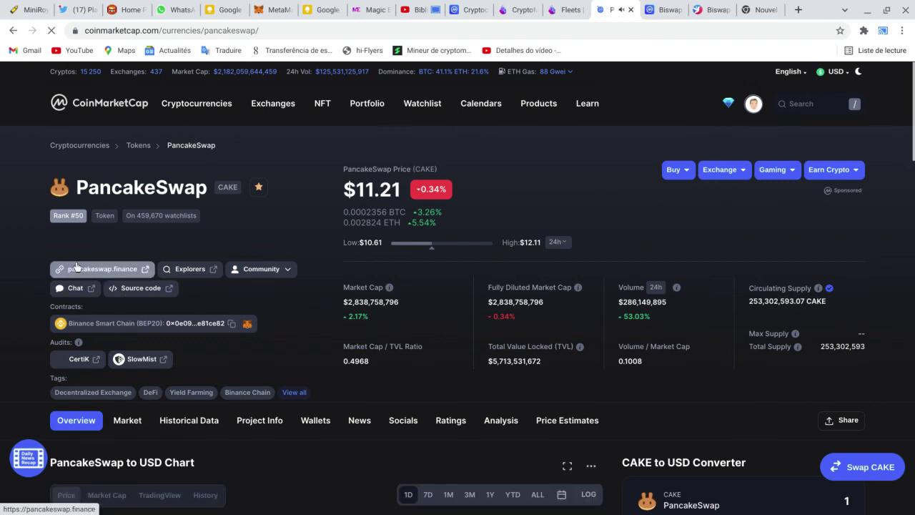
{"action": "left_click", "coordinate": [79, 270]}
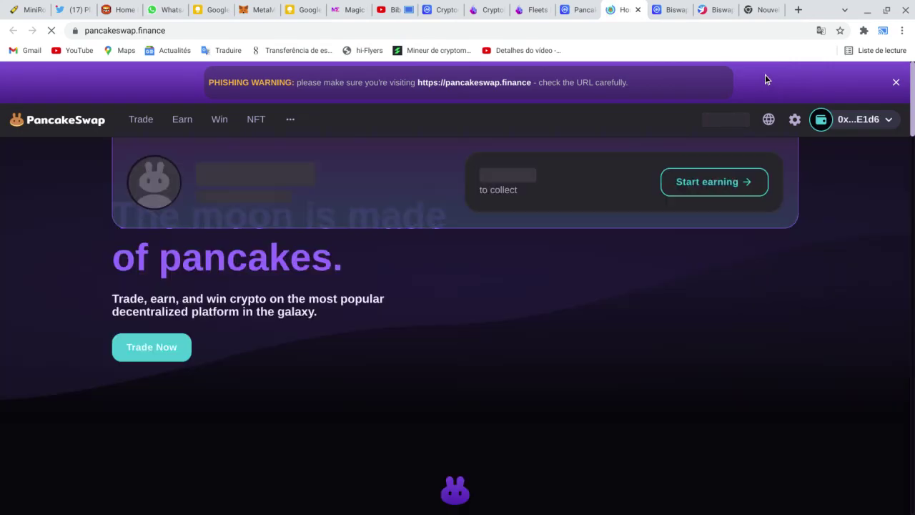
Step: Confirm the PancakeSwap home page shows the MetaMask wallet already connected, then return to MetaMask
{"action": "mouse_move", "coordinate": [773, 120]}
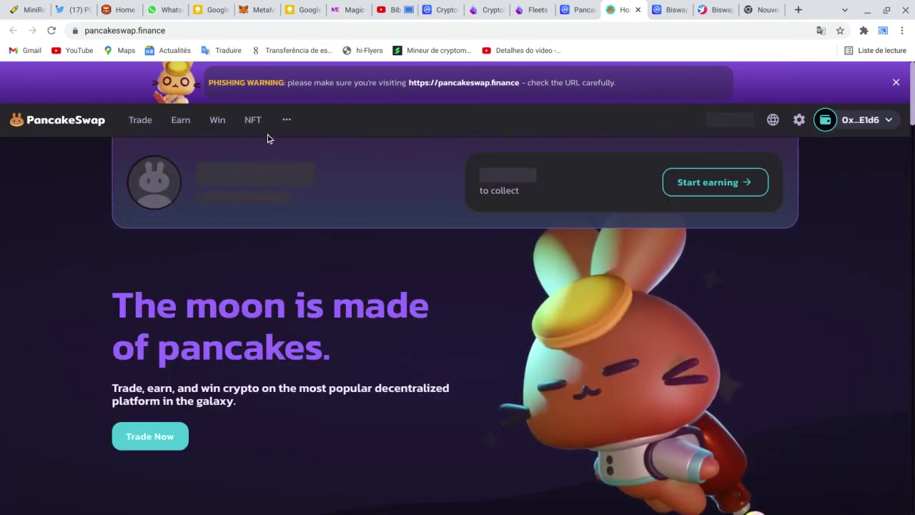
{"action": "mouse_move", "coordinate": [867, 120]}
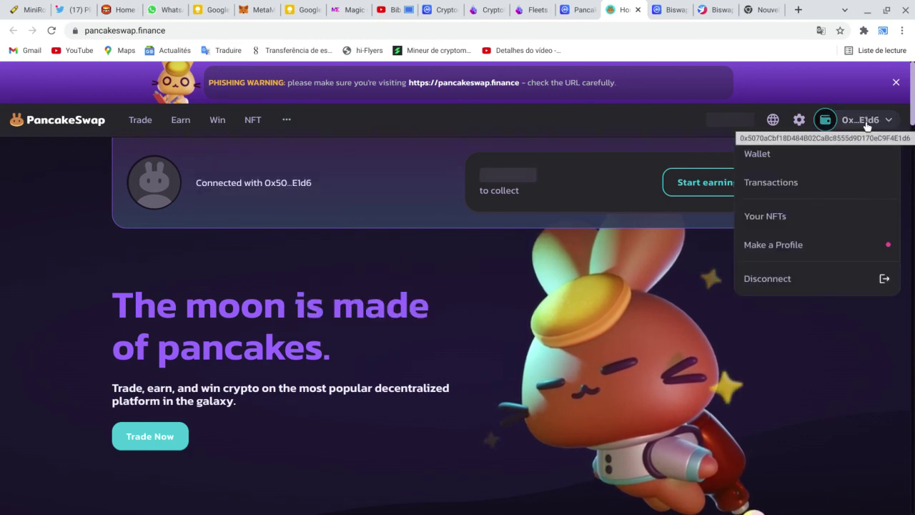
{"action": "left_click", "coordinate": [260, 9]}
Step: Disconnect pancakeswap.finance from Account 1's connected sites, then go back to PancakeSwap
{"action": "left_click", "coordinate": [728, 84]}
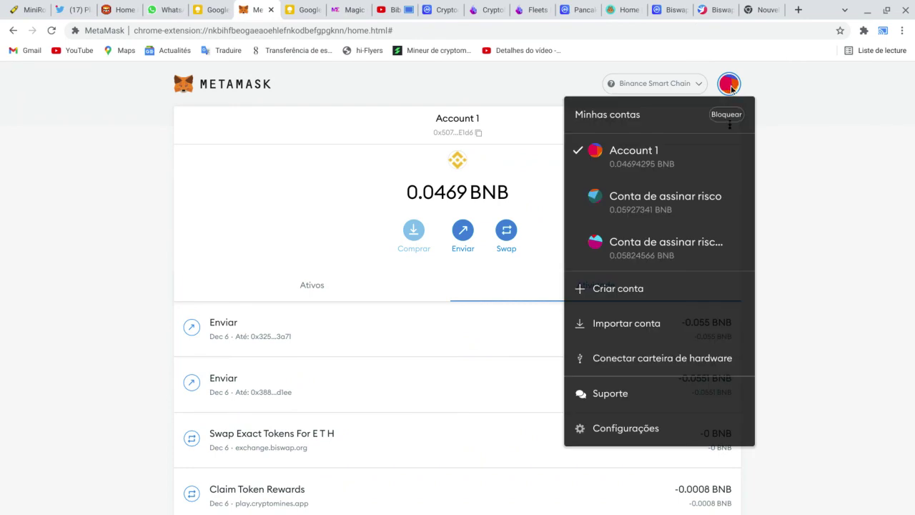
{"action": "left_click", "coordinate": [731, 146]}
{"action": "left_click", "coordinate": [729, 125]}
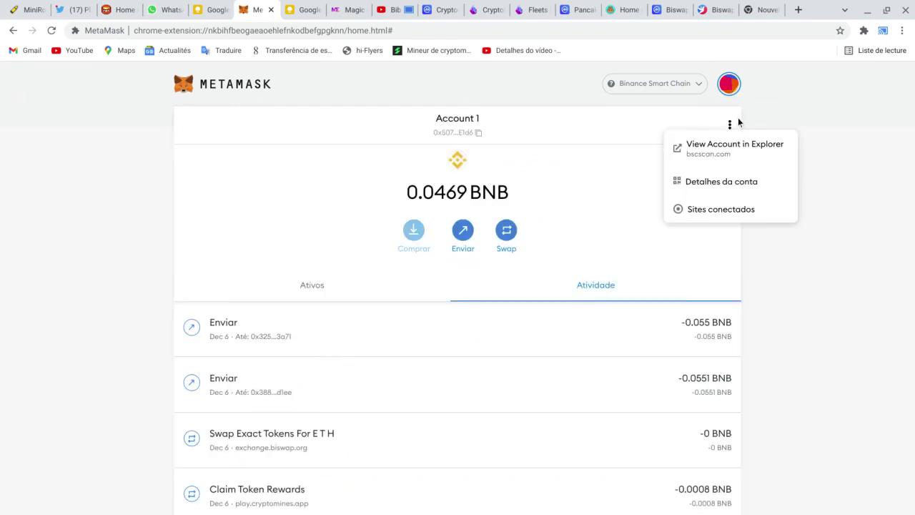
{"action": "left_click", "coordinate": [712, 214]}
{"action": "scroll", "coordinate": [440, 277], "scroll_direction": "down", "scroll_amount": 10}
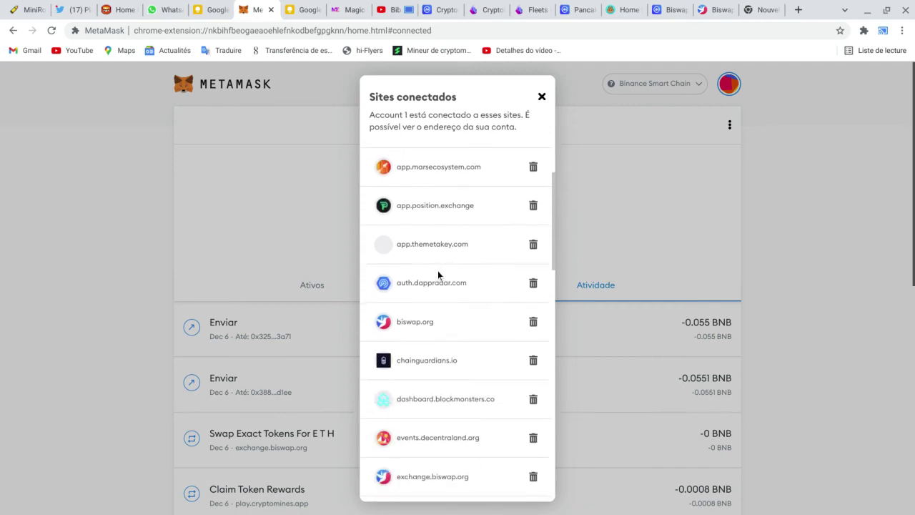
{"action": "scroll", "coordinate": [472, 275], "scroll_direction": "up", "scroll_amount": 4}
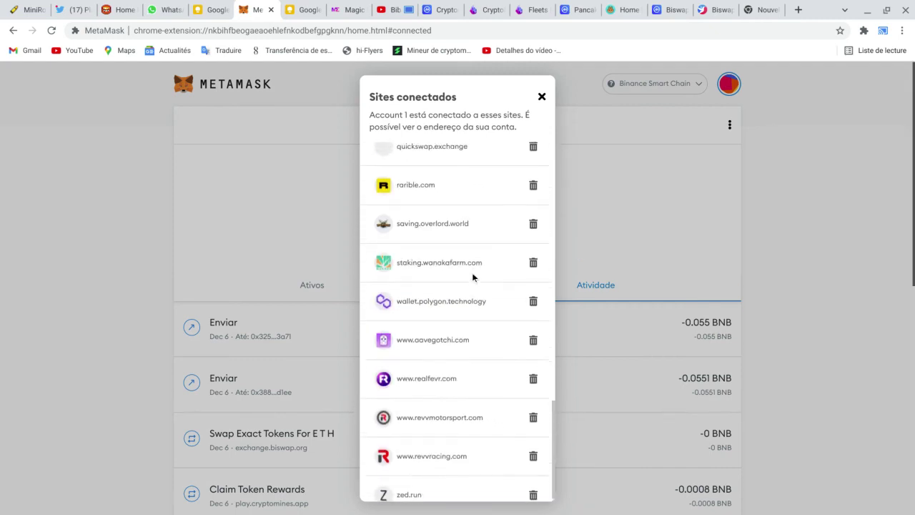
{"action": "scroll", "coordinate": [472, 273], "scroll_direction": "up", "scroll_amount": 3}
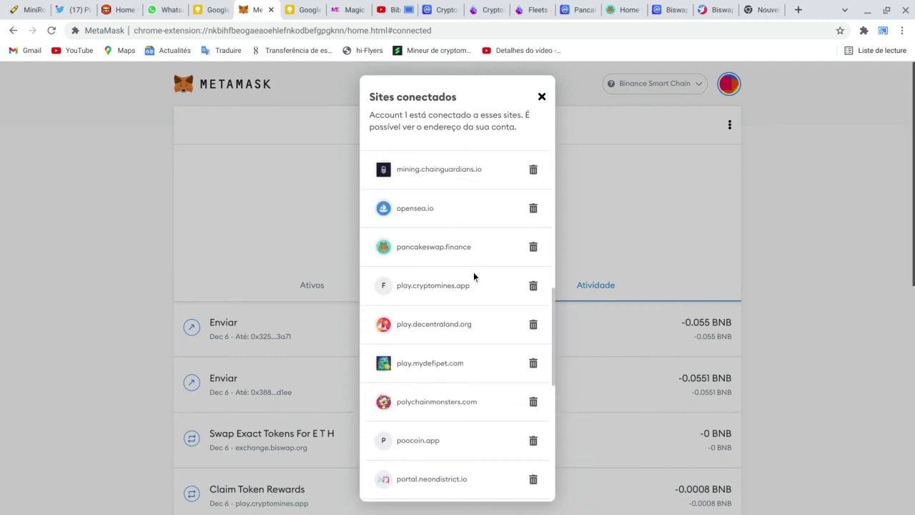
{"action": "left_click", "coordinate": [534, 246]}
{"action": "left_click", "coordinate": [503, 320]}
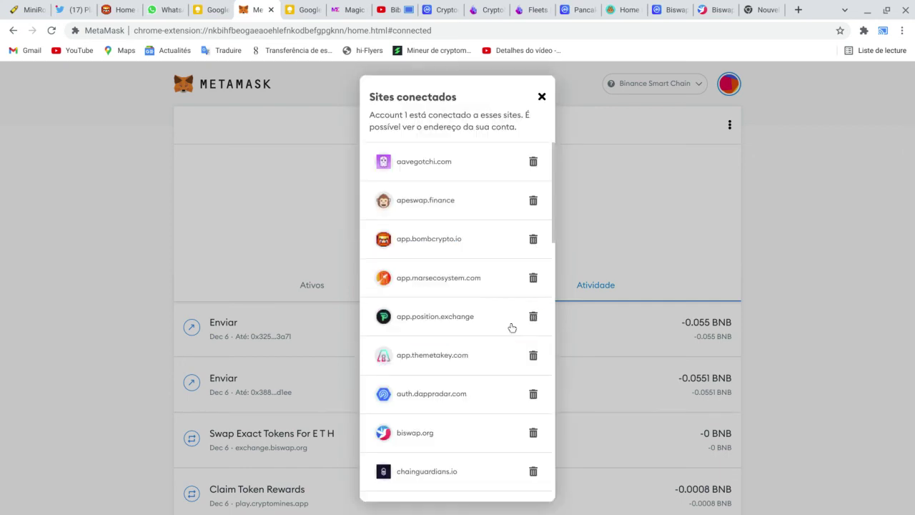
{"action": "left_click", "coordinate": [785, 71]}
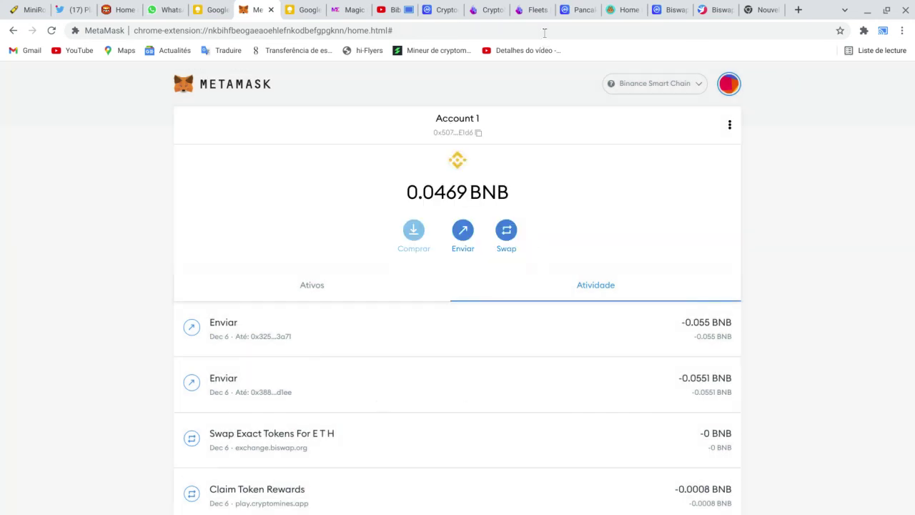
{"action": "left_click", "coordinate": [624, 9]}
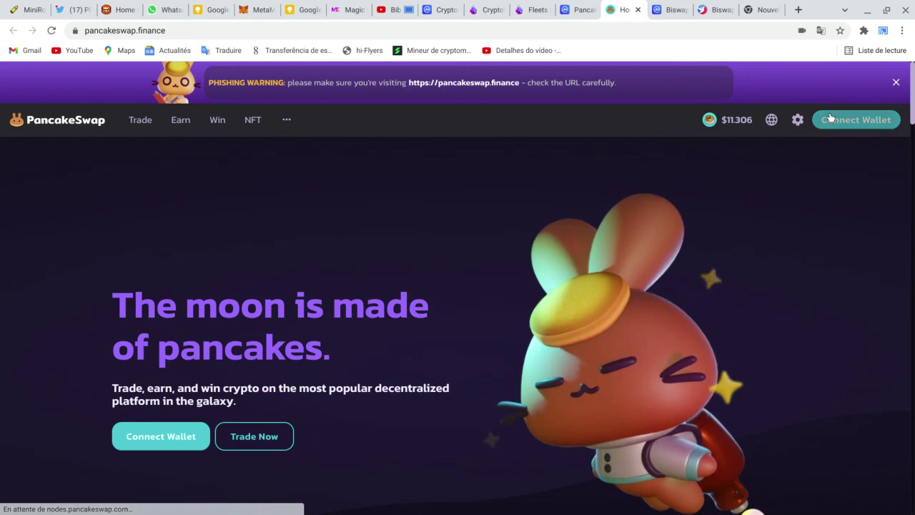
Step: Connect only the Conta de assinar risco MetaMask account to PancakeSwap and open the swap page
{"action": "left_click", "coordinate": [844, 120]}
{"action": "left_click", "coordinate": [407, 238]}
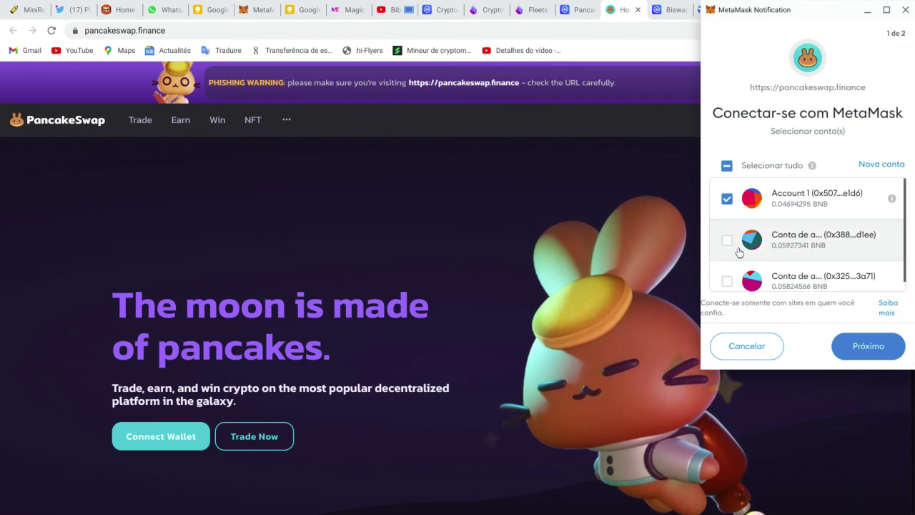
{"action": "left_click", "coordinate": [727, 198]}
{"action": "left_click", "coordinate": [726, 242]}
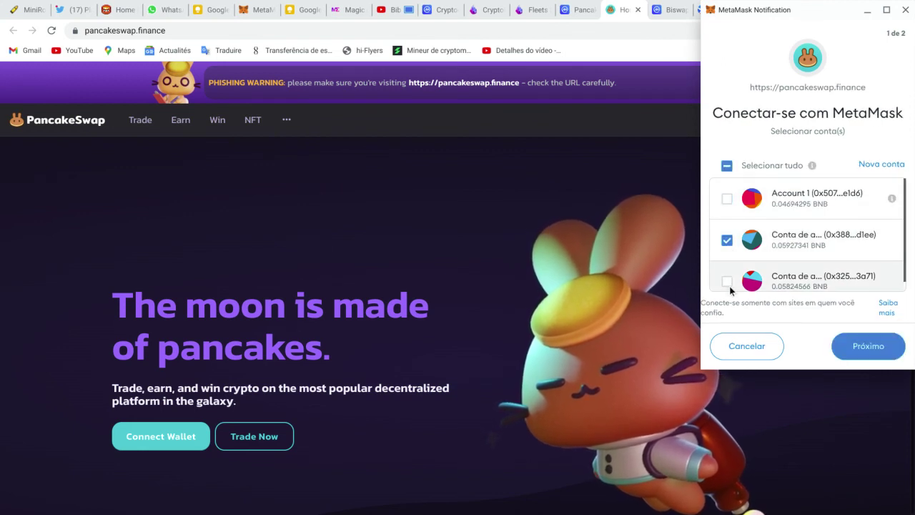
{"action": "left_click", "coordinate": [868, 347]}
{"action": "left_click", "coordinate": [873, 347]}
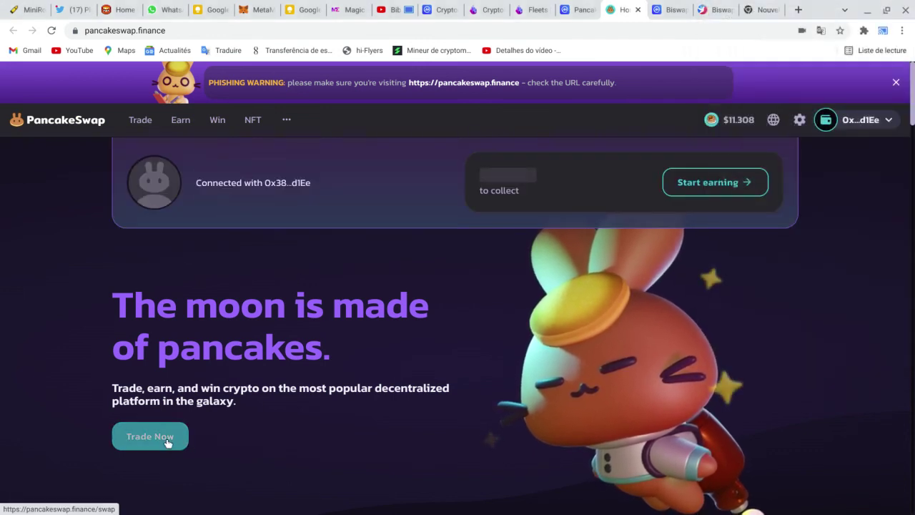
{"action": "left_click", "coordinate": [154, 436]}
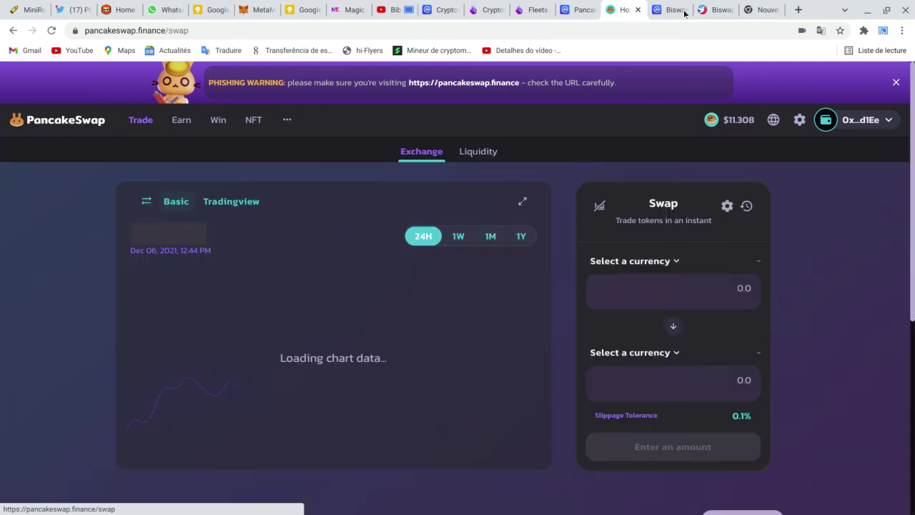
Step: Search CoinMarketCap for 'godz' and open the Cryptogodz coin page
{"action": "left_click", "coordinate": [583, 9]}
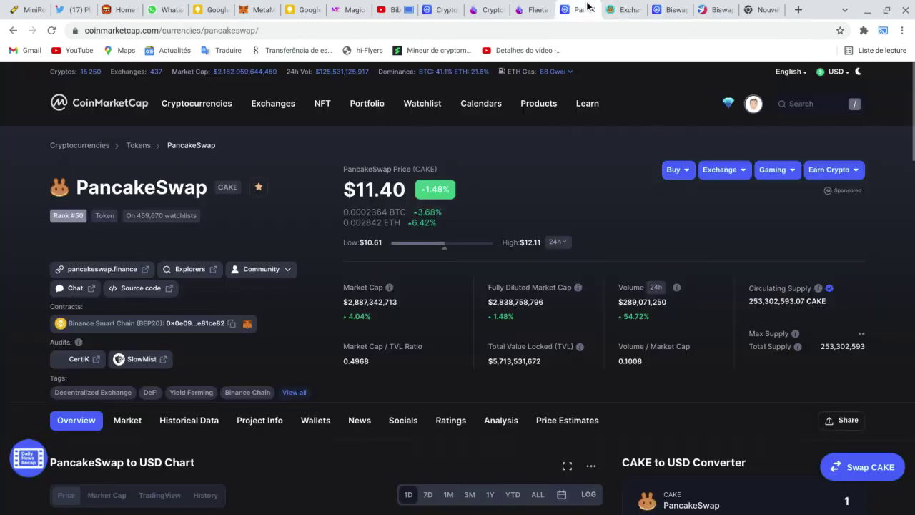
{"action": "left_click", "coordinate": [787, 109]}
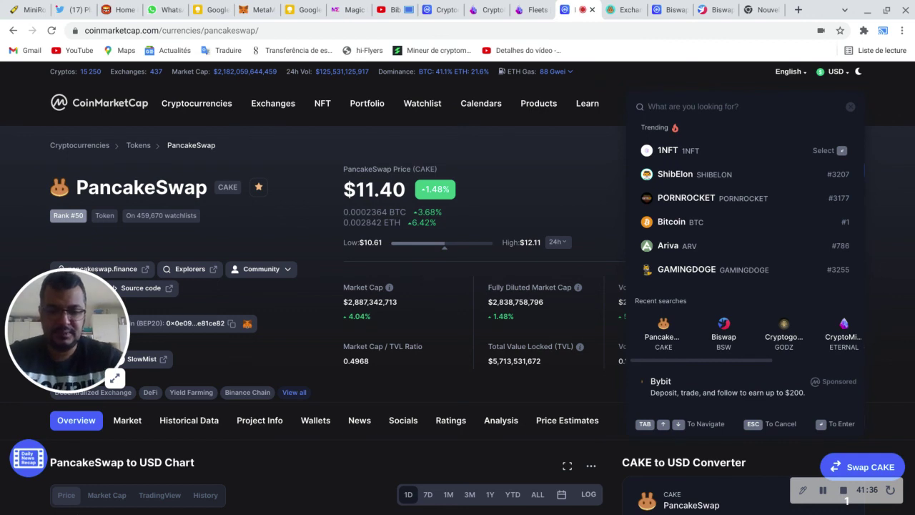
{"action": "type", "text": "godz"}
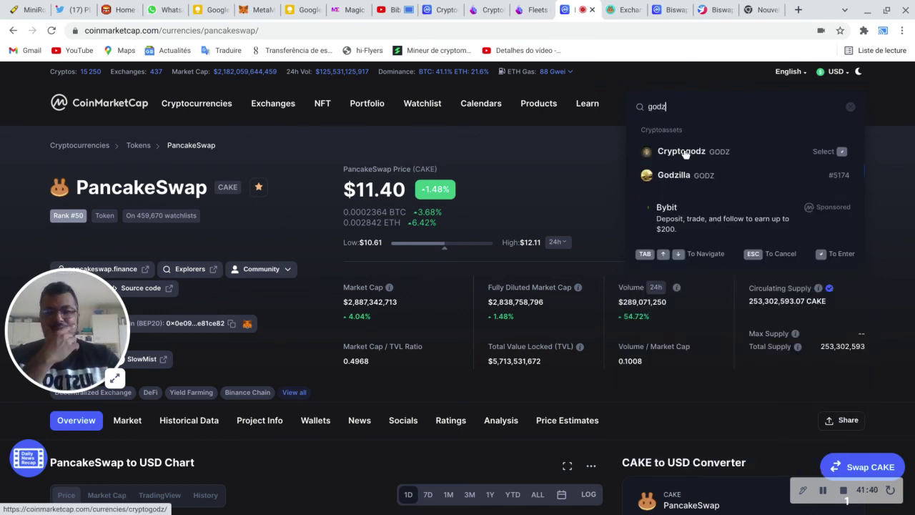
{"action": "left_click", "coordinate": [697, 150]}
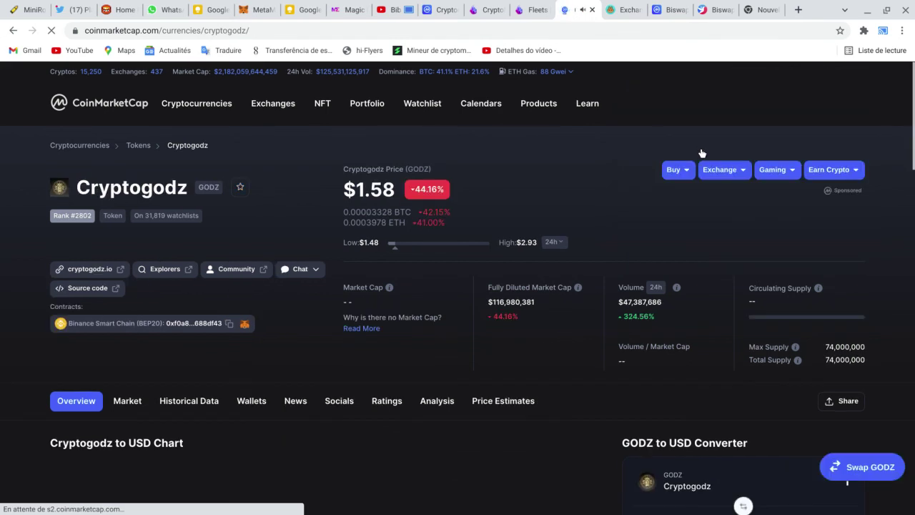
Step: Copy the Cryptogodz BEP20 contract address and return to the PancakeSwap swap page
{"action": "scroll", "coordinate": [548, 258], "scroll_direction": "down", "scroll_amount": 1}
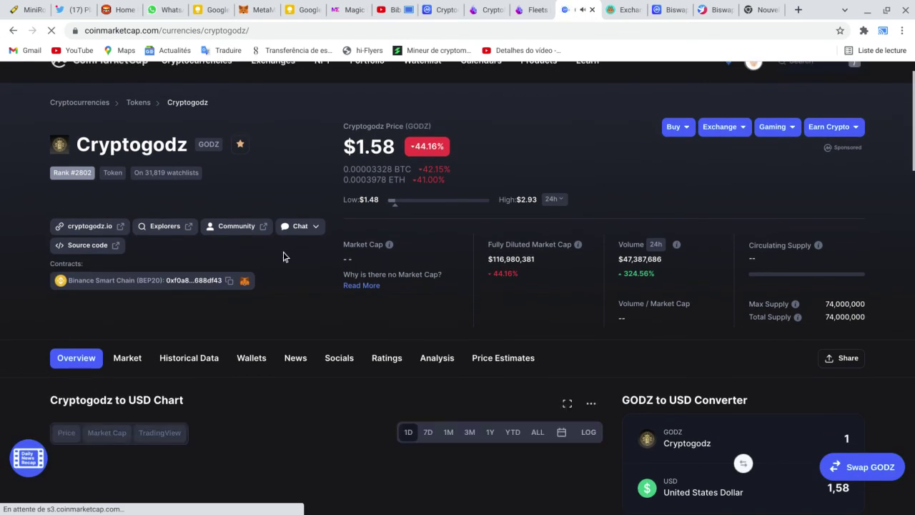
{"action": "left_click", "coordinate": [230, 282]}
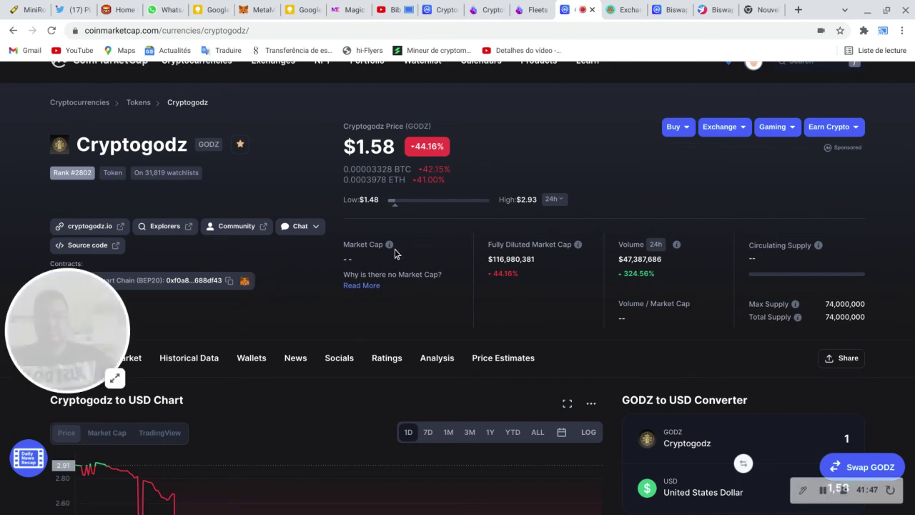
{"action": "left_click", "coordinate": [230, 282]}
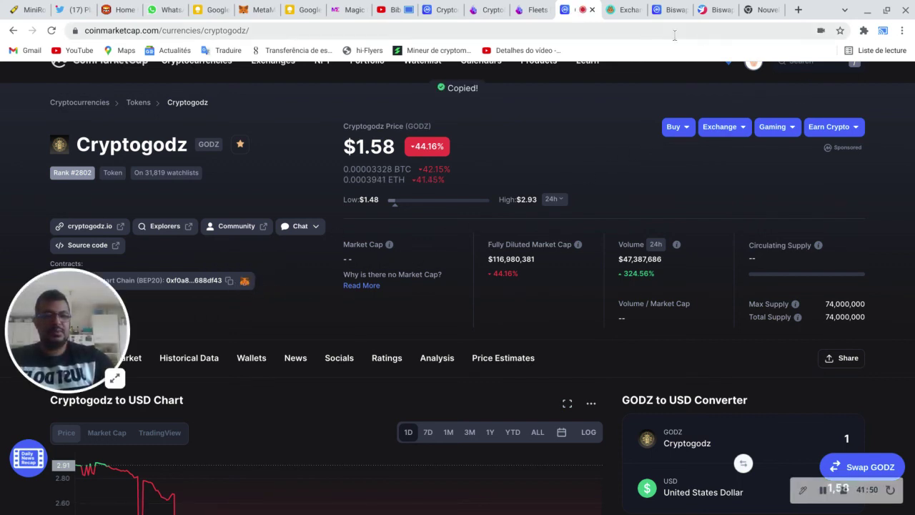
{"action": "left_click", "coordinate": [630, 6]}
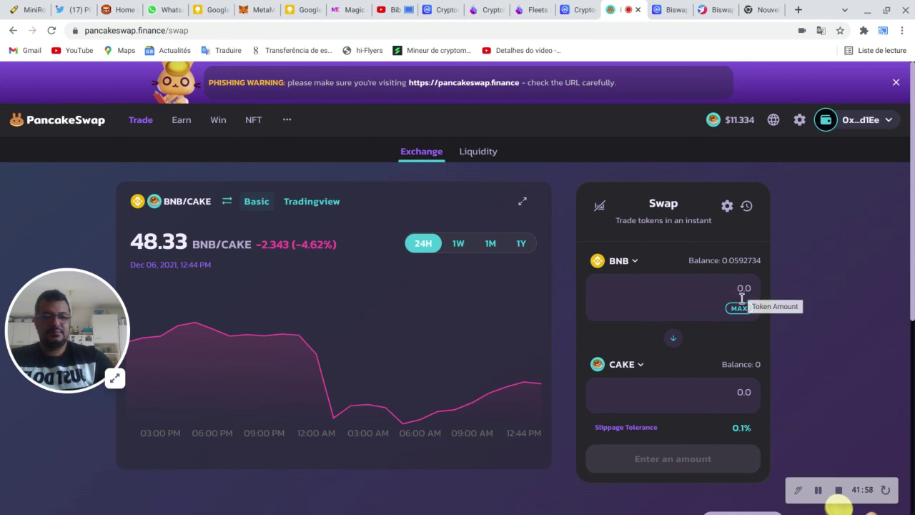
Step: Swap the full 0.049273415 BNB balance into GODZ, found by its pasted contract address
{"action": "left_click", "coordinate": [741, 309]}
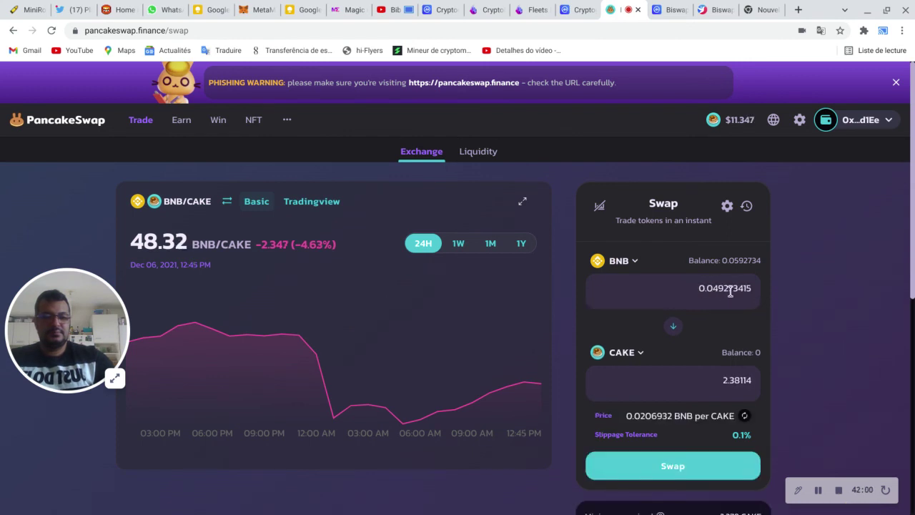
{"action": "left_click", "coordinate": [632, 264]}
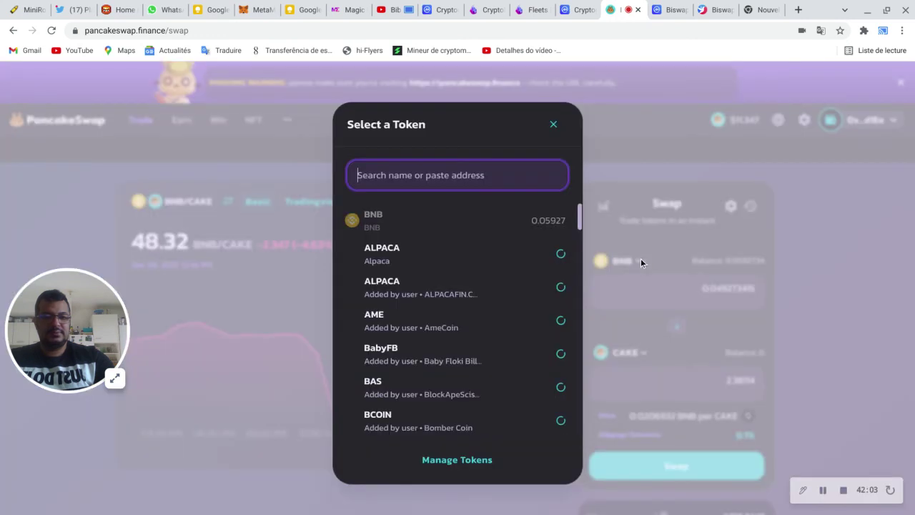
{"action": "left_click", "coordinate": [432, 221]}
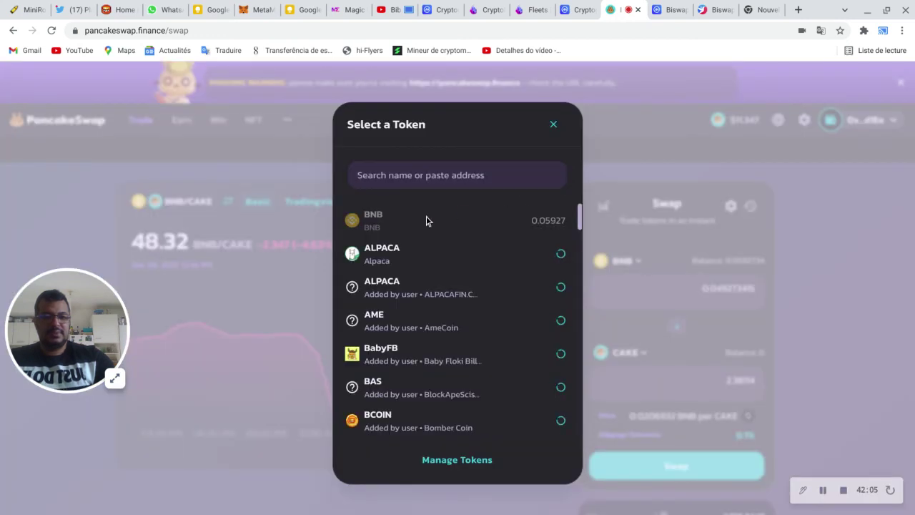
{"action": "left_click", "coordinate": [553, 126]}
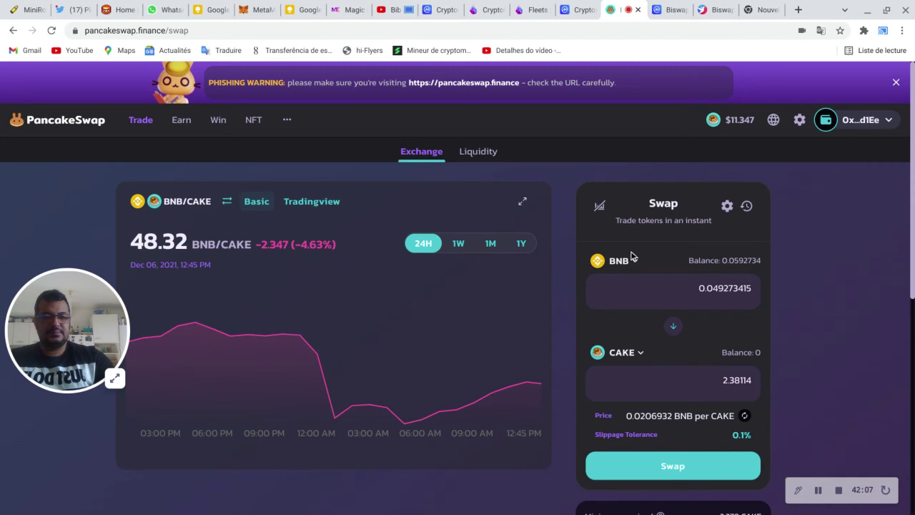
{"action": "left_click", "coordinate": [624, 352]}
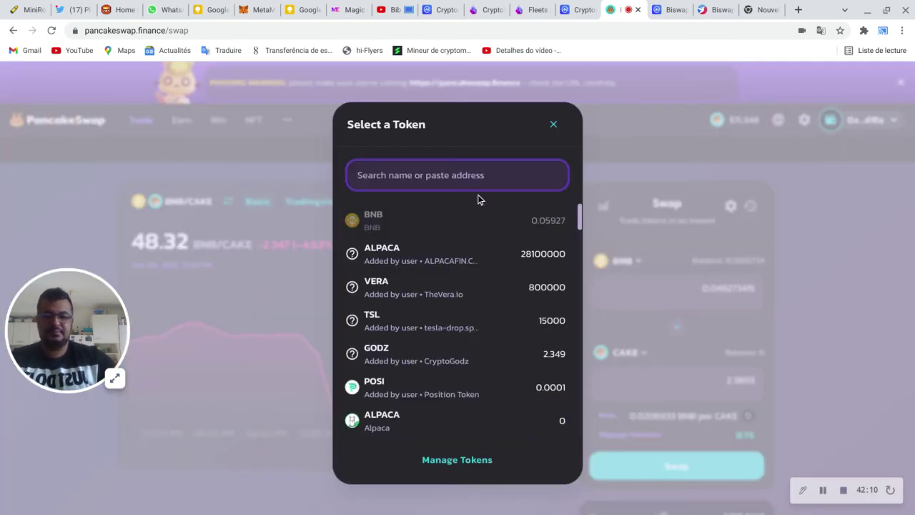
{"action": "key", "text": "ctrl+v"}
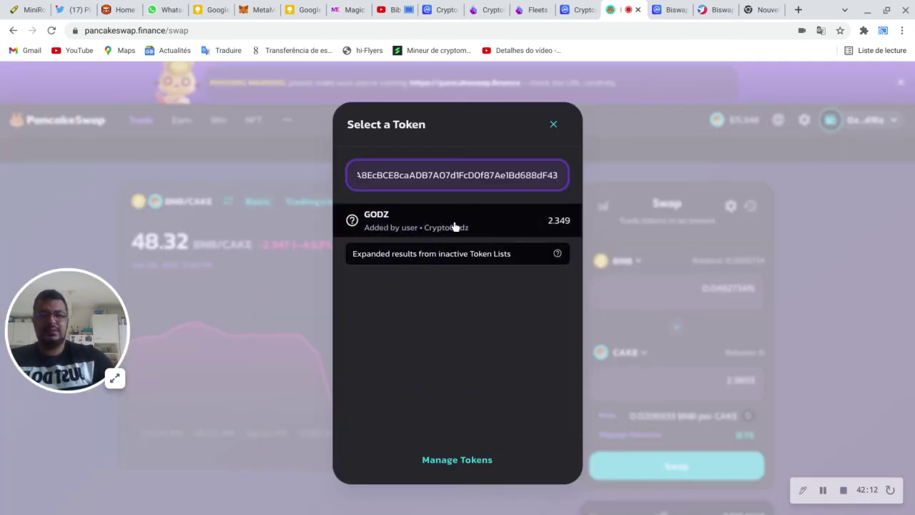
{"action": "left_click", "coordinate": [454, 226]}
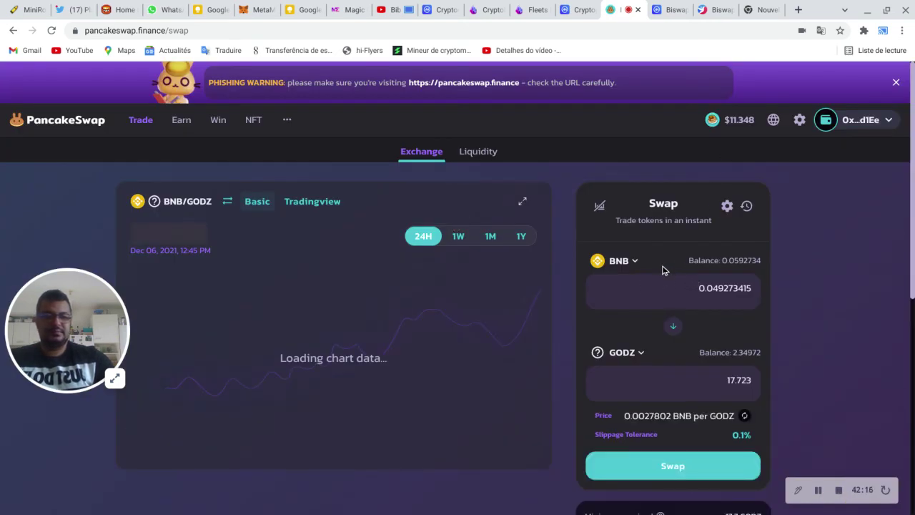
Step: Change the BNB amount to swap to 0.045
{"action": "left_click", "coordinate": [697, 297]}
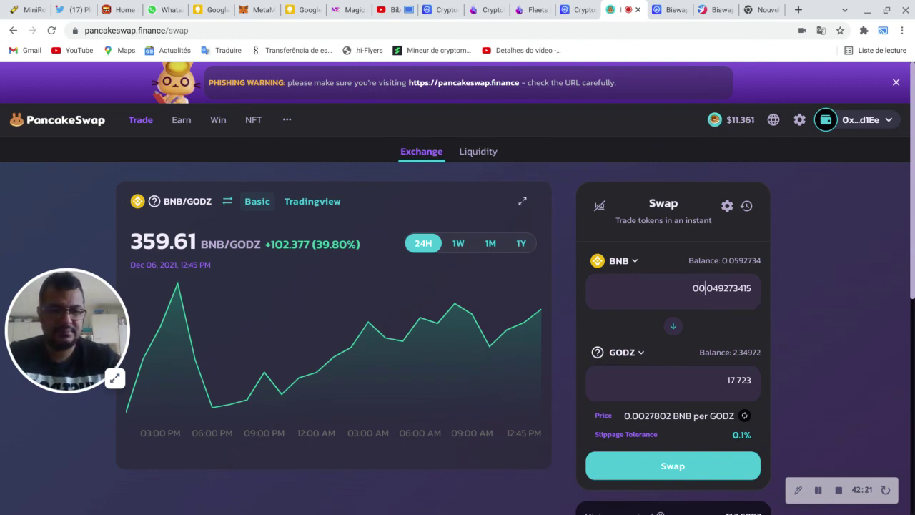
{"action": "key", "text": "BackSpace"}
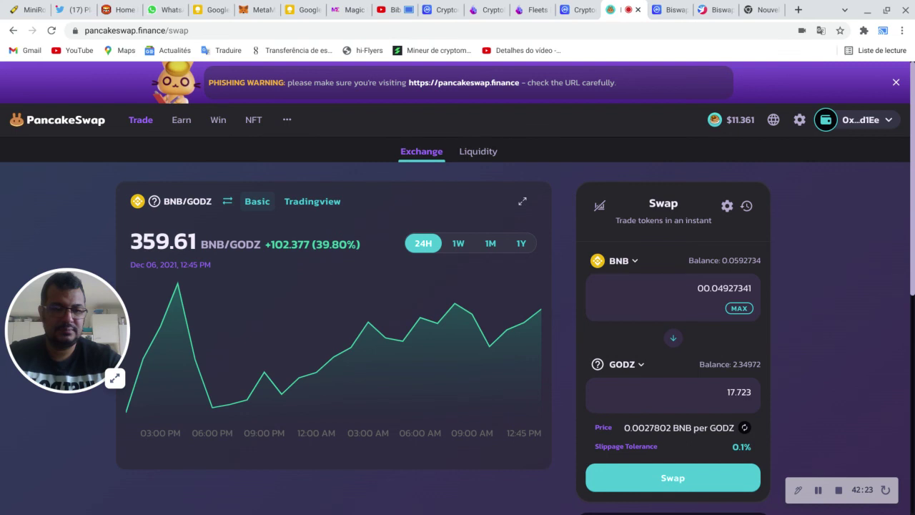
{"action": "key", "text": "ctrl+a"}
{"action": "key", "text": "BackSpace"}
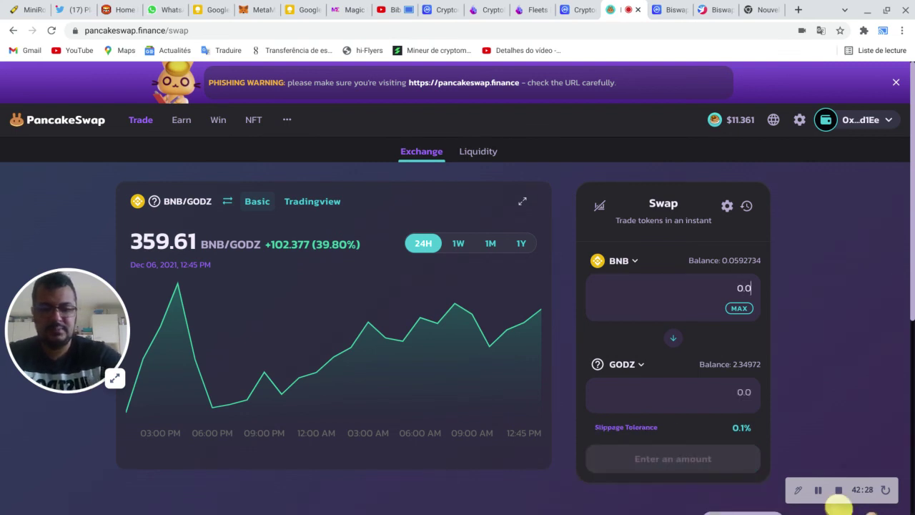
{"action": "type", "text": "0.05"}
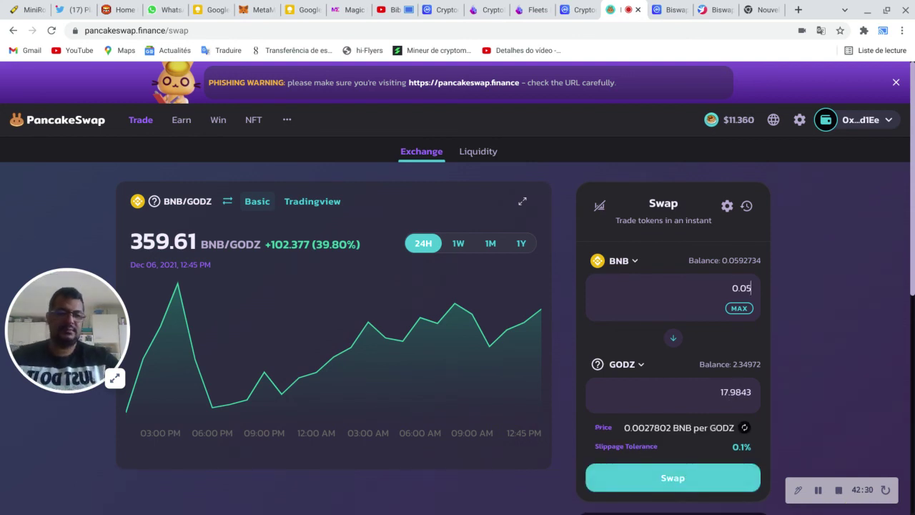
{"action": "scroll", "coordinate": [831, 321], "scroll_direction": "down", "scroll_amount": 1}
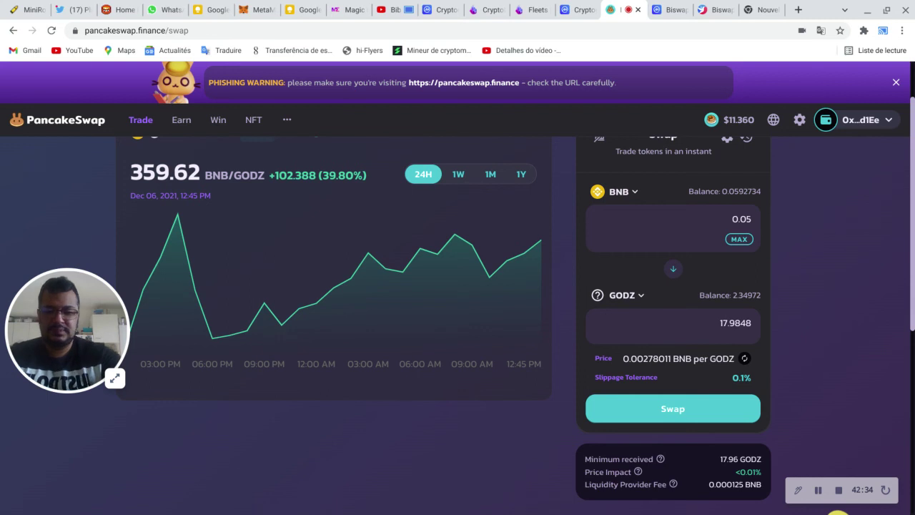
{"action": "key", "text": "ctrl+a"}
{"action": "key", "text": "BackSpace"}
{"action": "type", "text": "0.0"}
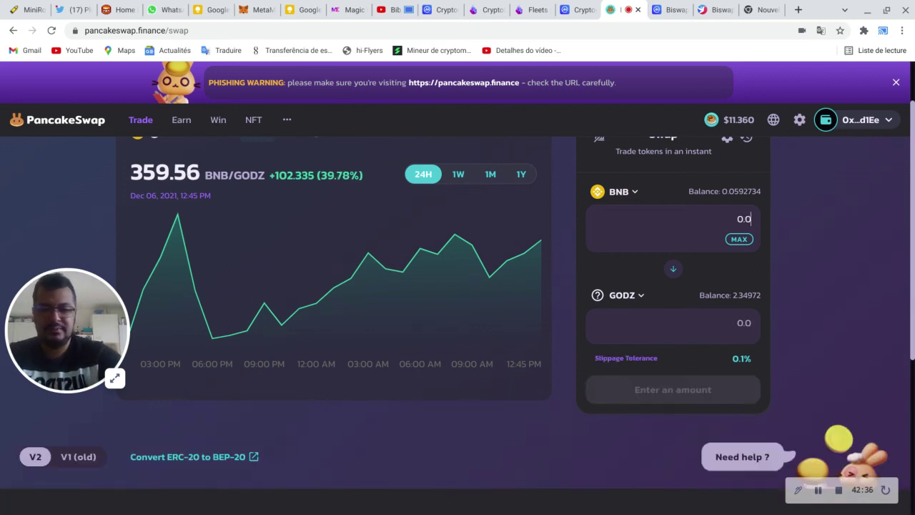
{"action": "type", "text": "45"}
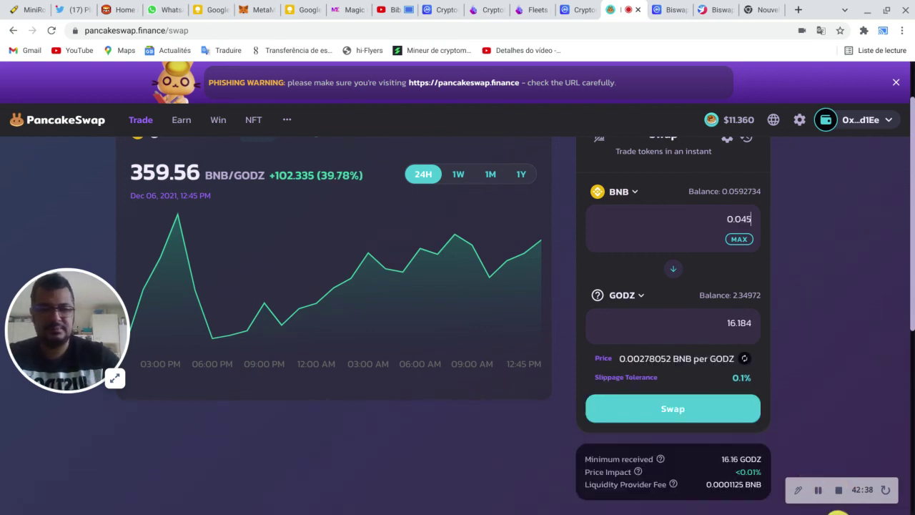
Step: Review and confirm the 0.045 BNB to 16.184 GODZ swap
{"action": "scroll", "coordinate": [832, 337], "scroll_direction": "down", "scroll_amount": 1}
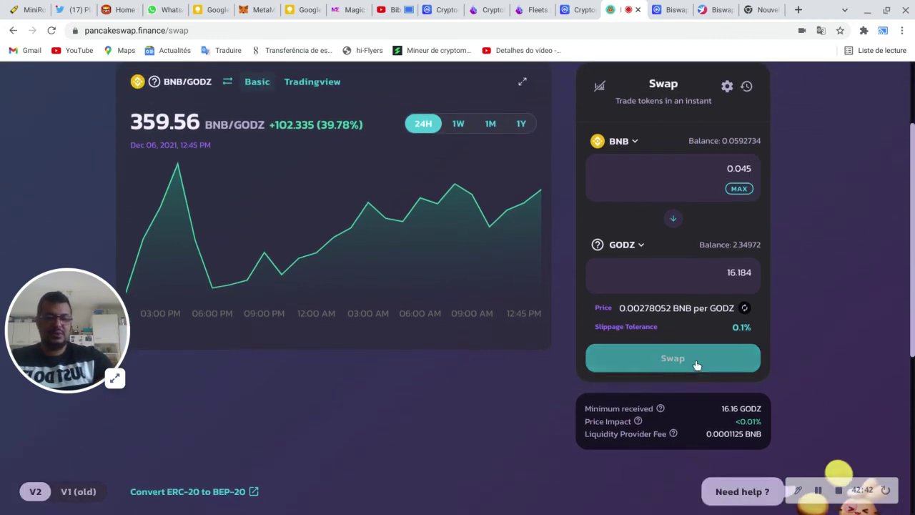
{"action": "left_click", "coordinate": [696, 360]}
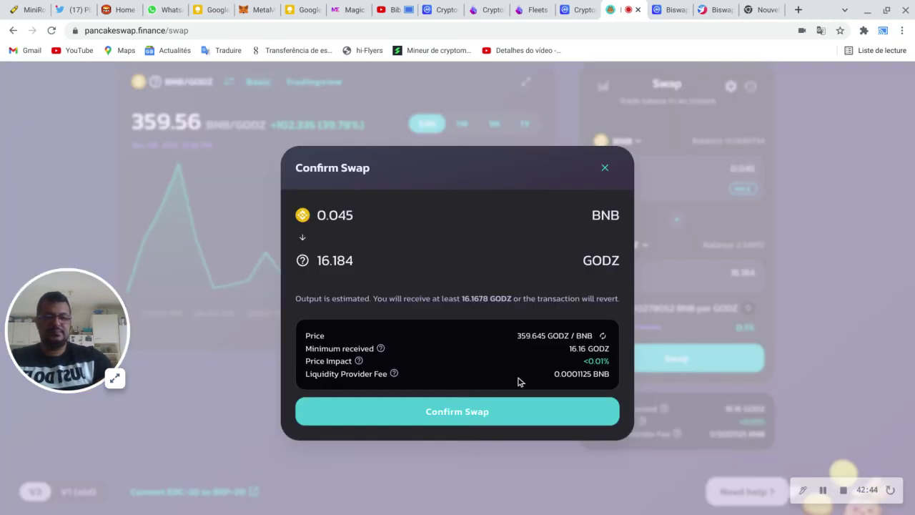
{"action": "left_click", "coordinate": [532, 414]}
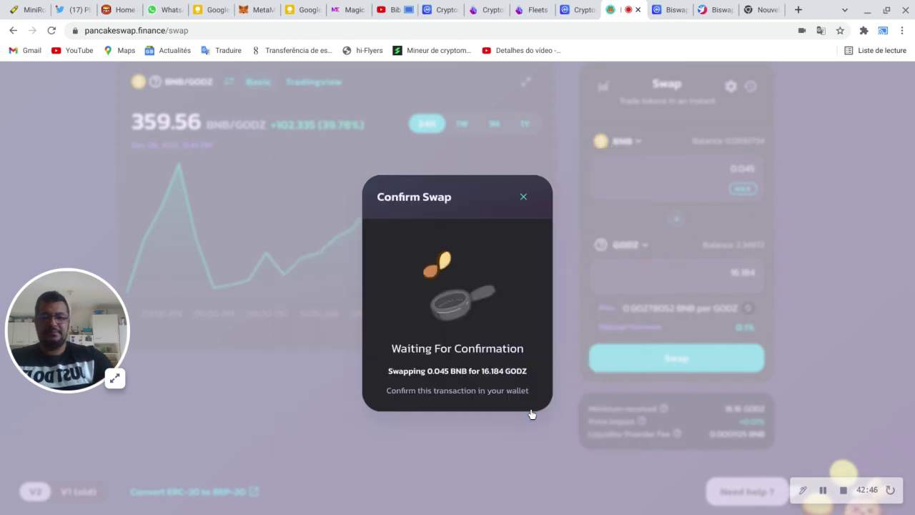
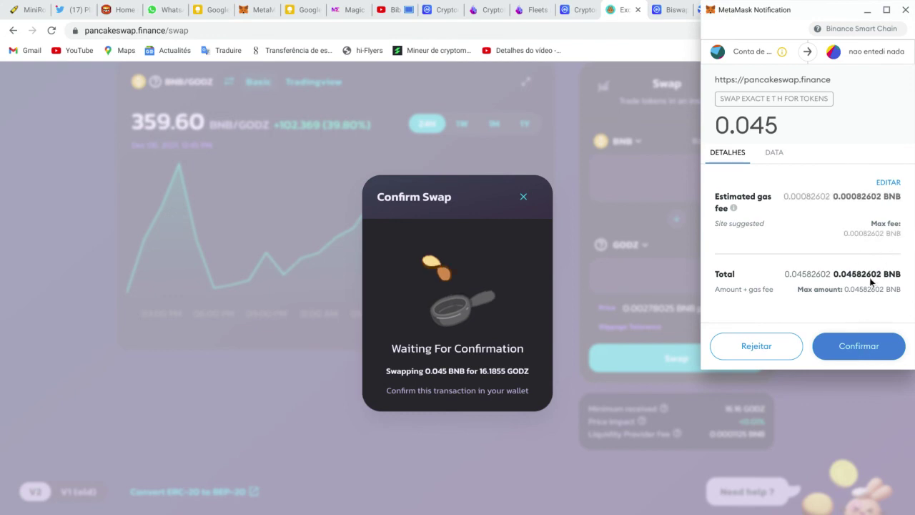
Step: Approve the 0.045 BNB GODZ swap, then switch MetaMask to the account holding 0.0593 BNB
{"action": "left_click", "coordinate": [872, 349]}
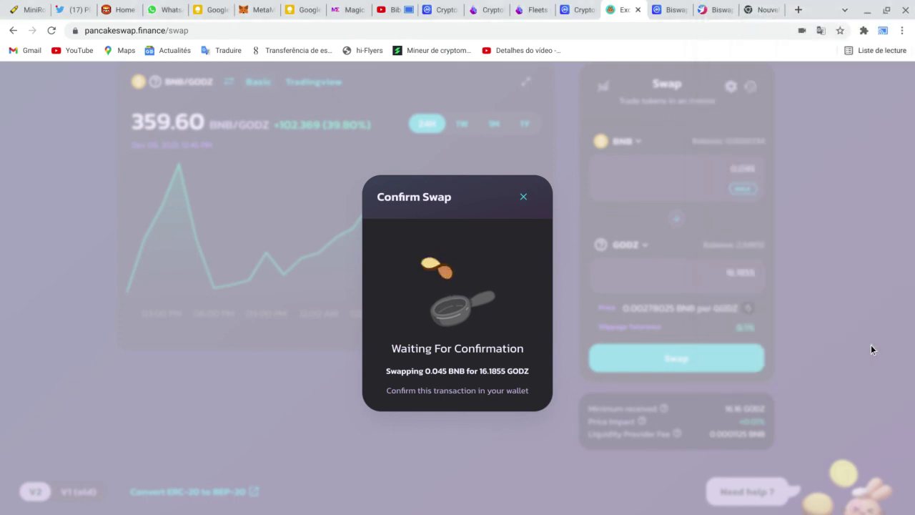
{"action": "left_click", "coordinate": [251, 10]}
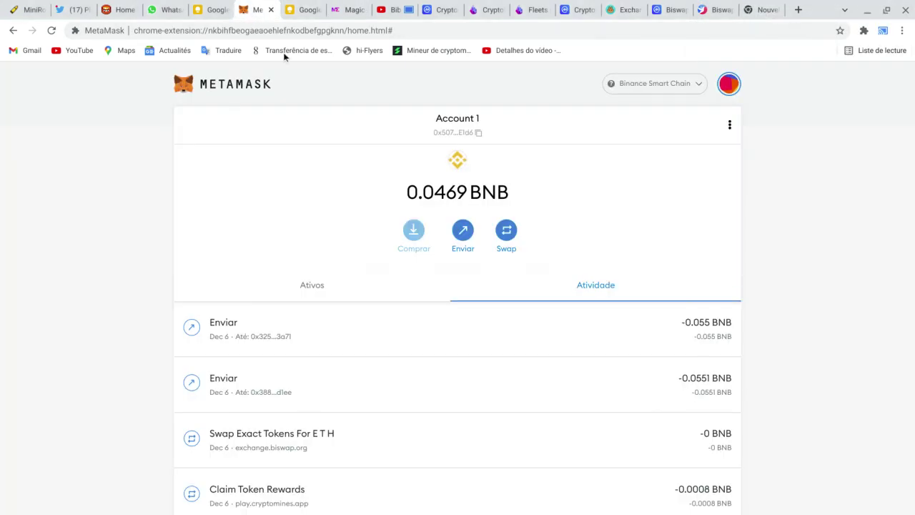
{"action": "left_click", "coordinate": [732, 88]}
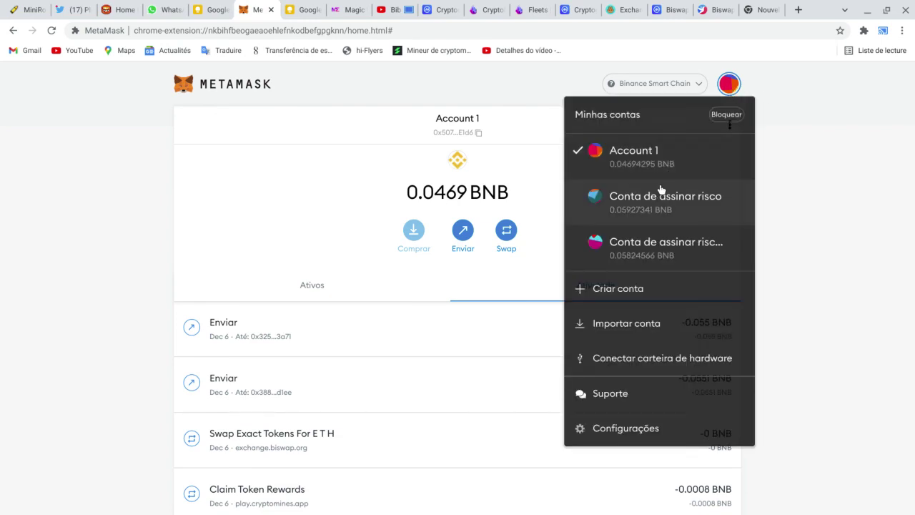
{"action": "left_click", "coordinate": [658, 201]}
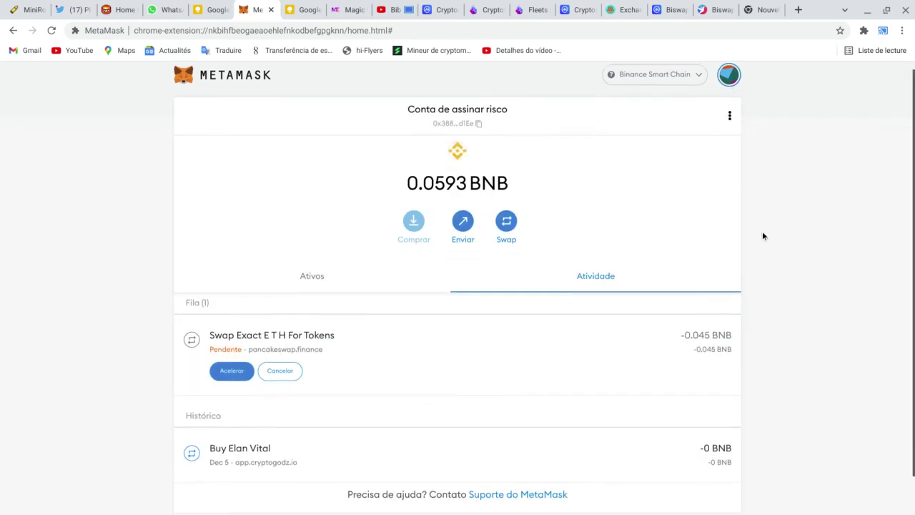
{"action": "scroll", "coordinate": [762, 233], "scroll_direction": "down", "scroll_amount": 1}
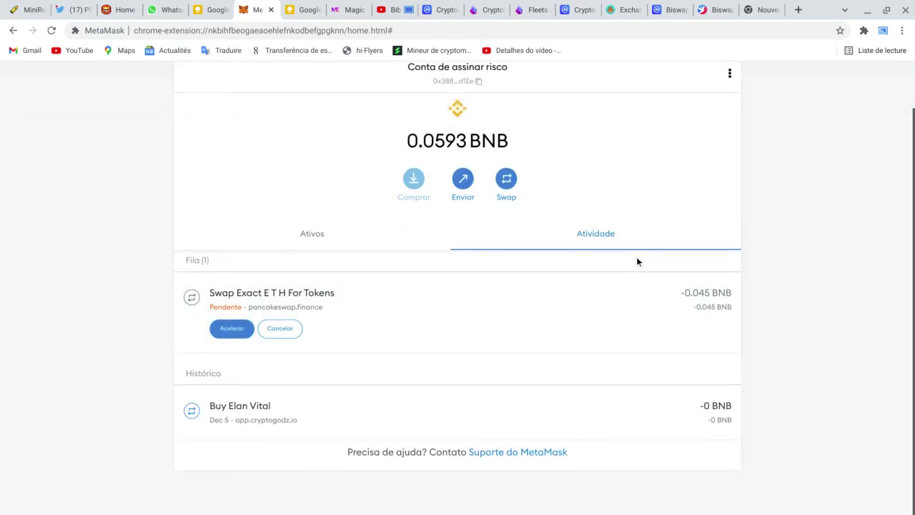
{"action": "scroll", "coordinate": [644, 250], "scroll_direction": "up", "scroll_amount": 1}
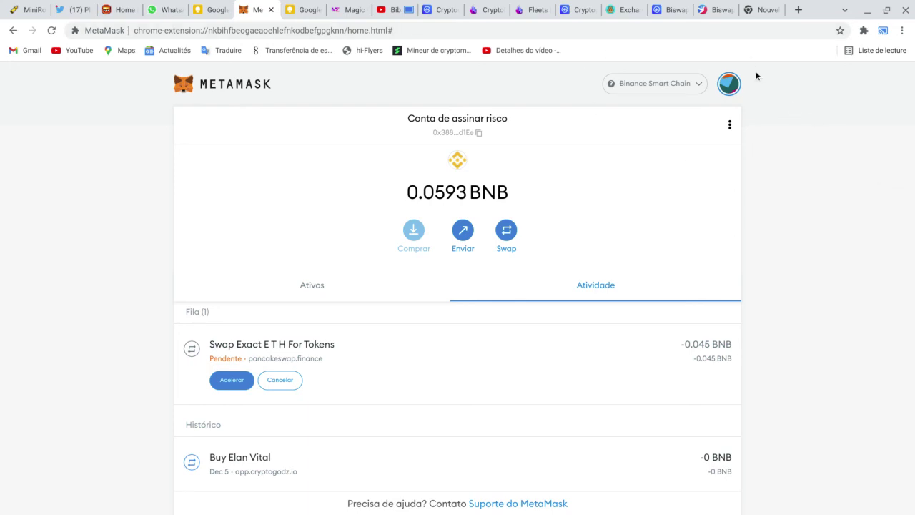
Step: Close the Cryptomines landing and fleets tabs, then return to the MetaMask activity list
{"action": "left_click", "coordinate": [626, 10]}
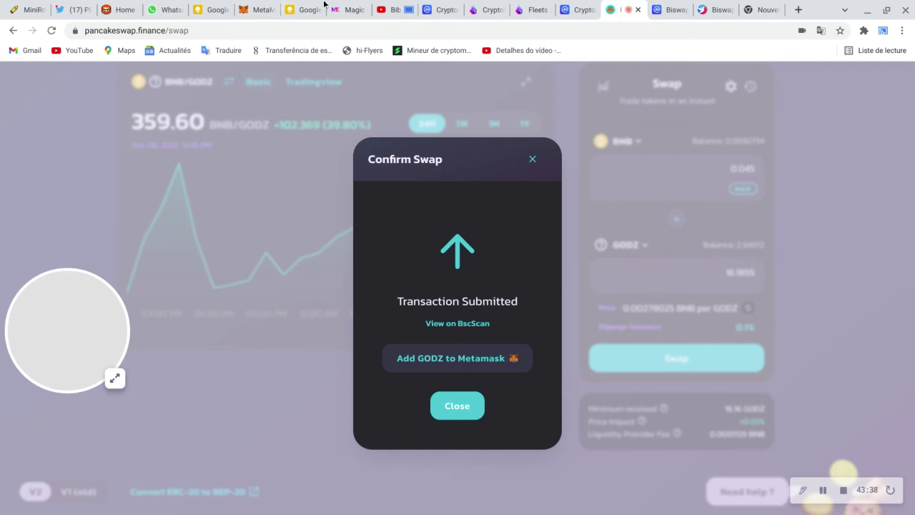
{"action": "left_click", "coordinate": [259, 9]}
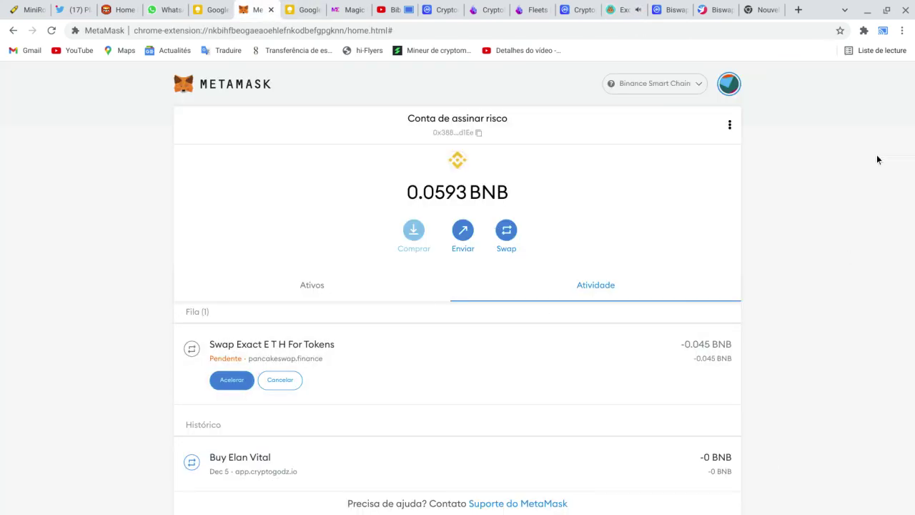
{"action": "left_click", "coordinate": [393, 8]}
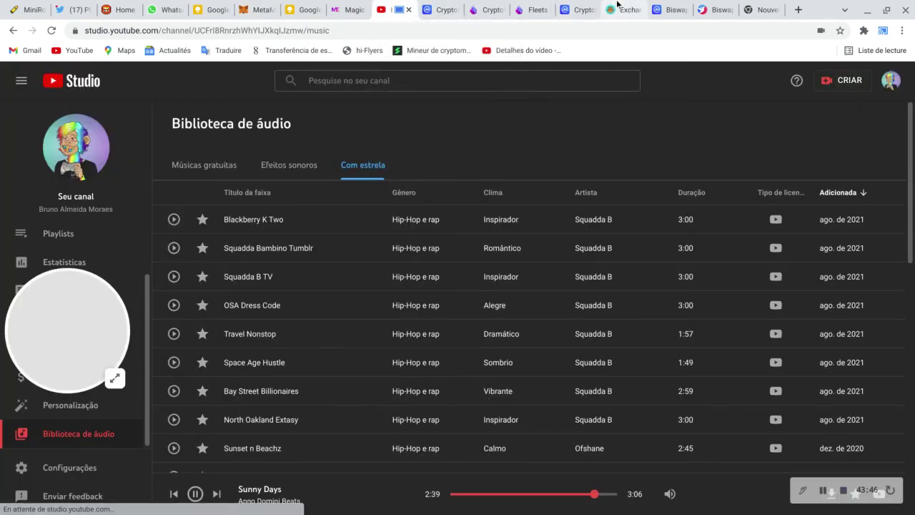
{"action": "left_click", "coordinate": [822, 492]}
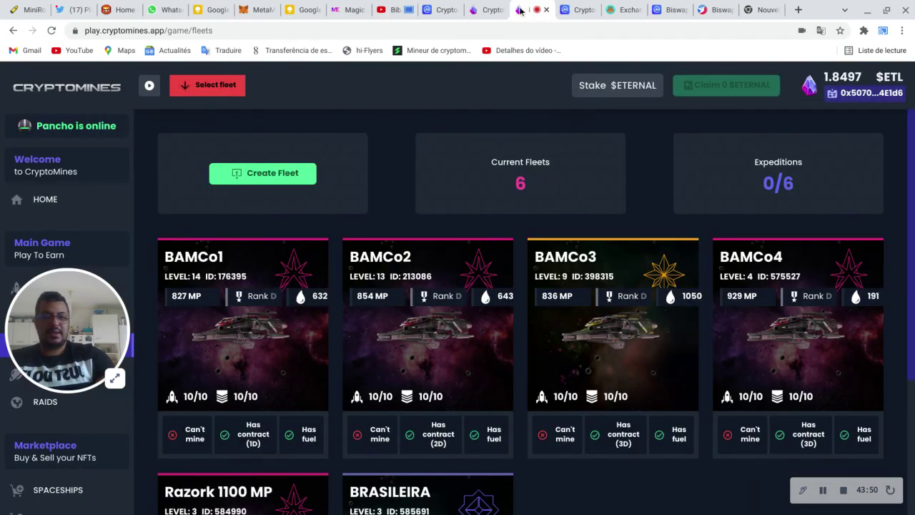
{"action": "left_click", "coordinate": [495, 10]}
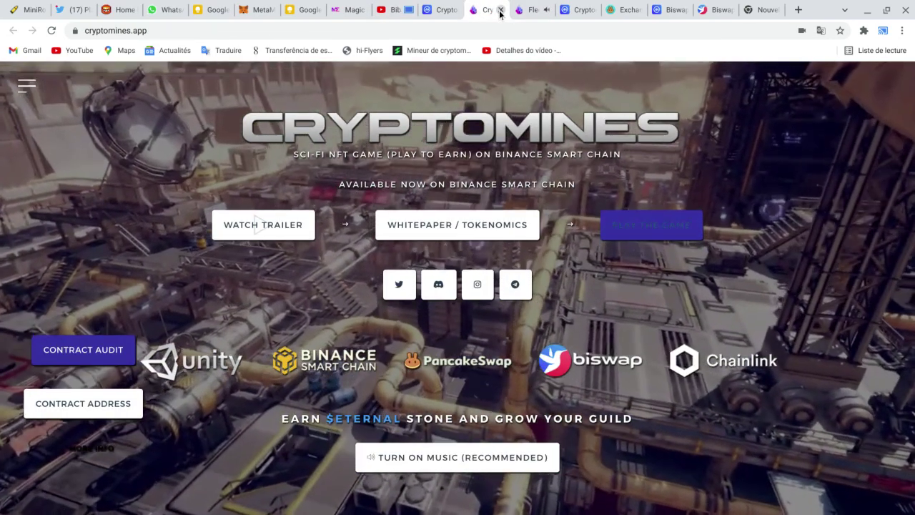
{"action": "left_click", "coordinate": [500, 11]}
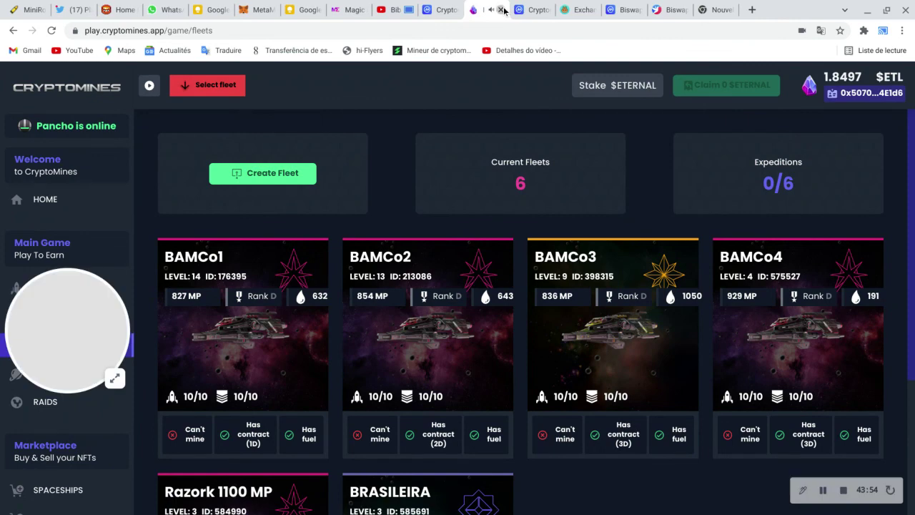
{"action": "left_click", "coordinate": [502, 10]}
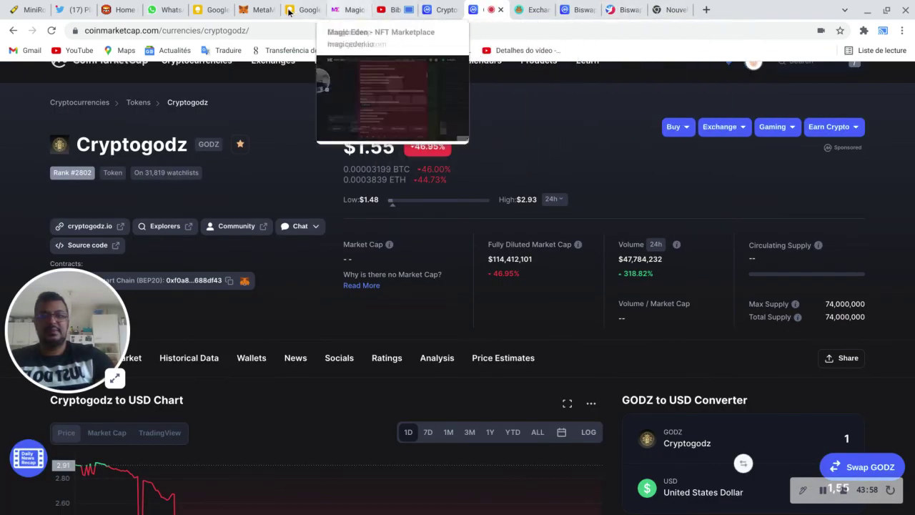
{"action": "left_click", "coordinate": [255, 13]}
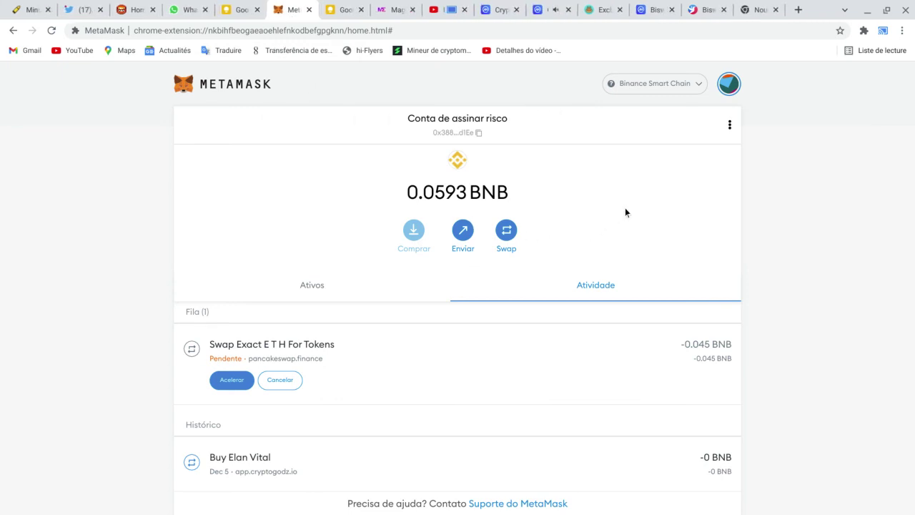
Step: Confirm the 0.045 BNB swap failed in MetaMask and close PancakeSwap's Transaction Submitted dialog
{"action": "left_click", "coordinate": [596, 5]}
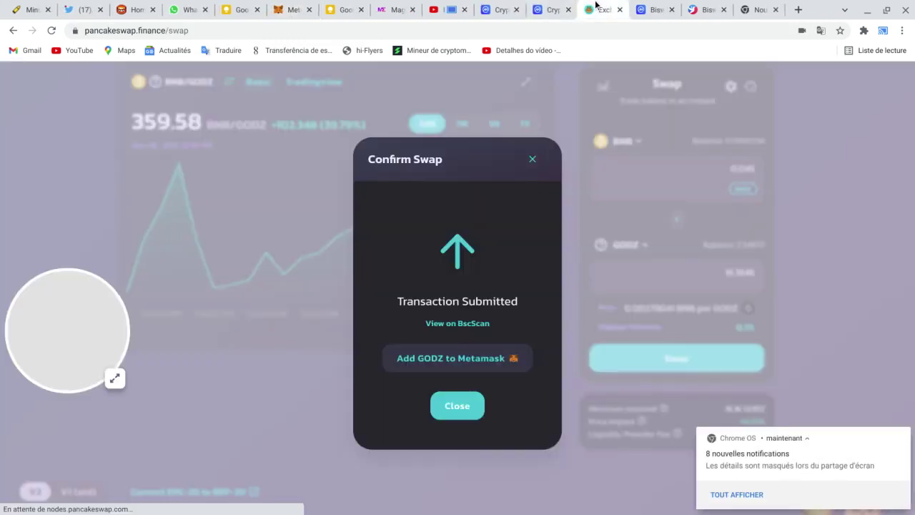
{"action": "left_click", "coordinate": [288, 9]}
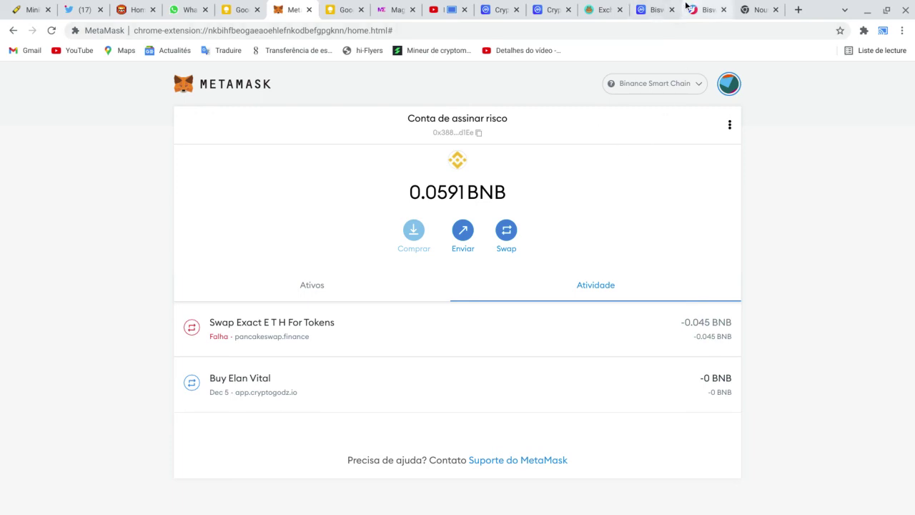
{"action": "left_click", "coordinate": [601, 10]}
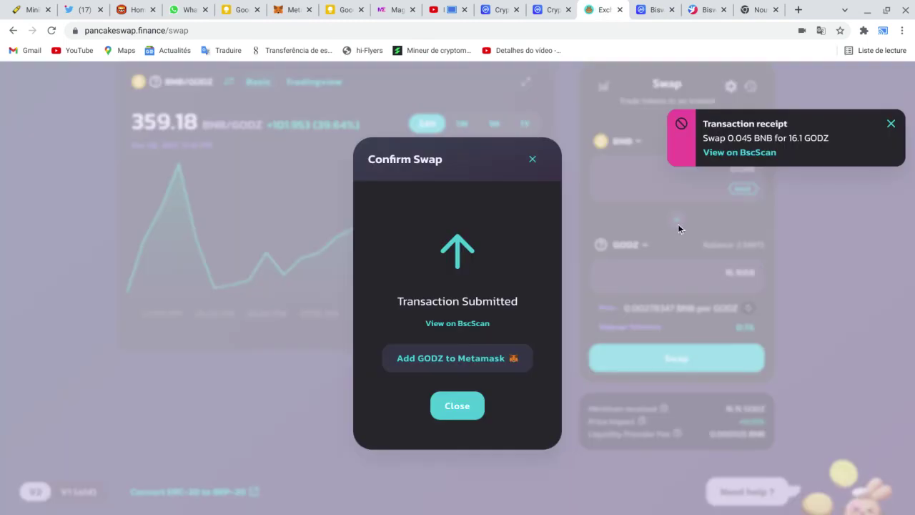
{"action": "left_click", "coordinate": [828, 217]}
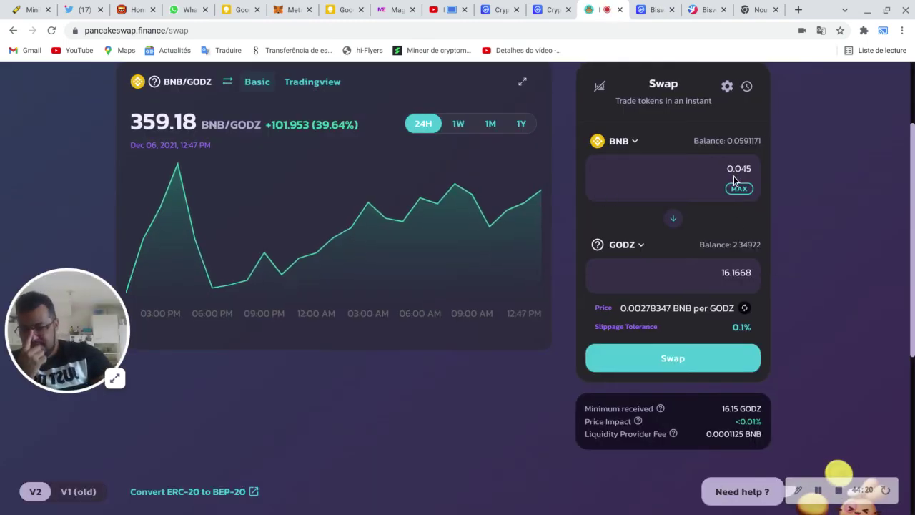
Step: Set slippage tolerance to 1.0% and resubmit the 0.045 BNB to GODZ swap
{"action": "left_click", "coordinate": [727, 86]}
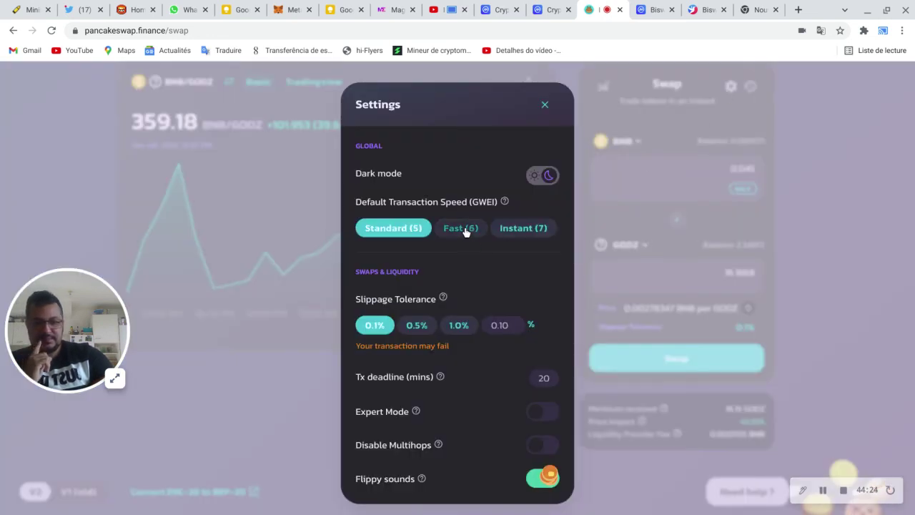
{"action": "left_click", "coordinate": [462, 329]}
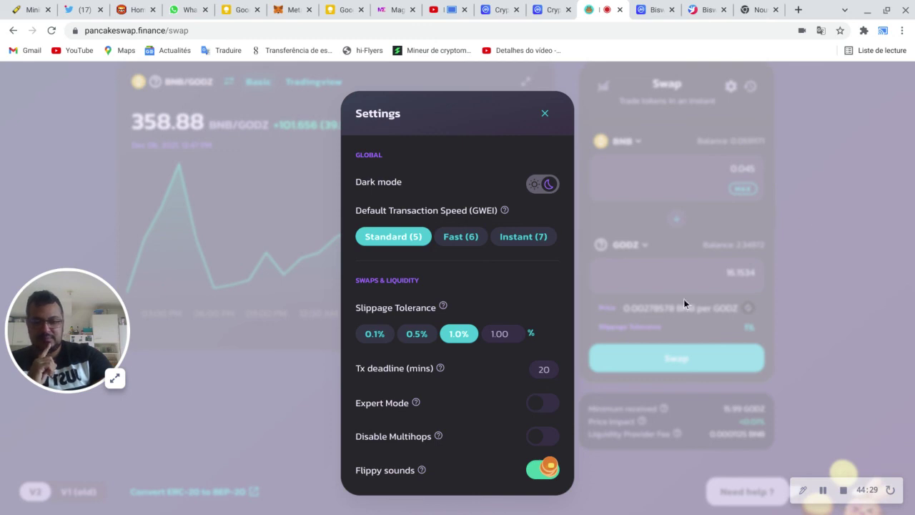
{"action": "left_click", "coordinate": [644, 165]}
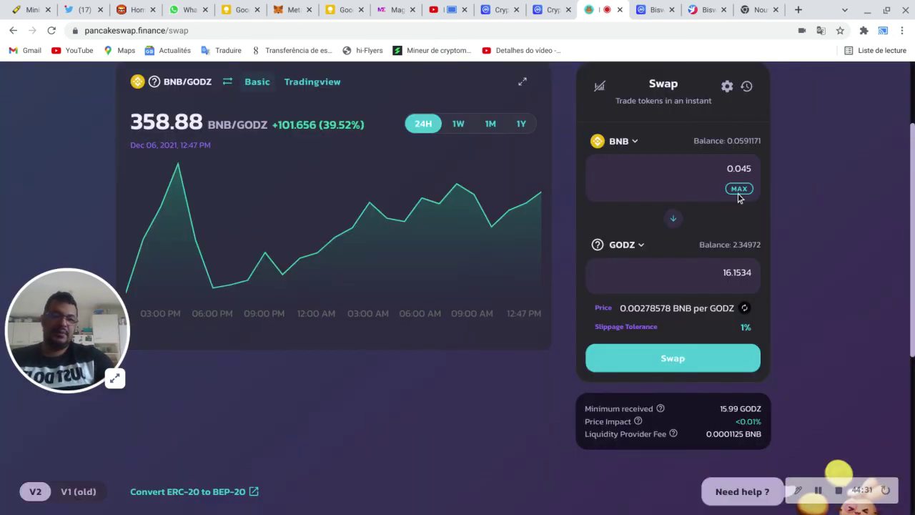
{"action": "left_click", "coordinate": [716, 362]}
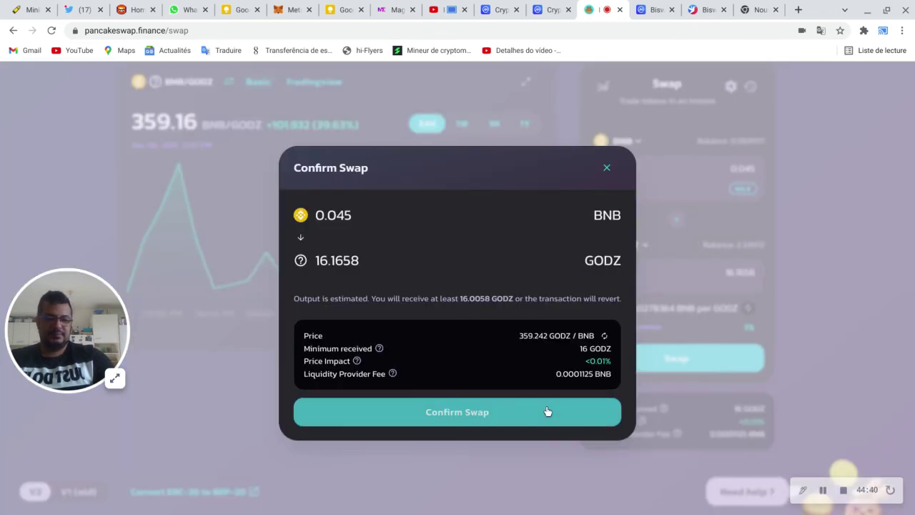
{"action": "left_click", "coordinate": [550, 409]}
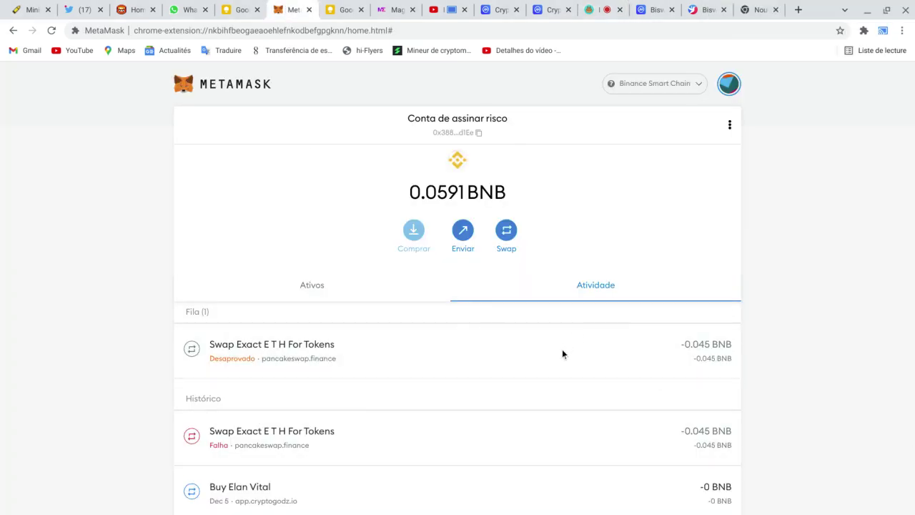
Step: Approve the queued 0.045 BNB GODZ swap in MetaMask and check it is pending
{"action": "left_click", "coordinate": [563, 350]}
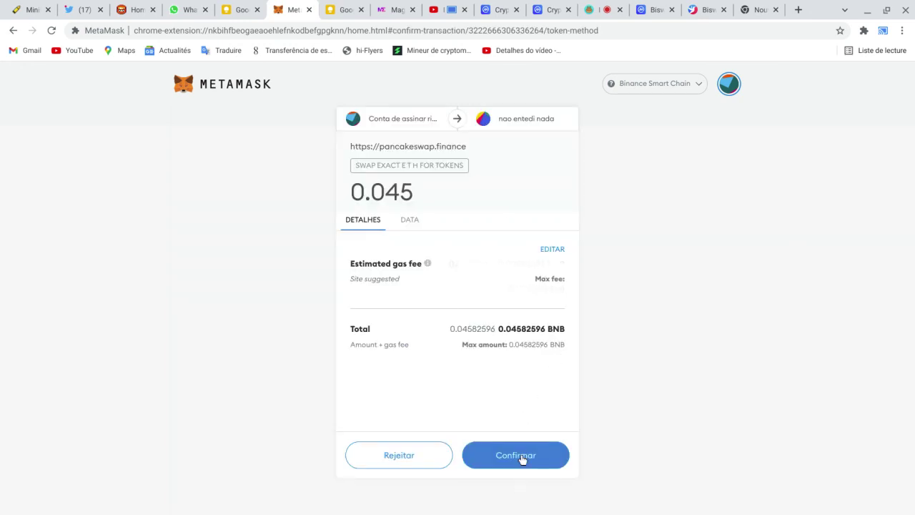
{"action": "left_click", "coordinate": [522, 456]}
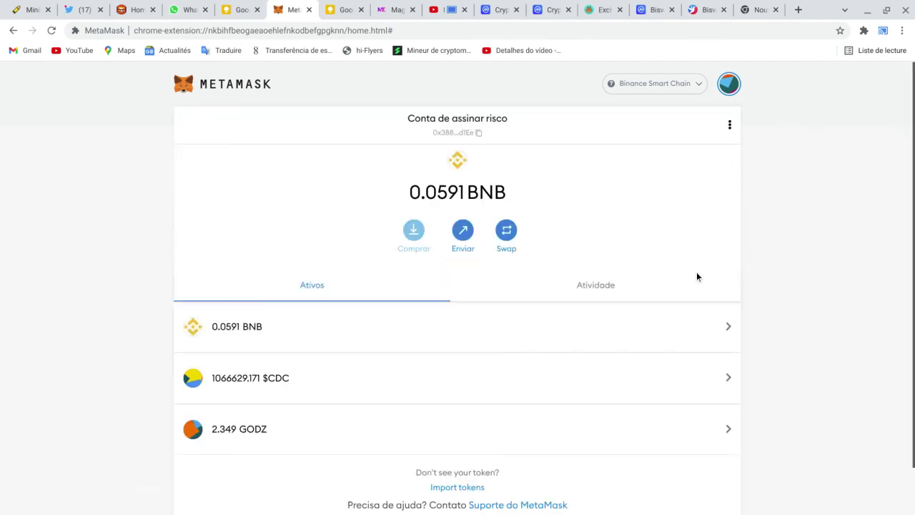
{"action": "left_click", "coordinate": [597, 293]}
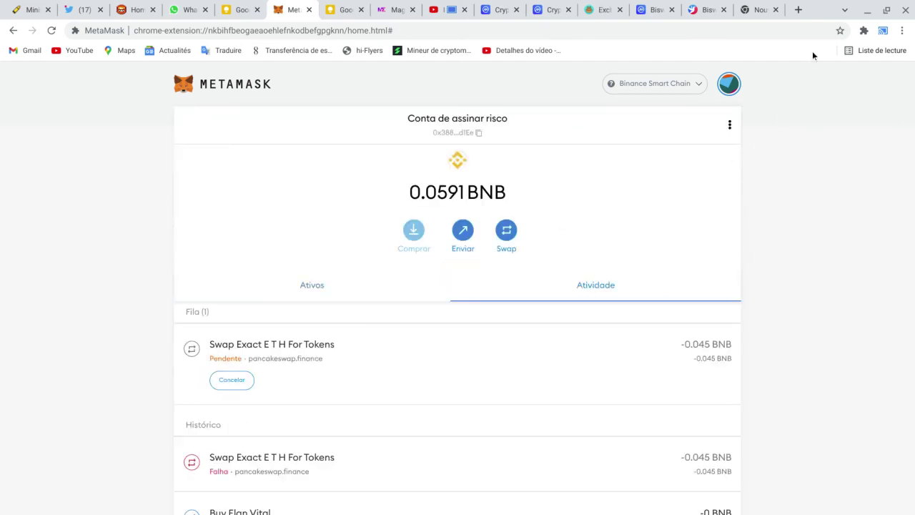
{"action": "left_click", "coordinate": [389, 10]}
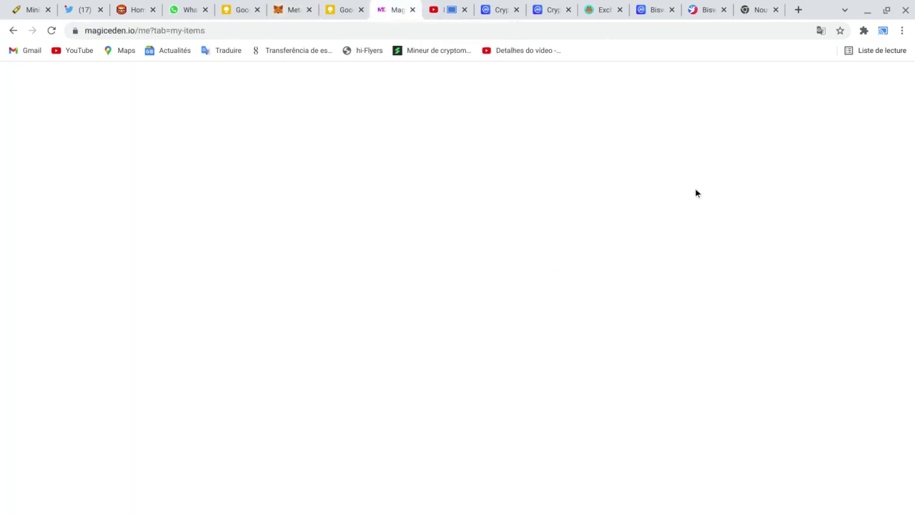
Step: Scroll through the owned NFTs, from Reclaimed Tower #109 down to the unverified Cosmos Dragons and Solamids
{"action": "scroll", "coordinate": [694, 192], "scroll_direction": "down", "scroll_amount": 5}
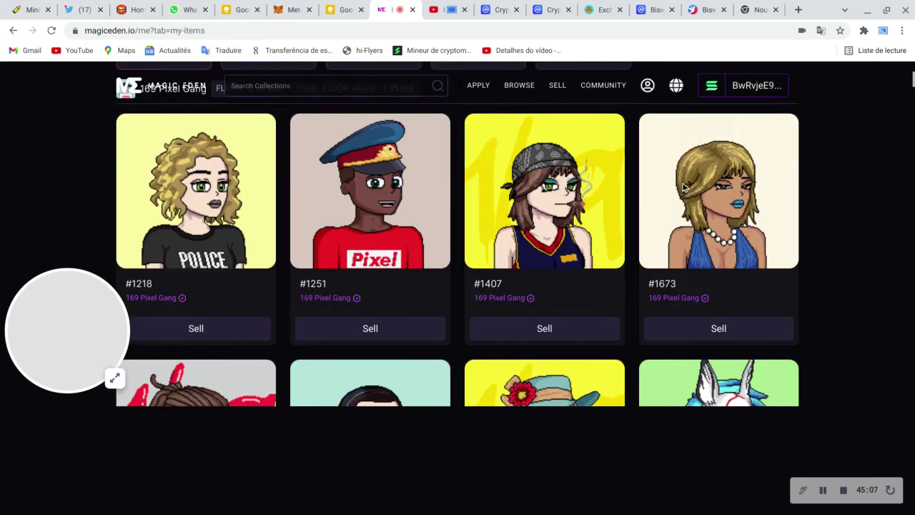
{"action": "scroll", "coordinate": [681, 187], "scroll_direction": "down", "scroll_amount": 10}
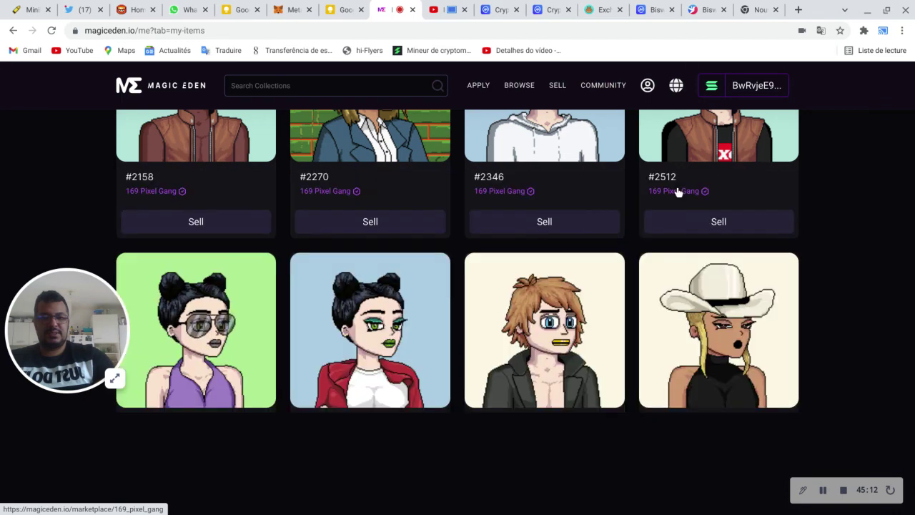
{"action": "scroll", "coordinate": [678, 189], "scroll_direction": "up", "scroll_amount": 10}
{"action": "scroll", "coordinate": [675, 186], "scroll_direction": "down", "scroll_amount": 1}
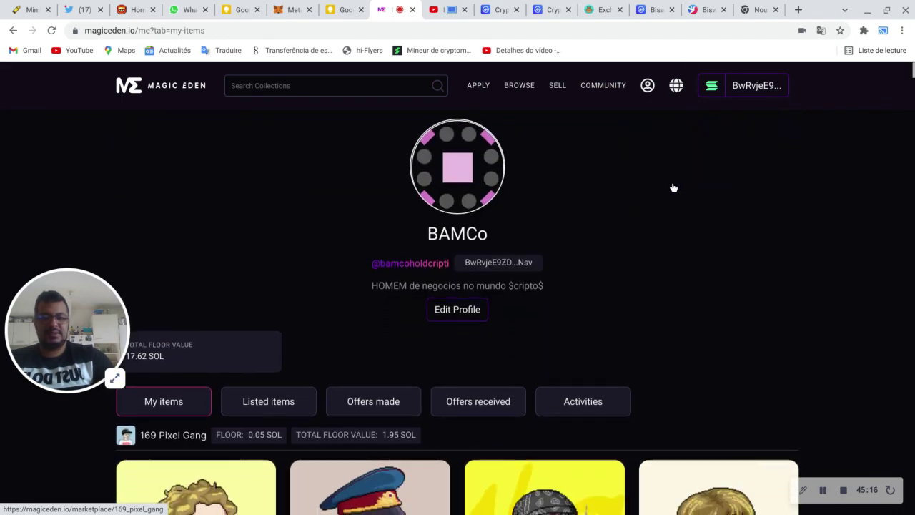
{"action": "left_click_drag", "start_coordinate": [52, 328], "coordinate": [44, 166]}
{"action": "scroll", "coordinate": [403, 219], "scroll_direction": "down", "scroll_amount": 7}
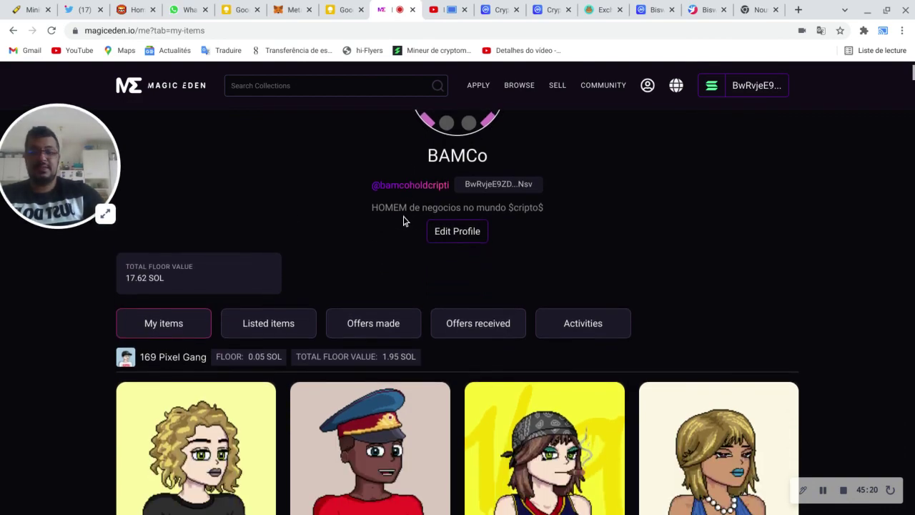
{"action": "scroll", "coordinate": [400, 221], "scroll_direction": "down", "scroll_amount": 15}
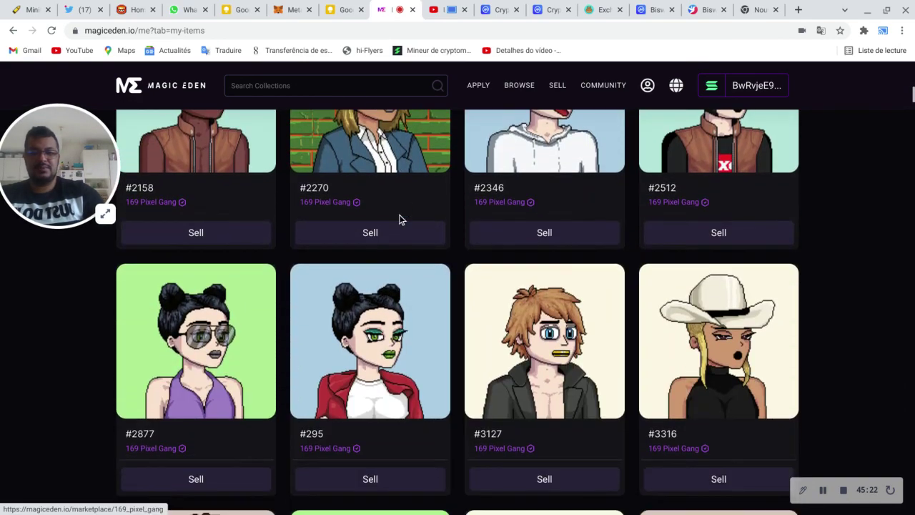
{"action": "scroll", "coordinate": [401, 220], "scroll_direction": "up", "scroll_amount": 3}
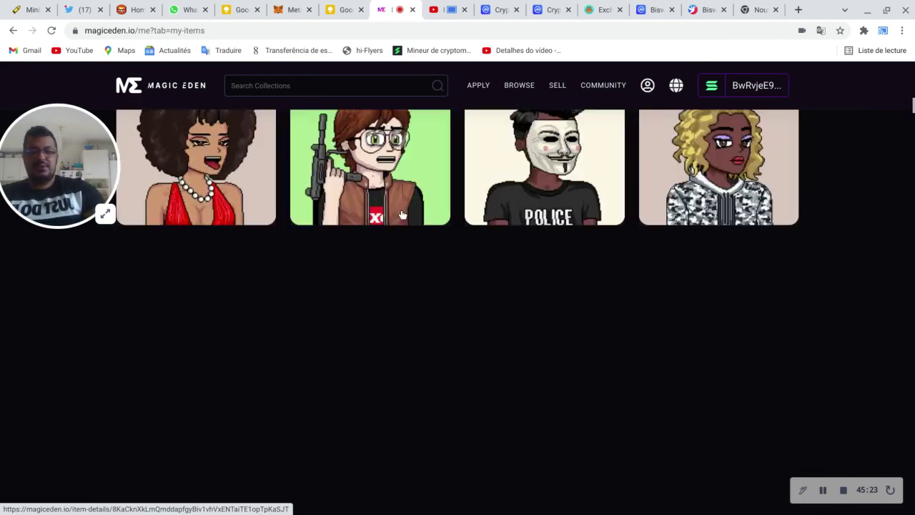
{"action": "scroll", "coordinate": [402, 217], "scroll_direction": "down", "scroll_amount": 5}
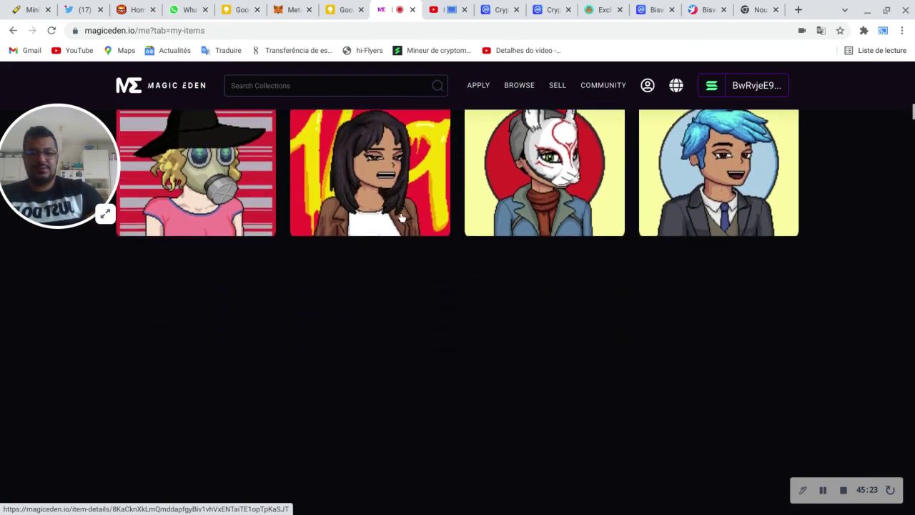
{"action": "scroll", "coordinate": [399, 222], "scroll_direction": "down", "scroll_amount": 5}
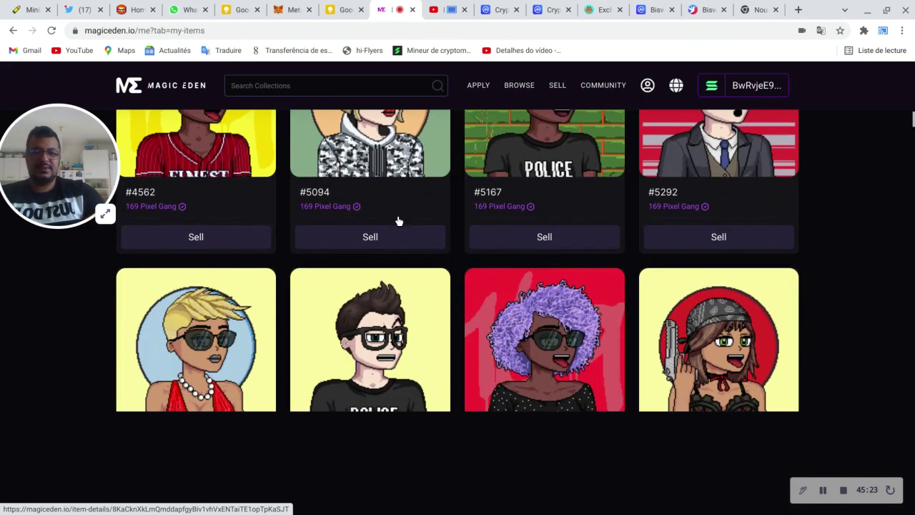
{"action": "scroll", "coordinate": [396, 231], "scroll_direction": "down", "scroll_amount": 10}
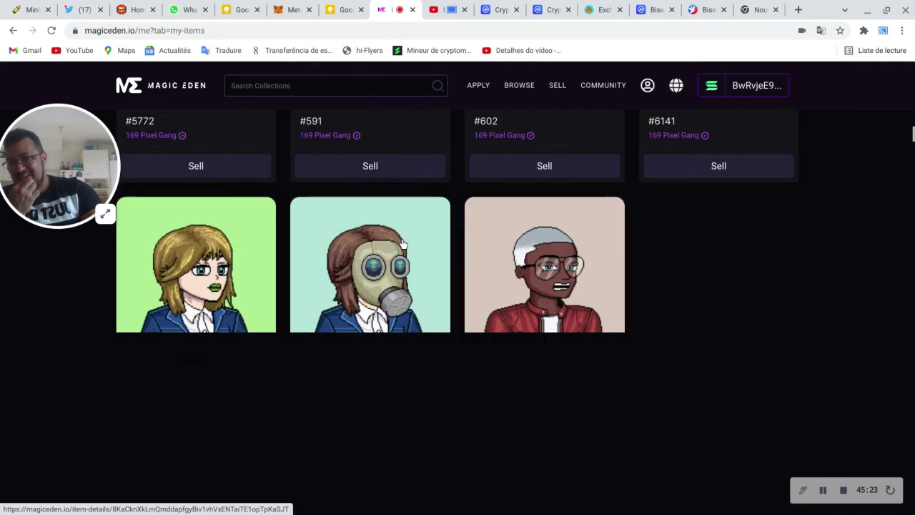
{"action": "scroll", "coordinate": [402, 236], "scroll_direction": "down", "scroll_amount": 6}
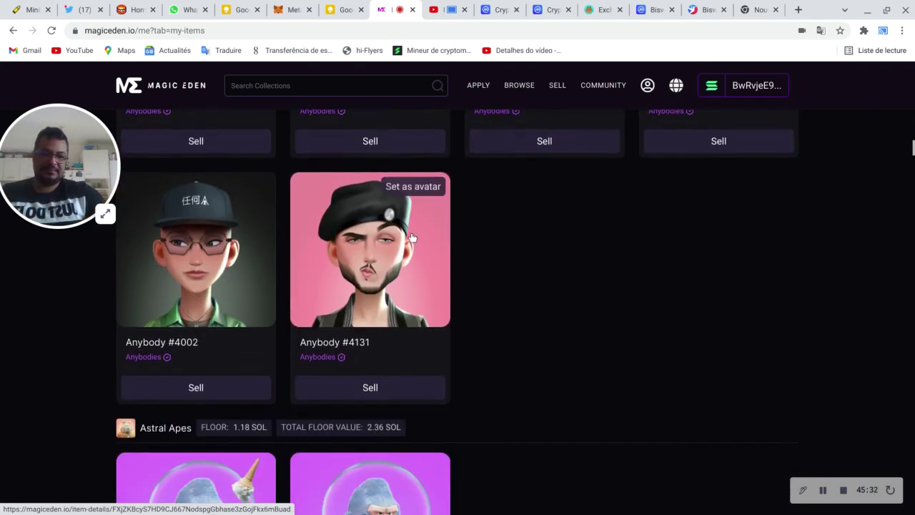
{"action": "scroll", "coordinate": [412, 233], "scroll_direction": "down", "scroll_amount": 9}
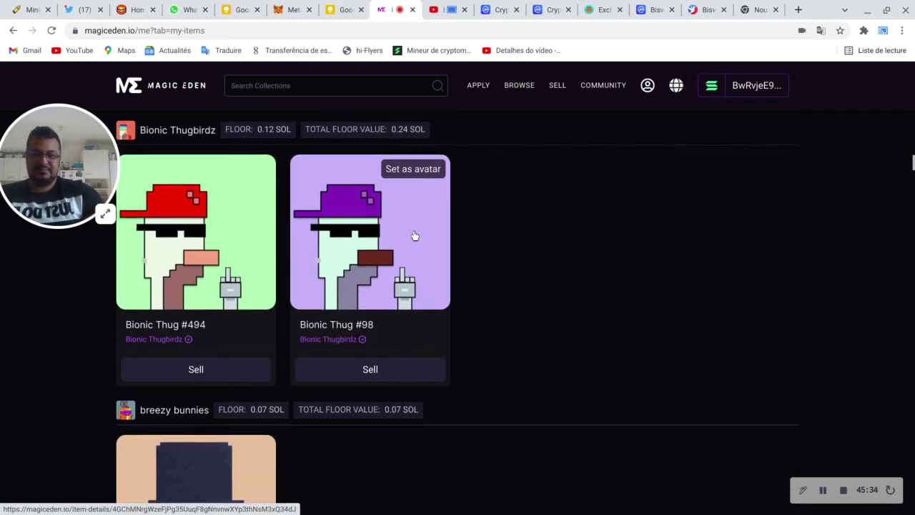
{"action": "scroll", "coordinate": [413, 233], "scroll_direction": "down", "scroll_amount": 5}
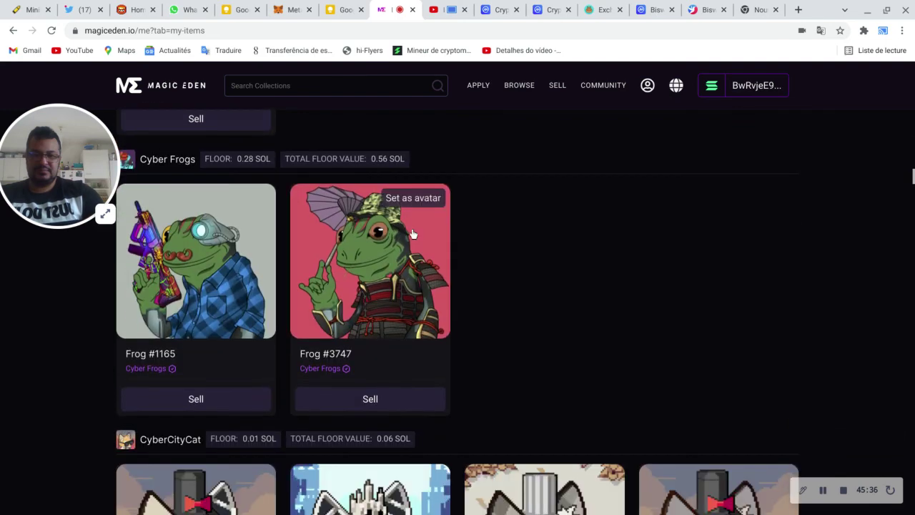
{"action": "scroll", "coordinate": [412, 233], "scroll_direction": "down", "scroll_amount": 6}
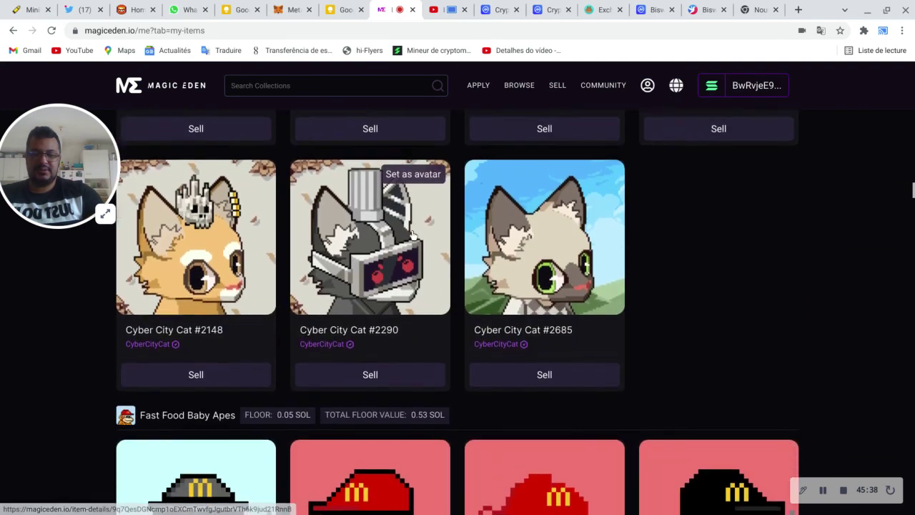
{"action": "scroll", "coordinate": [412, 237], "scroll_direction": "down", "scroll_amount": 12}
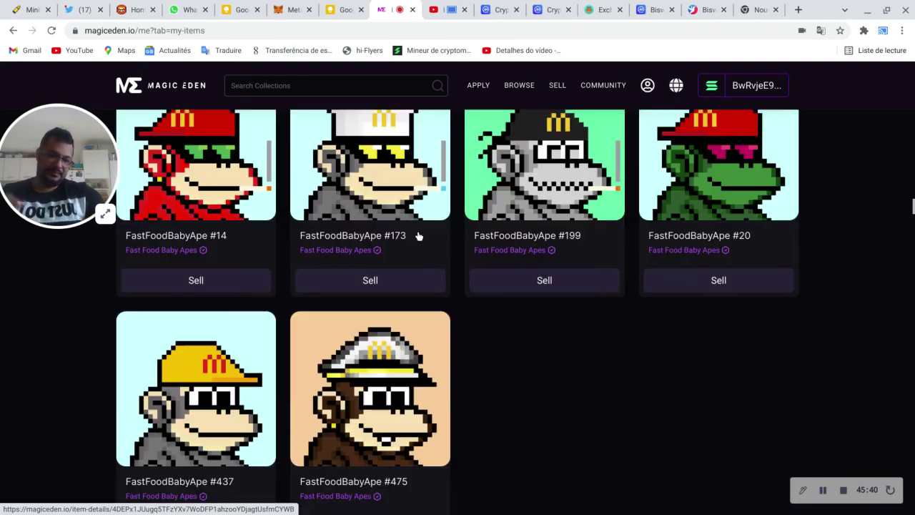
{"action": "scroll", "coordinate": [421, 228], "scroll_direction": "down", "scroll_amount": 8}
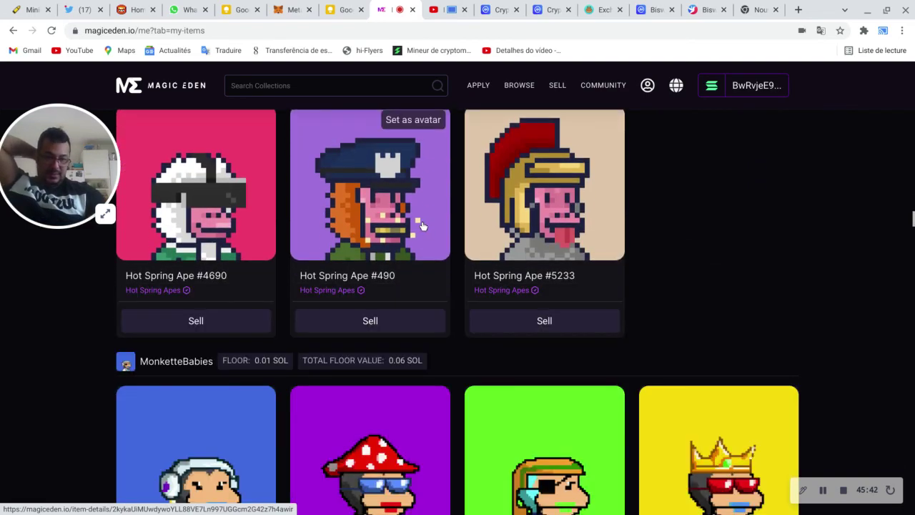
{"action": "scroll", "coordinate": [427, 227], "scroll_direction": "down", "scroll_amount": 10}
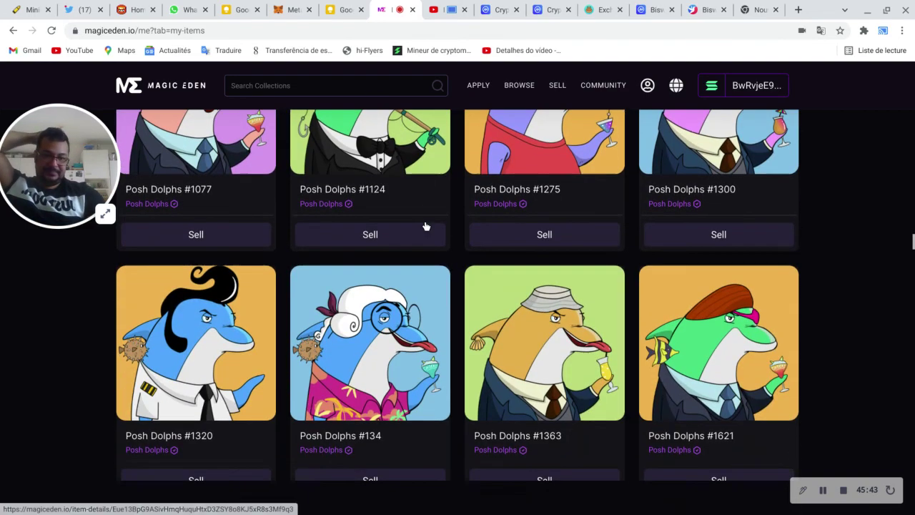
{"action": "scroll", "coordinate": [427, 227], "scroll_direction": "down", "scroll_amount": 10}
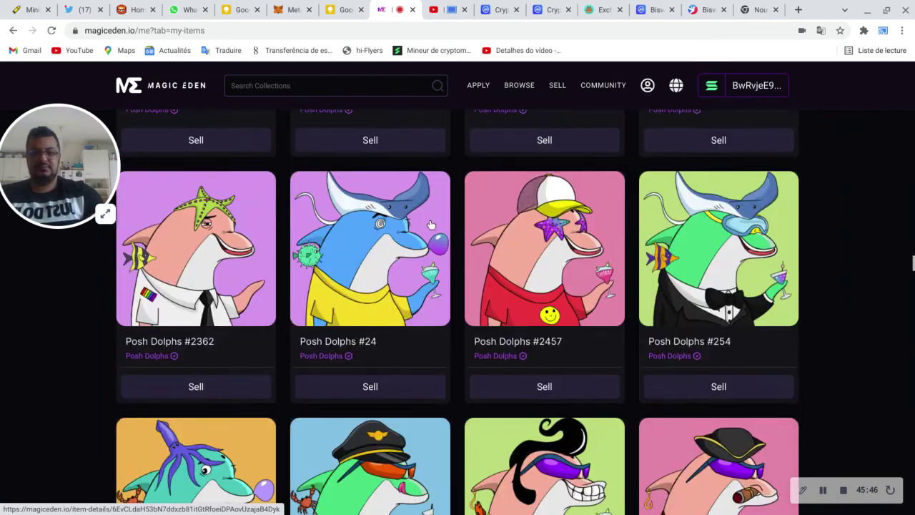
{"action": "scroll", "coordinate": [425, 227], "scroll_direction": "down", "scroll_amount": 10}
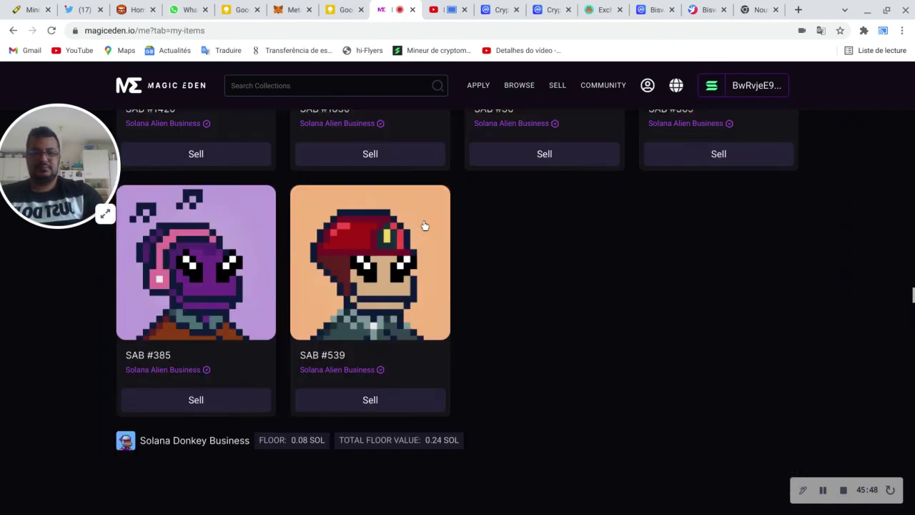
{"action": "scroll", "coordinate": [425, 226], "scroll_direction": "down", "scroll_amount": 10}
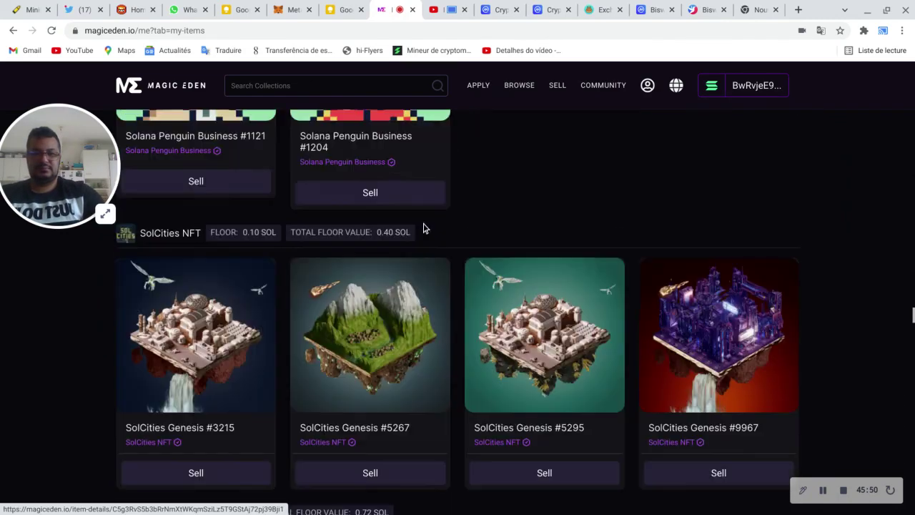
{"action": "scroll", "coordinate": [424, 230], "scroll_direction": "down", "scroll_amount": 2}
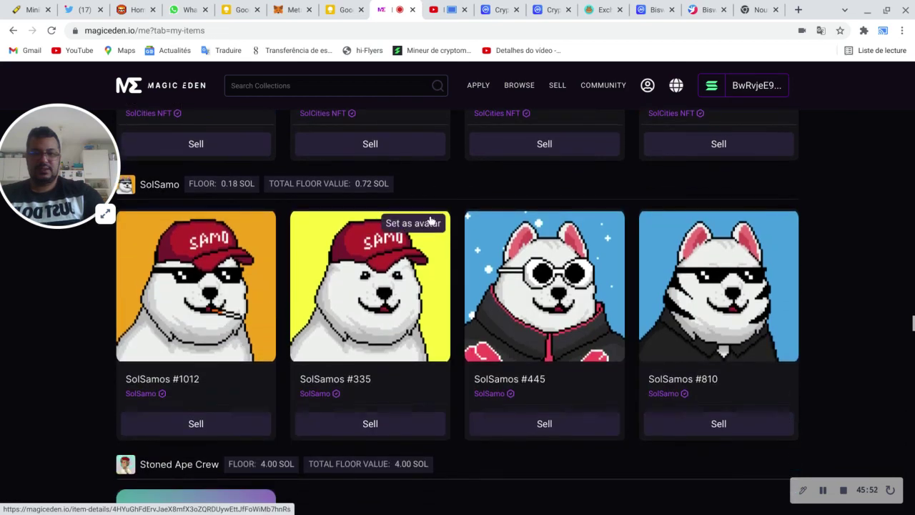
{"action": "scroll", "coordinate": [435, 207], "scroll_direction": "up", "scroll_amount": 1}
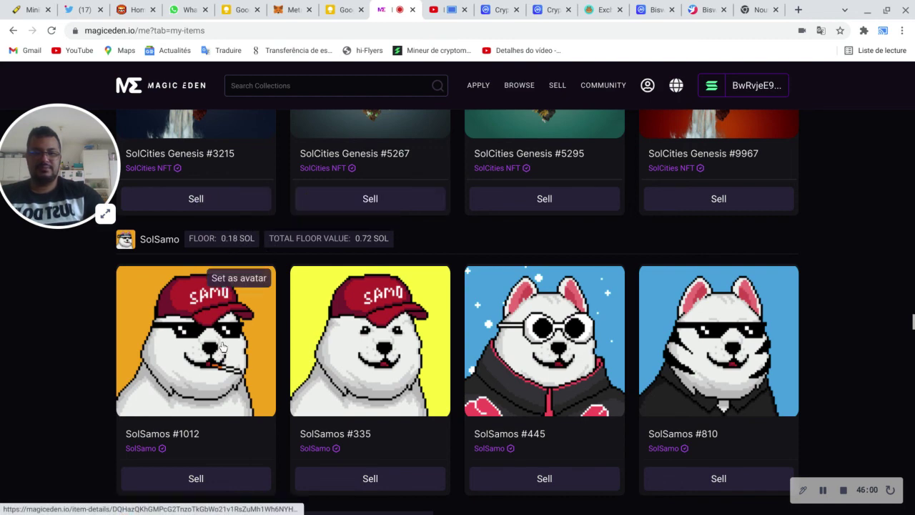
{"action": "scroll", "coordinate": [173, 364], "scroll_direction": "down", "scroll_amount": 8}
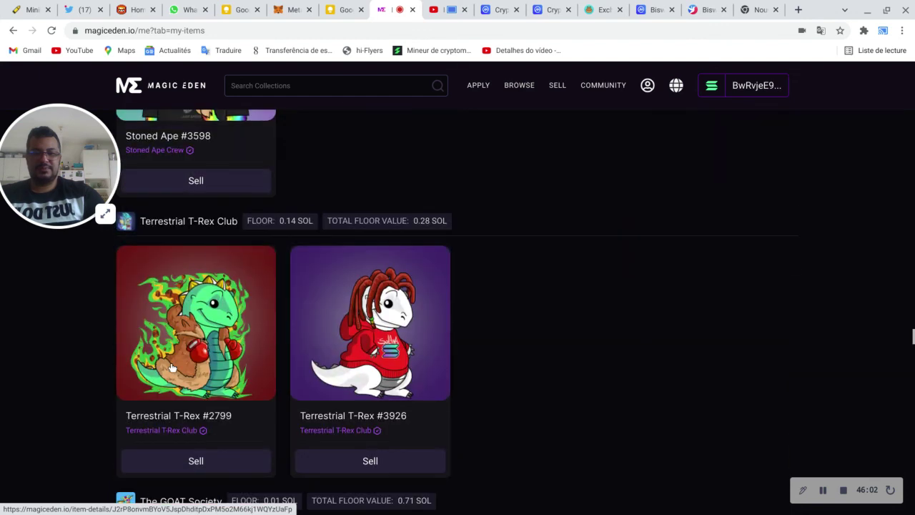
{"action": "scroll", "coordinate": [174, 364], "scroll_direction": "up", "scroll_amount": 4}
{"action": "scroll", "coordinate": [172, 365], "scroll_direction": "up", "scroll_amount": 1}
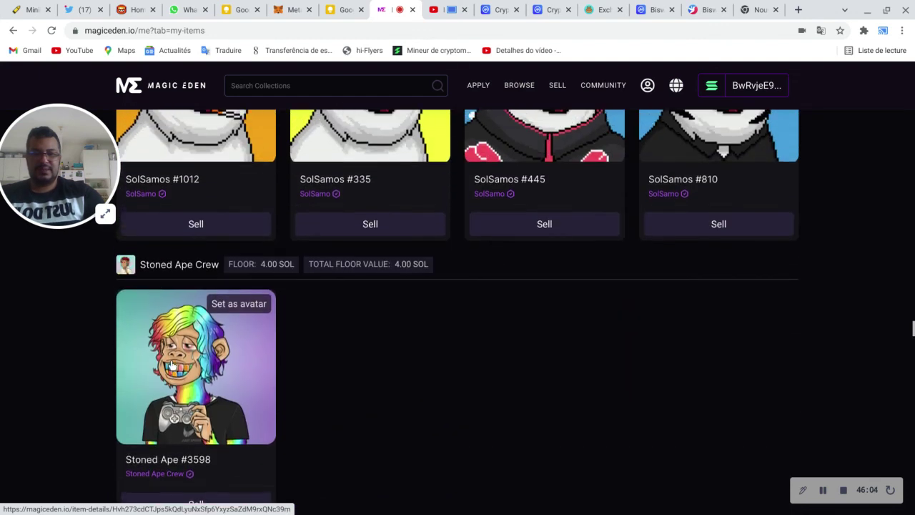
{"action": "scroll", "coordinate": [274, 360], "scroll_direction": "down", "scroll_amount": 6}
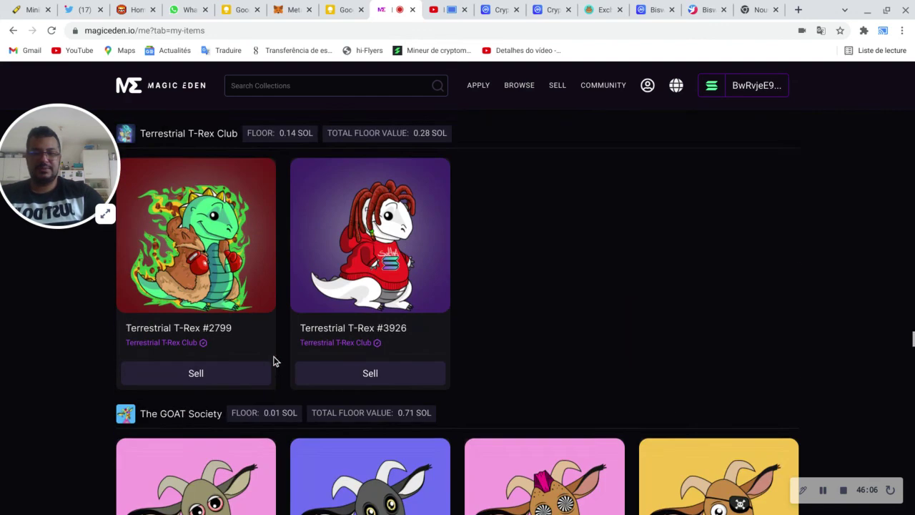
{"action": "scroll", "coordinate": [278, 341], "scroll_direction": "up", "scroll_amount": 4}
{"action": "scroll", "coordinate": [277, 340], "scroll_direction": "down", "scroll_amount": 10}
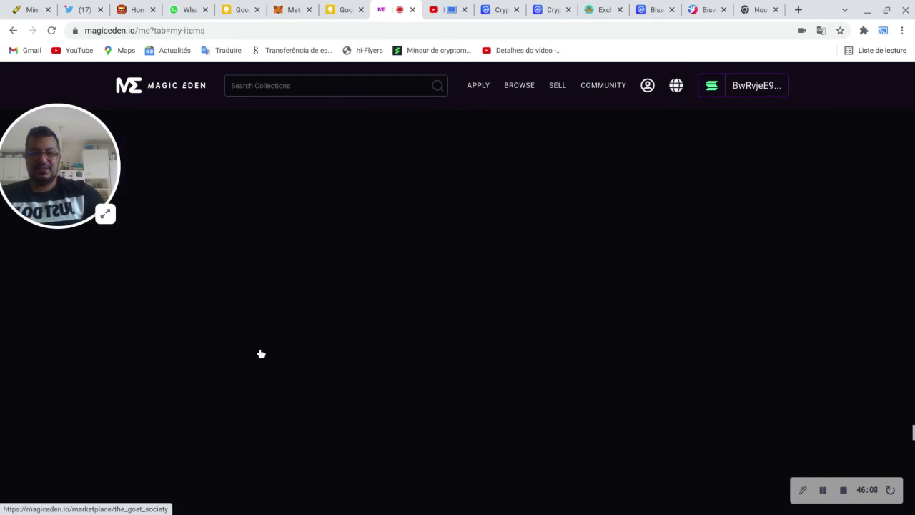
{"action": "scroll", "coordinate": [259, 351], "scroll_direction": "down", "scroll_amount": 6}
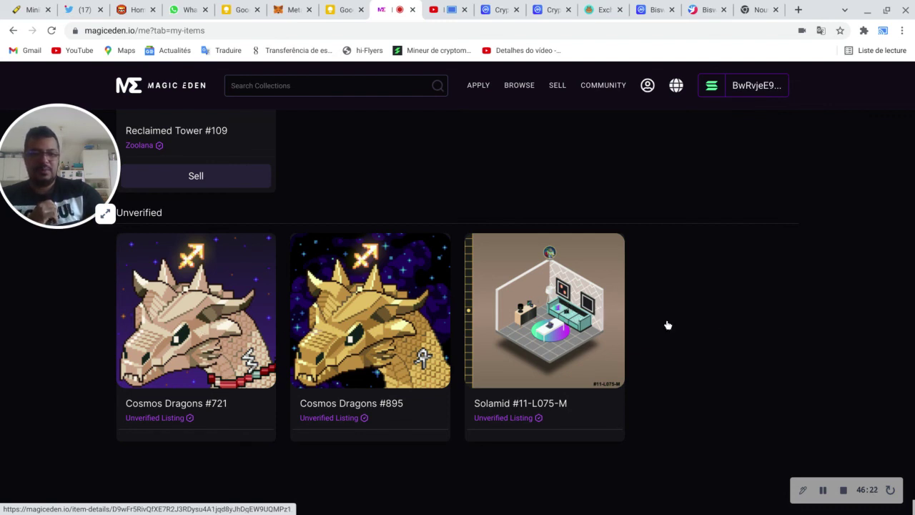
{"action": "scroll", "coordinate": [633, 334], "scroll_direction": "up", "scroll_amount": 2}
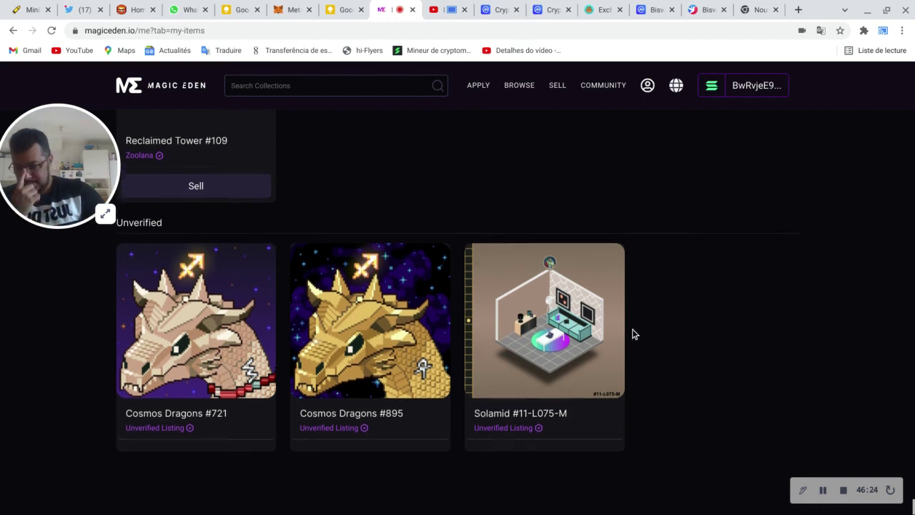
{"action": "scroll", "coordinate": [619, 332], "scroll_direction": "up", "scroll_amount": 1}
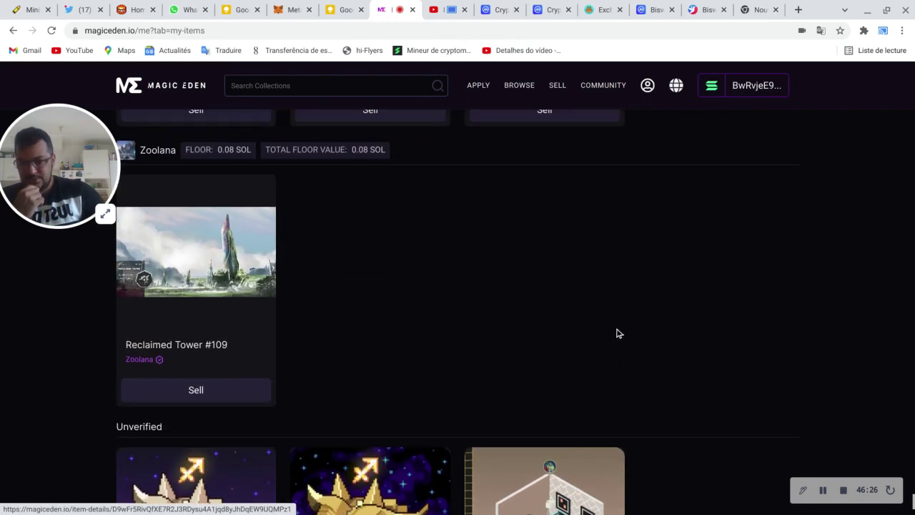
{"action": "scroll", "coordinate": [616, 336], "scroll_direction": "down", "scroll_amount": 3}
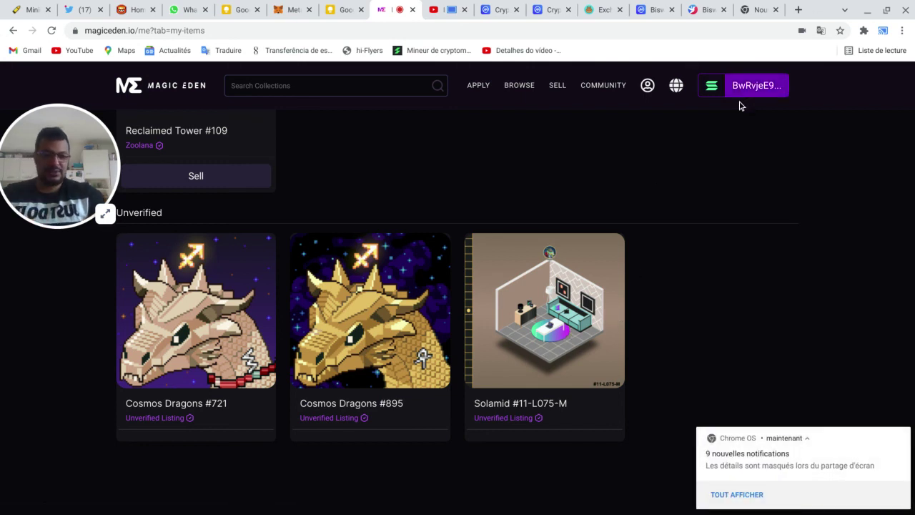
Step: Check the MetaMask token balances, now showing 18.556 GODZ
{"action": "left_click", "coordinate": [296, 10]}
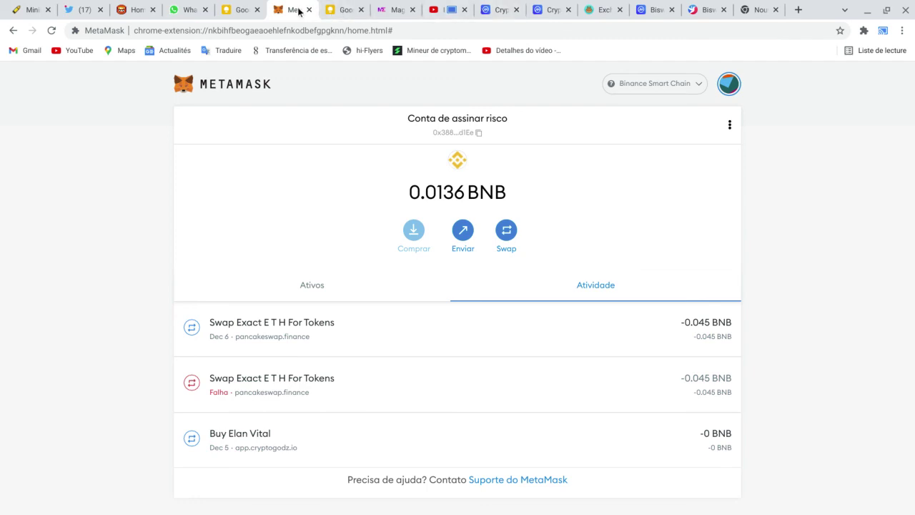
{"action": "scroll", "coordinate": [371, 222], "scroll_direction": "down", "scroll_amount": 1}
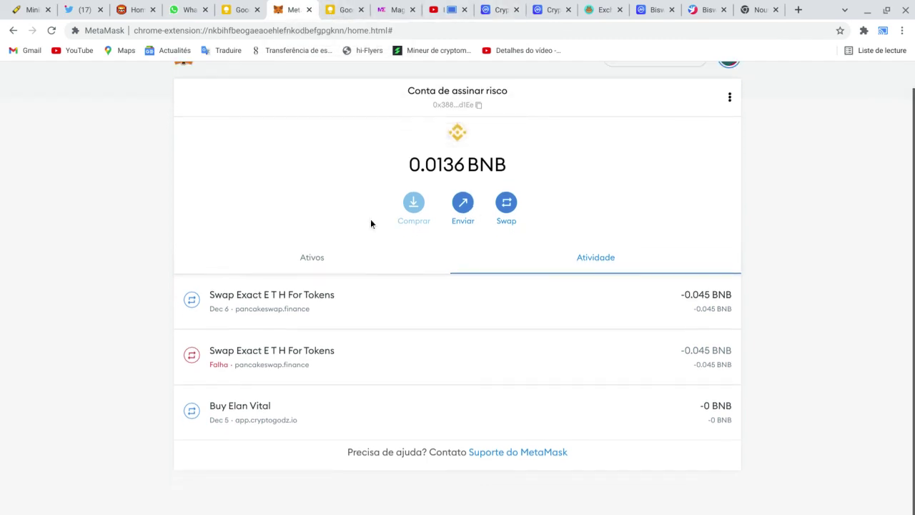
{"action": "left_click", "coordinate": [308, 258]}
{"action": "scroll", "coordinate": [466, 229], "scroll_direction": "down", "scroll_amount": 1}
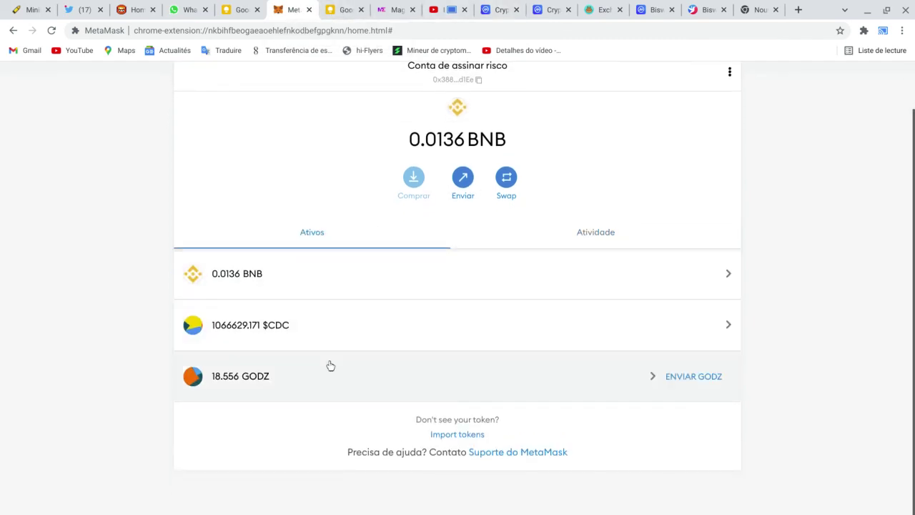
{"action": "scroll", "coordinate": [704, 179], "scroll_direction": "up", "scroll_amount": 2}
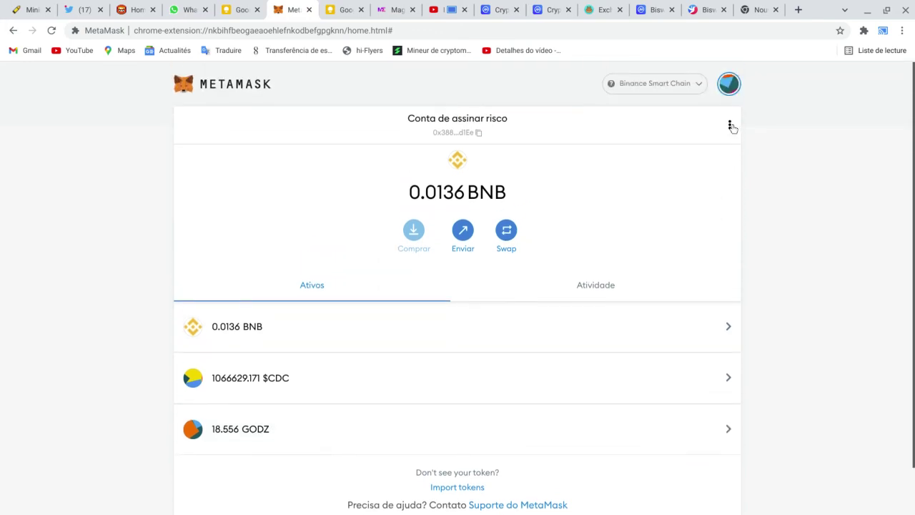
Step: Disconnect pancakeswap.finance from the account's connected sites
{"action": "left_click", "coordinate": [730, 125]}
{"action": "left_click", "coordinate": [708, 212]}
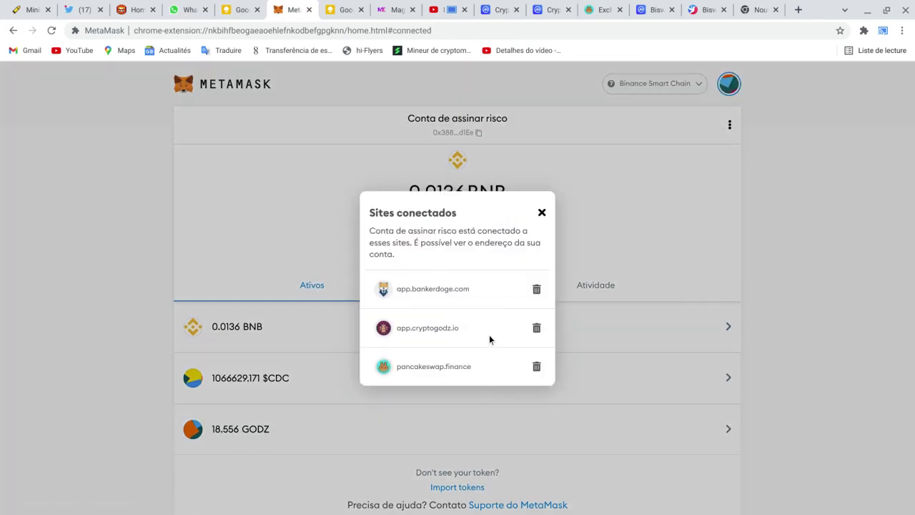
{"action": "left_click", "coordinate": [537, 367]}
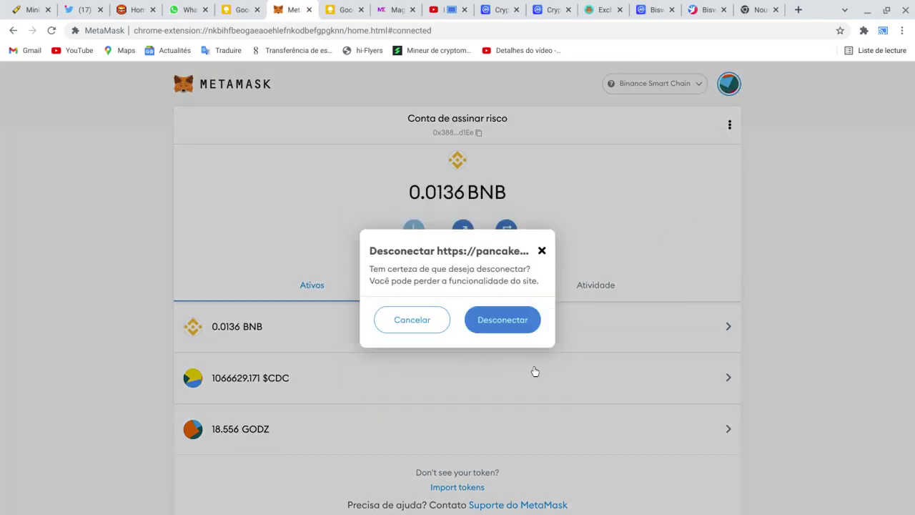
{"action": "left_click", "coordinate": [502, 321]}
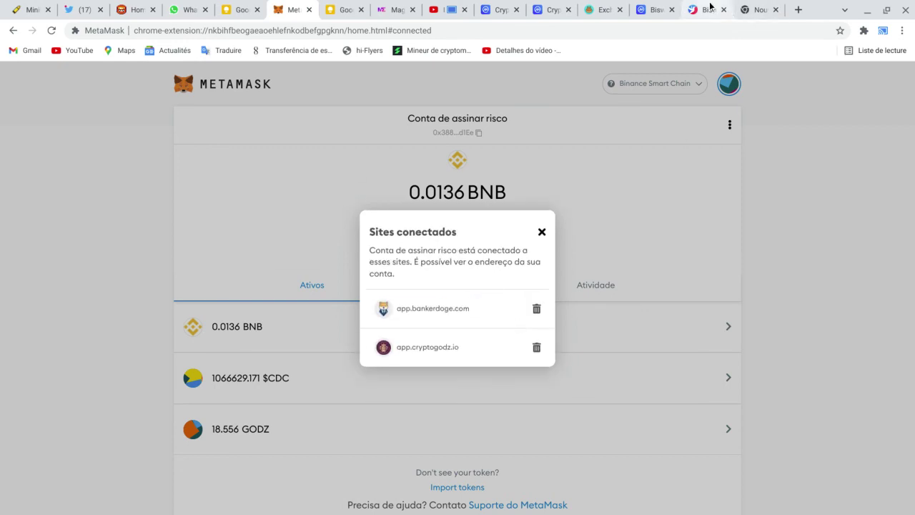
Step: Connect PancakeSwap to MetaMask using only the third account, holding 0.0582 BNB
{"action": "left_click", "coordinate": [599, 10]}
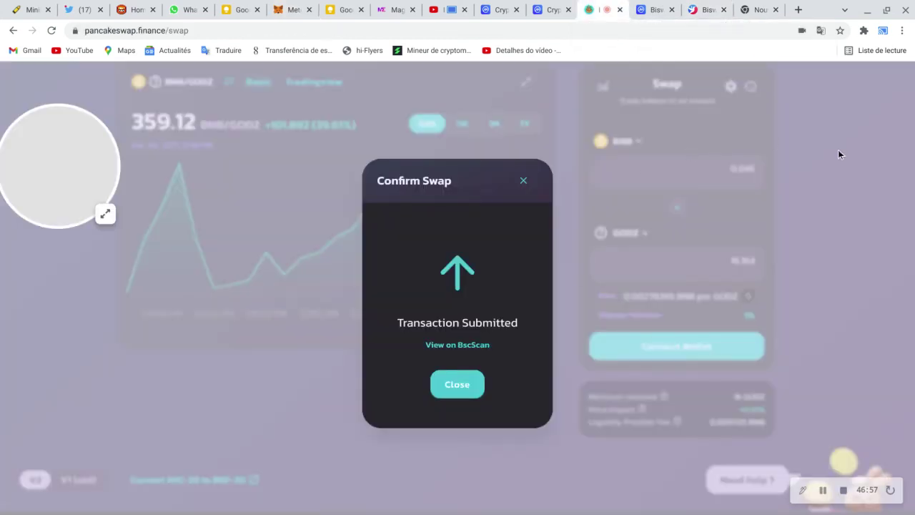
{"action": "left_click", "coordinate": [524, 181]}
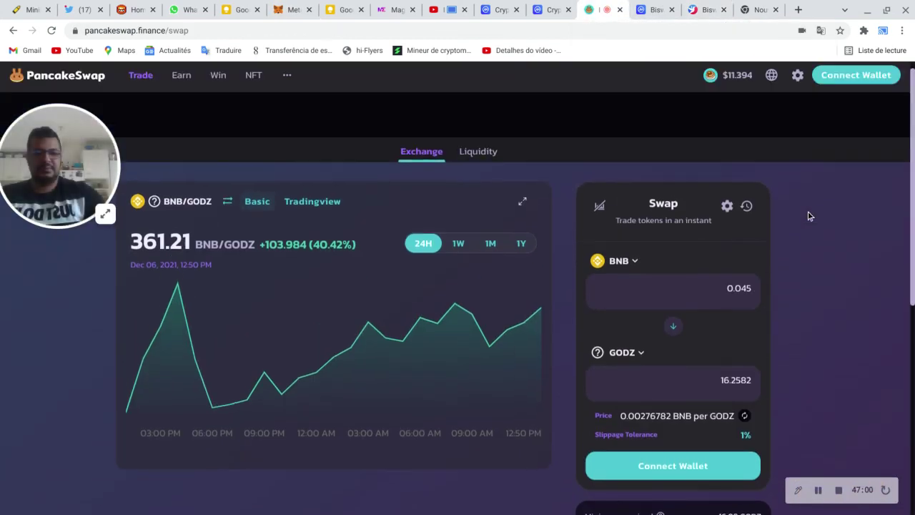
{"action": "left_click", "coordinate": [853, 120]}
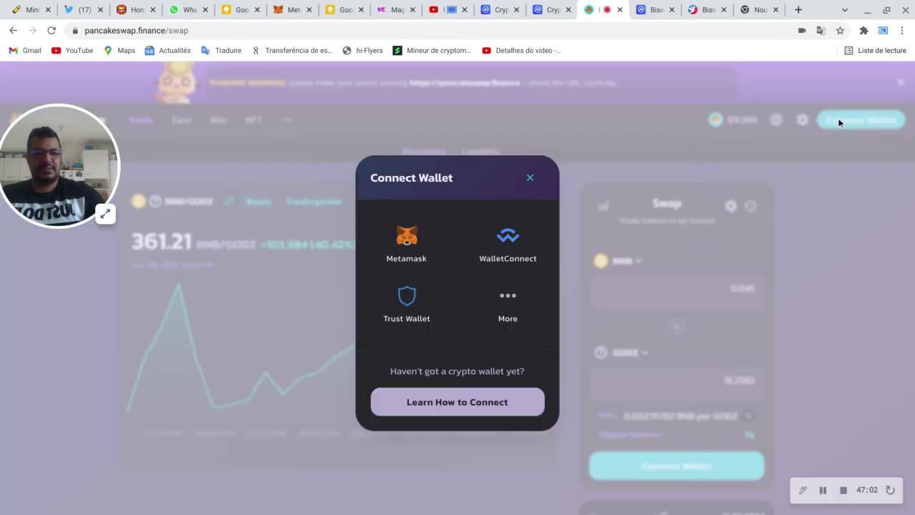
{"action": "left_click", "coordinate": [409, 234]}
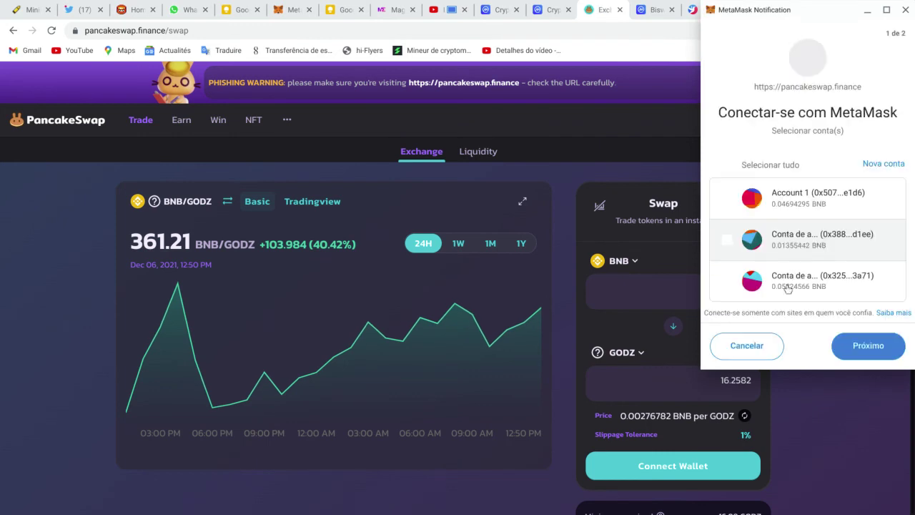
{"action": "left_click", "coordinate": [727, 241]}
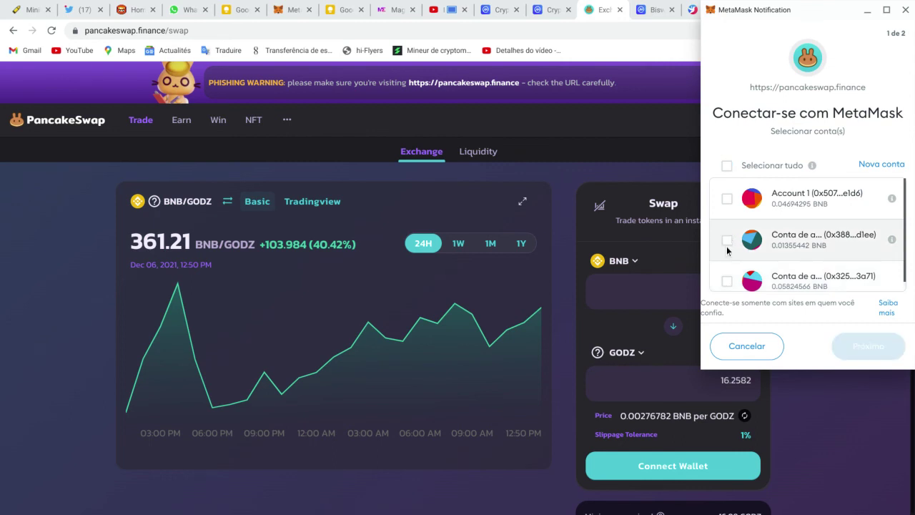
{"action": "left_click", "coordinate": [728, 282]}
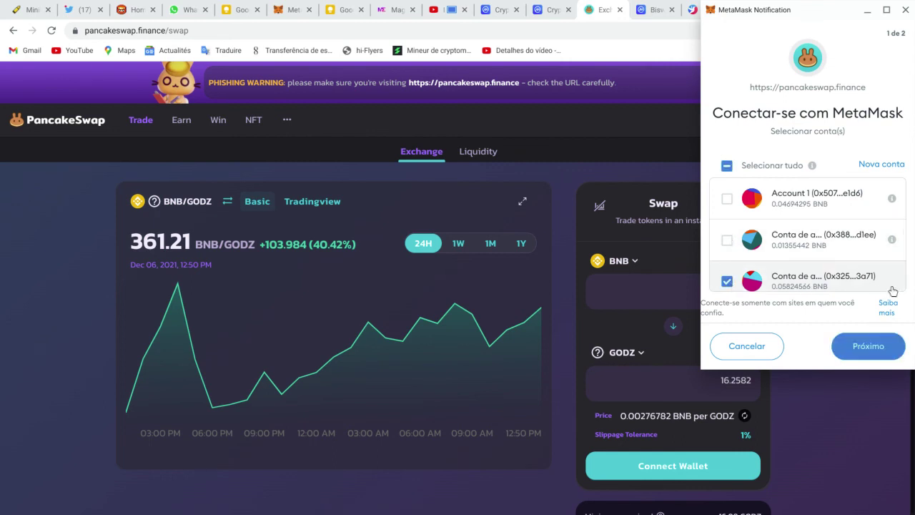
{"action": "scroll", "coordinate": [892, 291], "scroll_direction": "down", "scroll_amount": 1}
{"action": "left_click", "coordinate": [864, 346]}
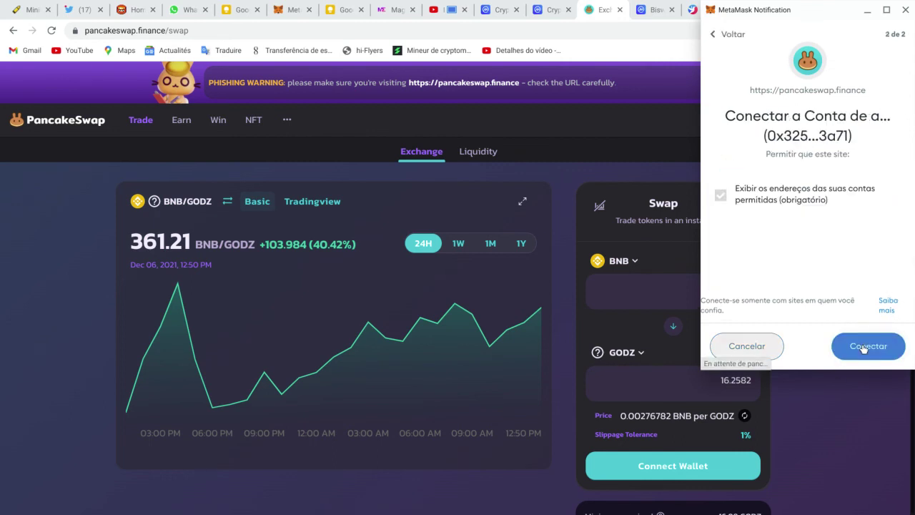
{"action": "left_click", "coordinate": [866, 346]}
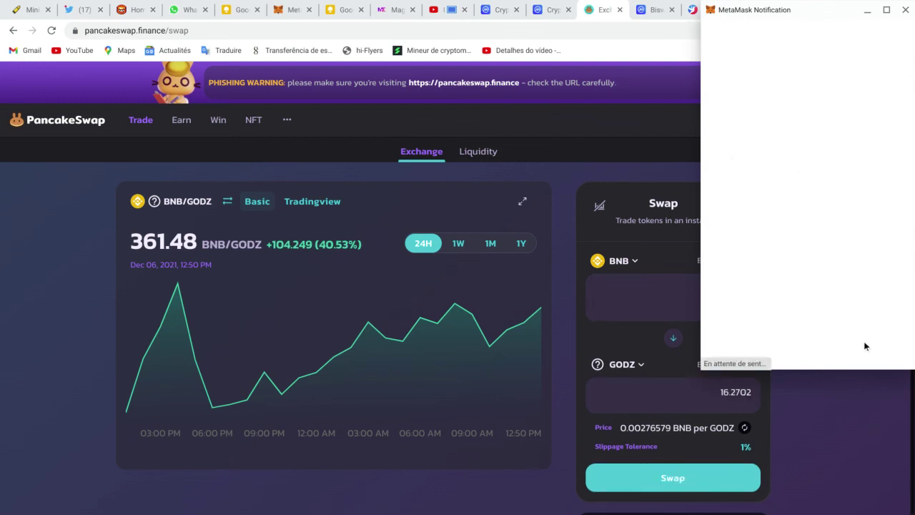
{"action": "scroll", "coordinate": [787, 276], "scroll_direction": "down", "scroll_amount": 1}
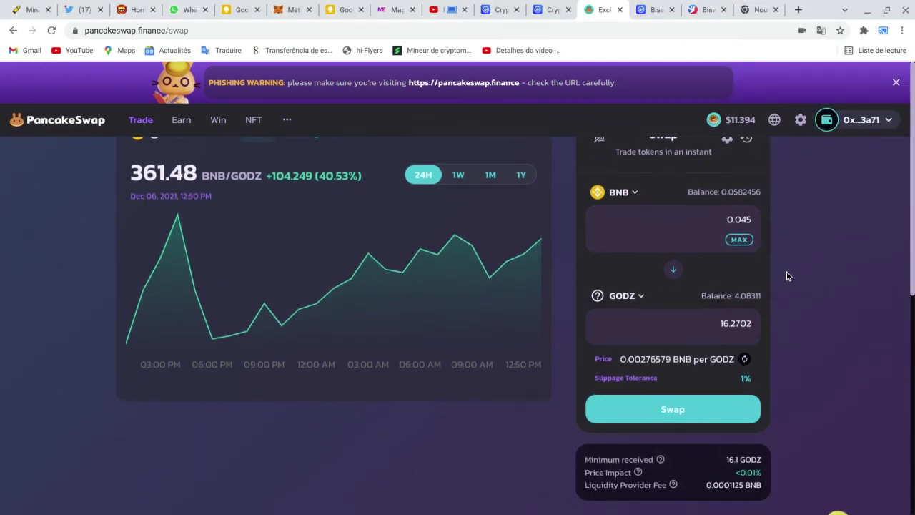
{"action": "scroll", "coordinate": [787, 281], "scroll_direction": "down", "scroll_amount": 1}
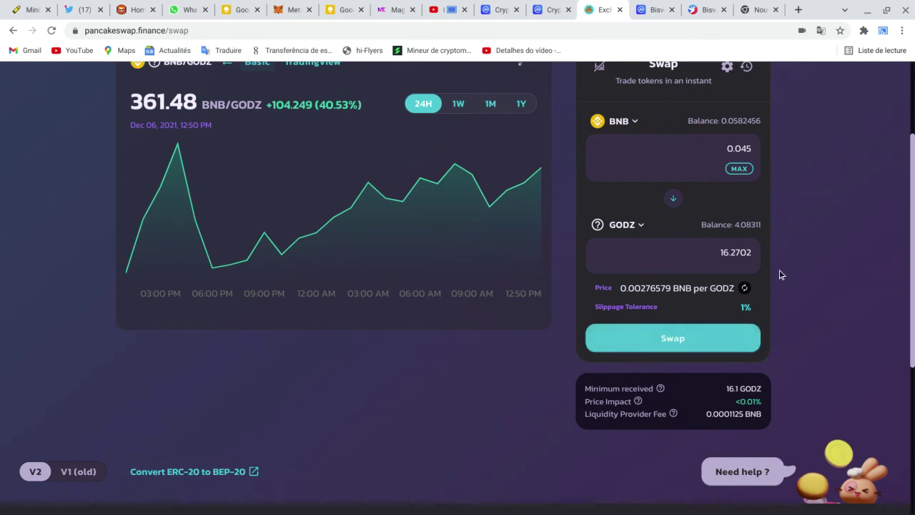
{"action": "left_click", "coordinate": [719, 343]}
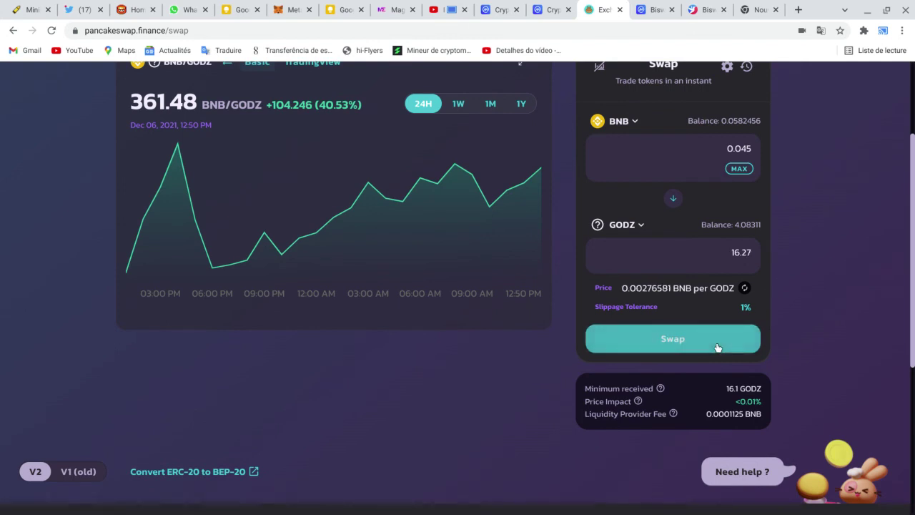
{"action": "left_click", "coordinate": [540, 417]}
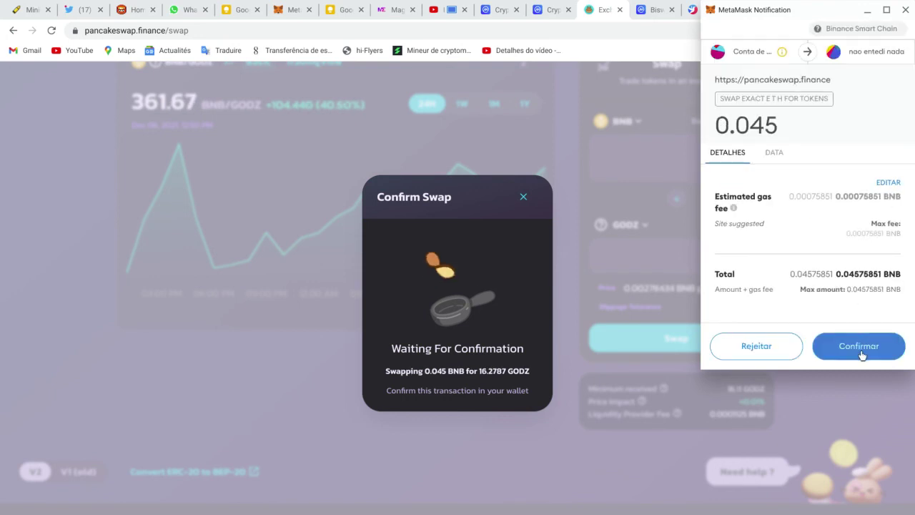
{"action": "left_click", "coordinate": [861, 348]}
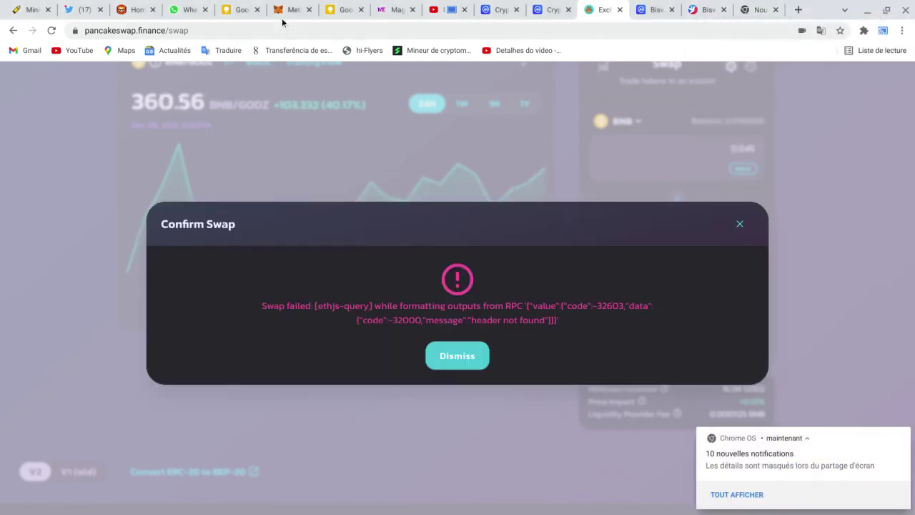
{"action": "left_click", "coordinate": [738, 227]}
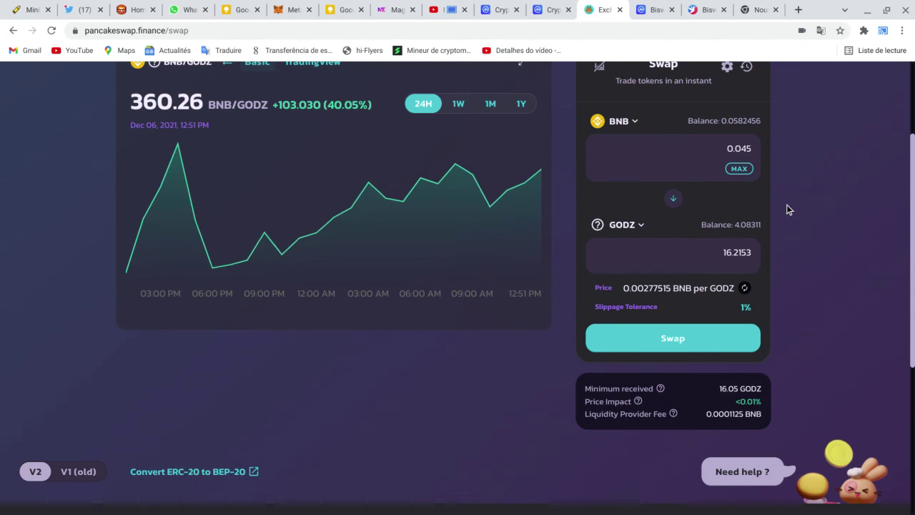
{"action": "scroll", "coordinate": [788, 205], "scroll_direction": "up", "scroll_amount": 1}
{"action": "scroll", "coordinate": [788, 209], "scroll_direction": "up", "scroll_amount": 1}
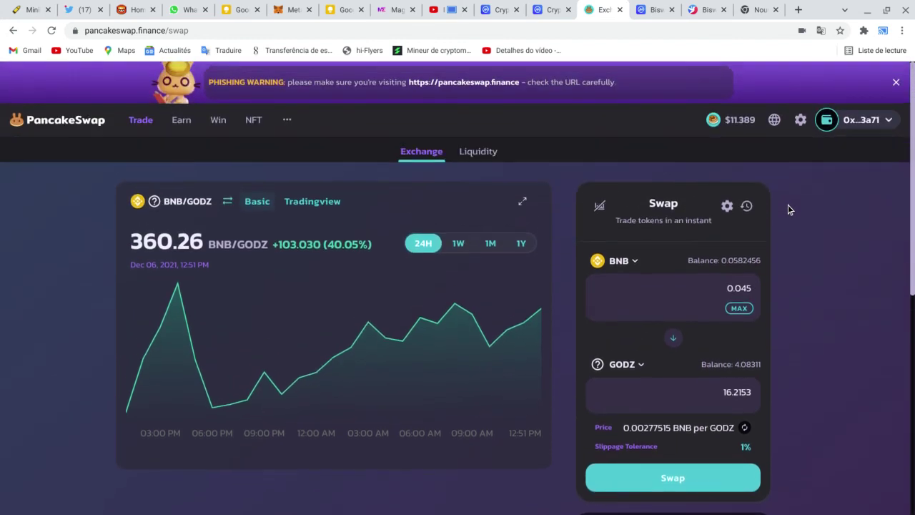
{"action": "scroll", "coordinate": [757, 274], "scroll_direction": "down", "scroll_amount": 2}
Step: Open and cancel the swap confirmation, then review swap settings without changing them
{"action": "left_click", "coordinate": [681, 309]}
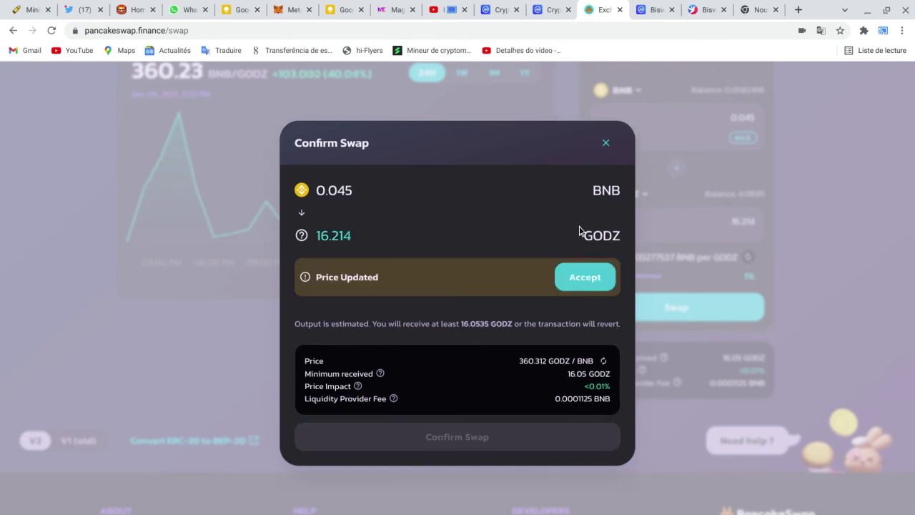
{"action": "left_click", "coordinate": [607, 143]}
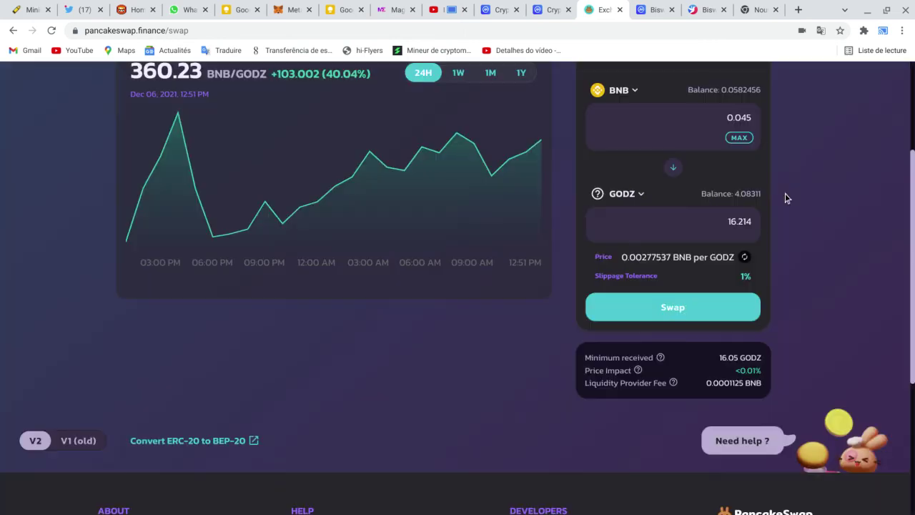
{"action": "scroll", "coordinate": [721, 262], "scroll_direction": "up", "scroll_amount": 2}
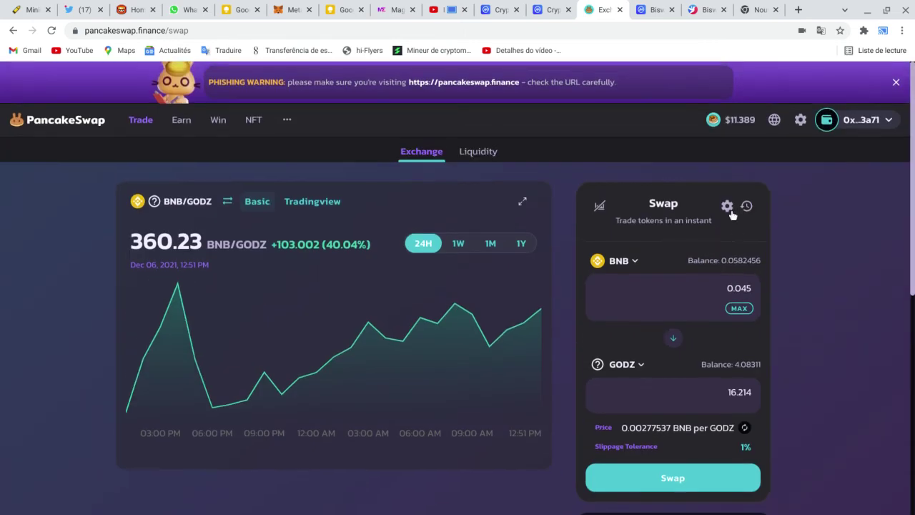
{"action": "left_click", "coordinate": [726, 208]}
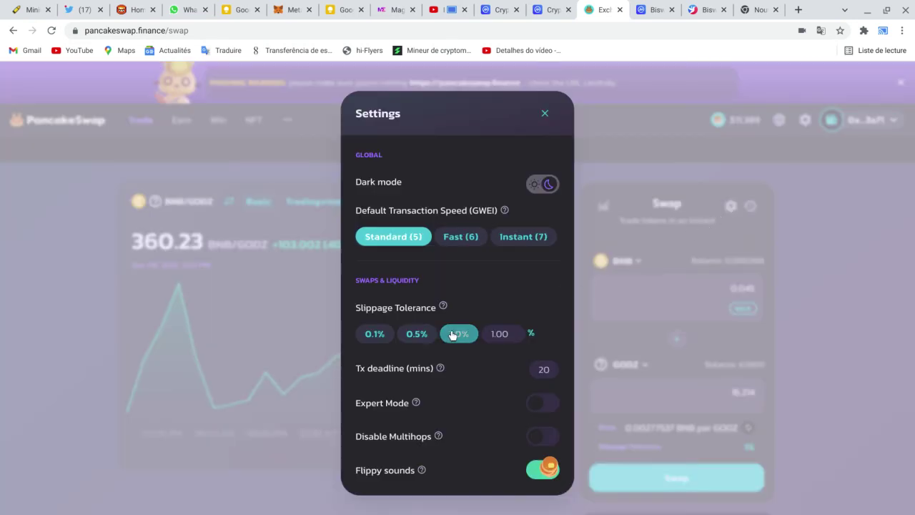
{"action": "left_click", "coordinate": [885, 253]}
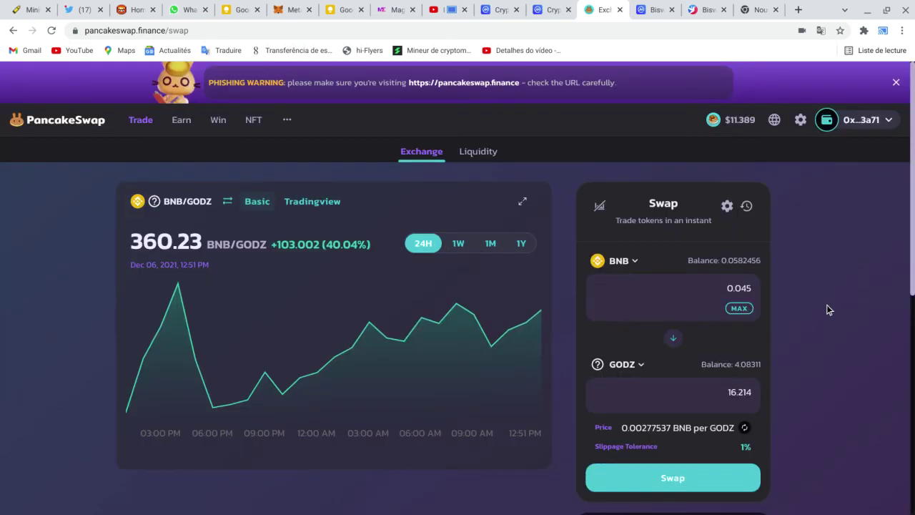
Step: Swap 0.045 BNB for 16.2175 GODZ and approve the transaction in MetaMask
{"action": "left_click", "coordinate": [689, 481]}
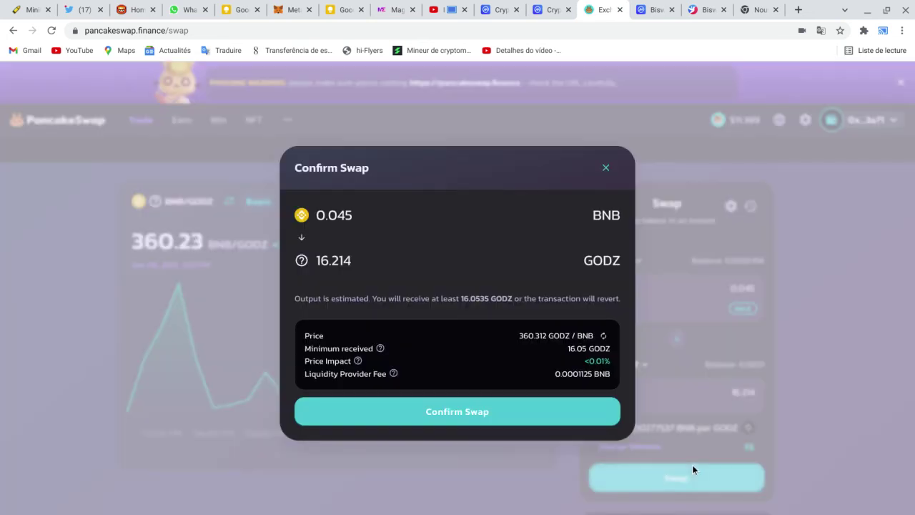
{"action": "left_click", "coordinate": [498, 415]}
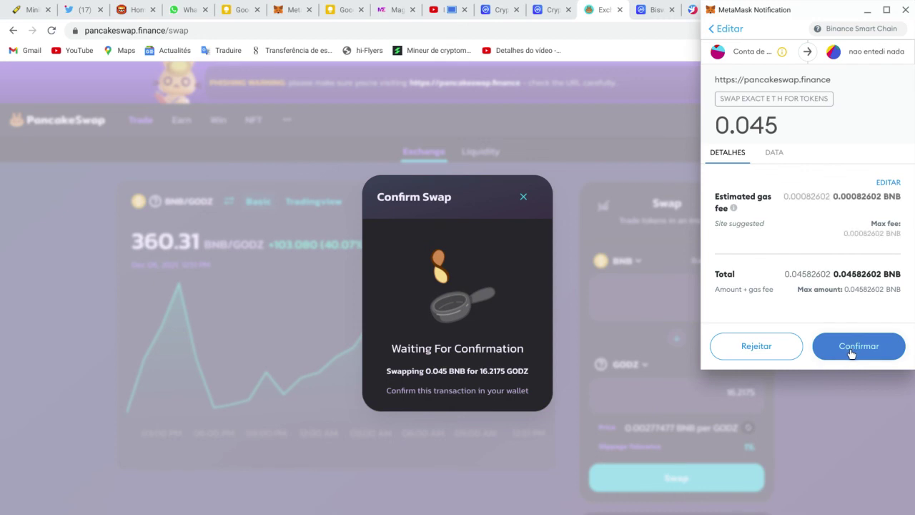
{"action": "left_click", "coordinate": [861, 347]}
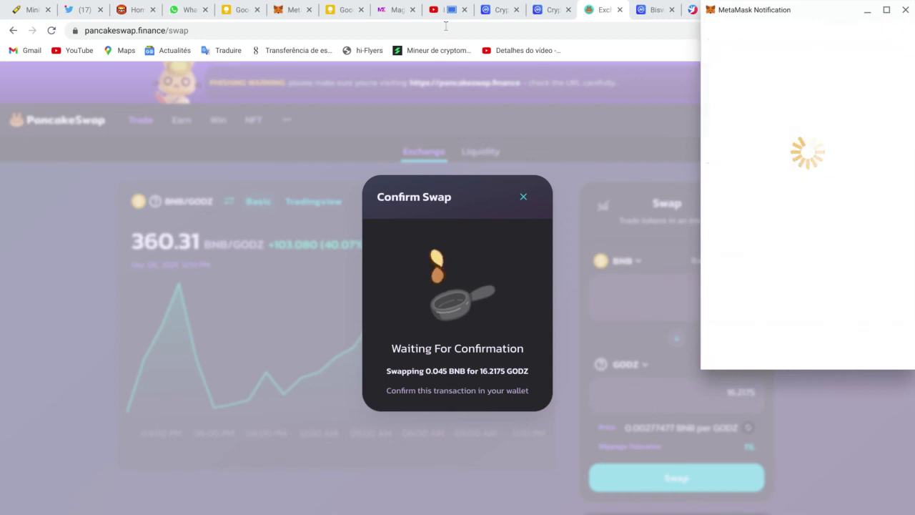
{"action": "left_click", "coordinate": [290, 7]}
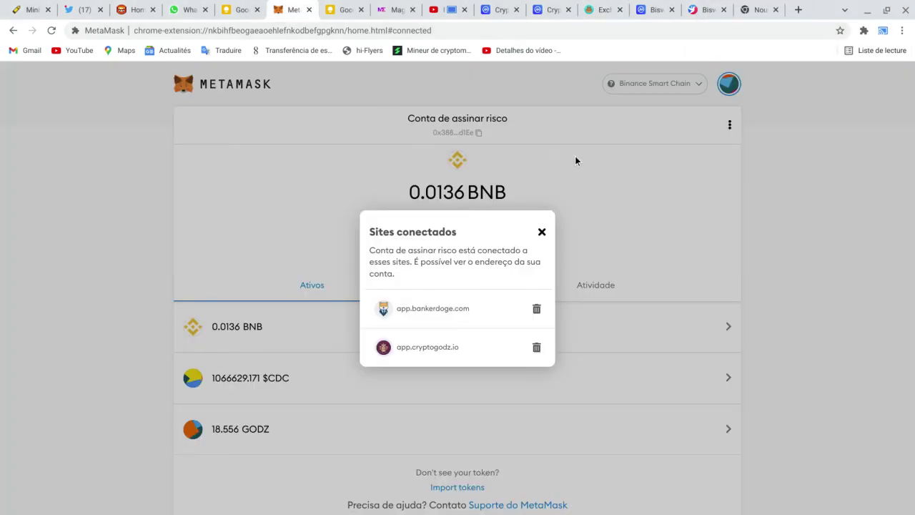
Step: Switch MetaMask to 'Conta de assinar risco 2' and view its pending 0.045 BNB transaction
{"action": "left_click", "coordinate": [608, 188]}
{"action": "left_click", "coordinate": [729, 84]}
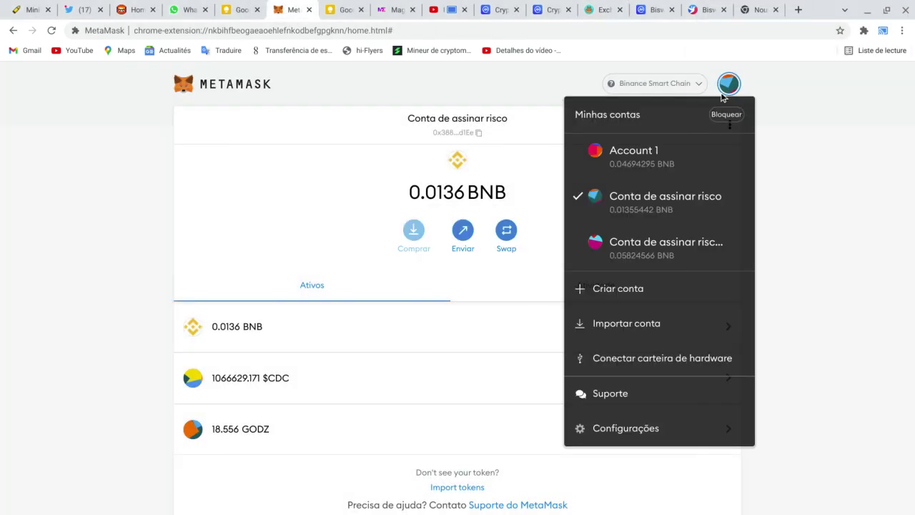
{"action": "left_click", "coordinate": [683, 256]}
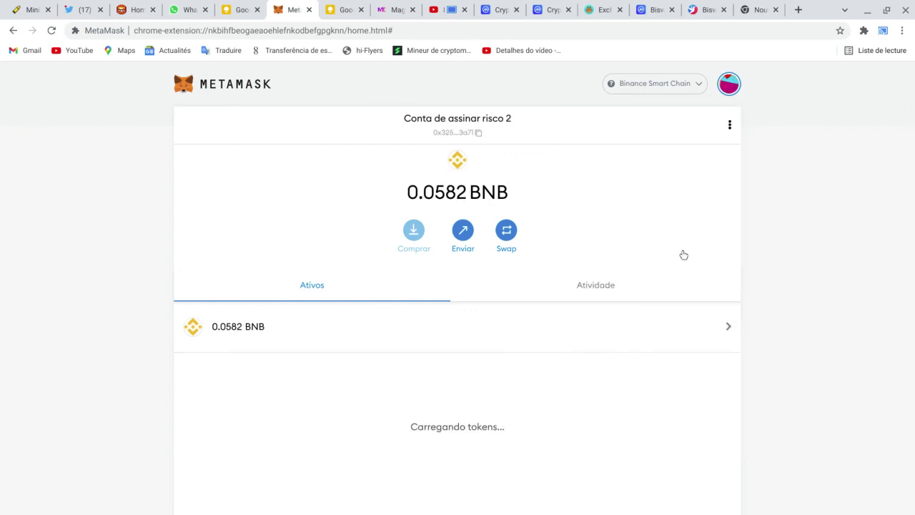
{"action": "left_click", "coordinate": [581, 288]}
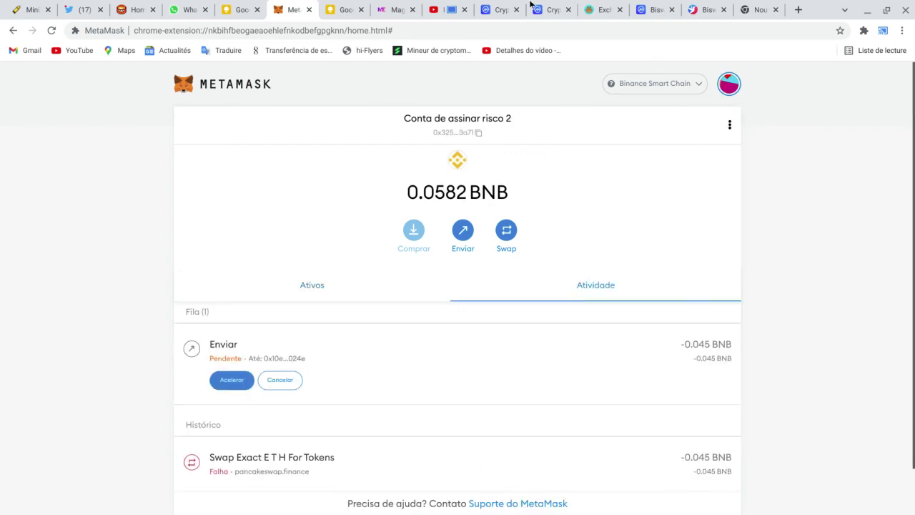
{"action": "left_click", "coordinate": [390, 10]}
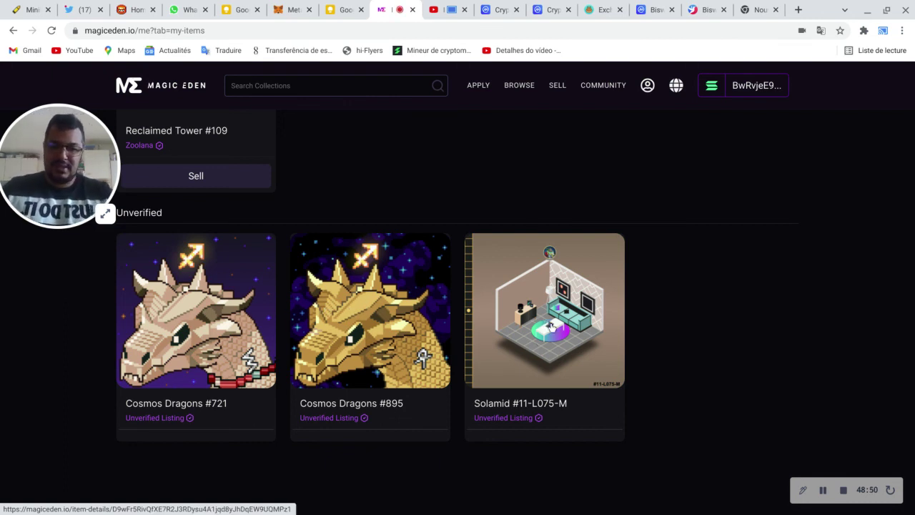
{"action": "left_click", "coordinate": [483, 417]}
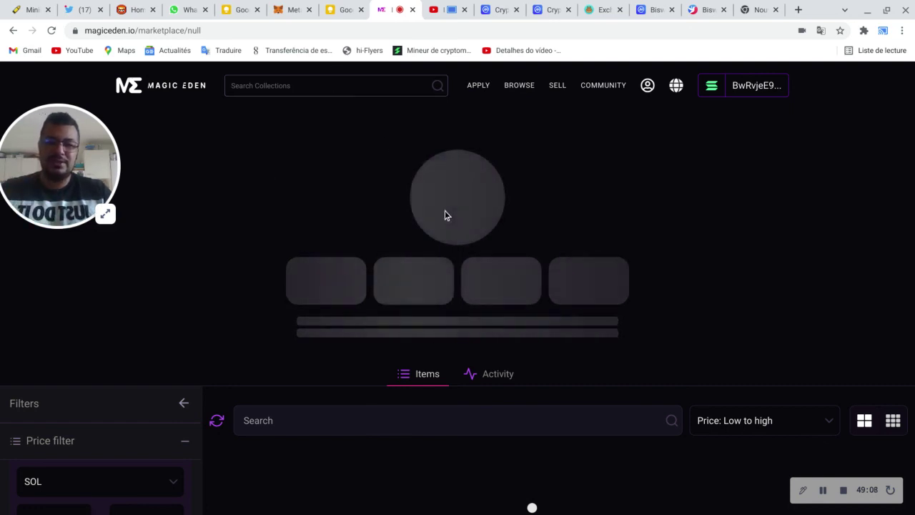
{"action": "scroll", "coordinate": [432, 163], "scroll_direction": "down", "scroll_amount": 1}
{"action": "scroll", "coordinate": [432, 163], "scroll_direction": "down", "scroll_amount": 3}
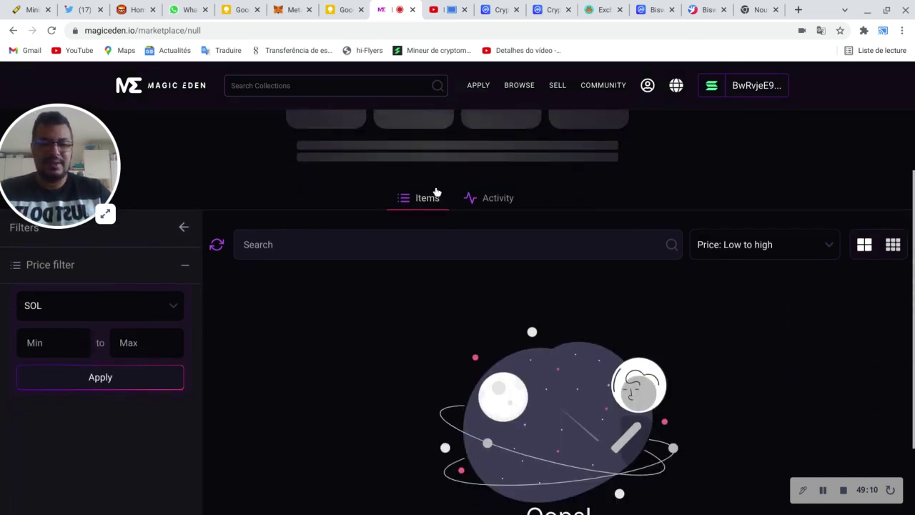
{"action": "scroll", "coordinate": [458, 215], "scroll_direction": "up", "scroll_amount": 5}
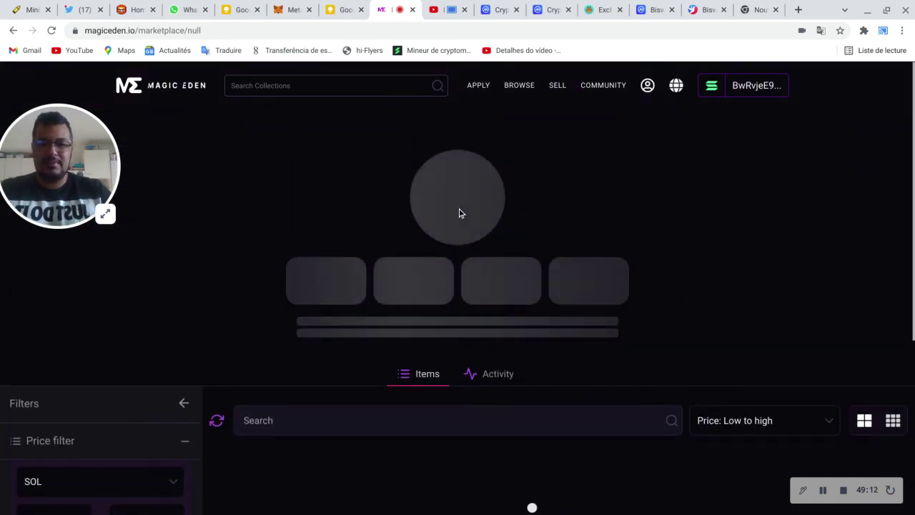
{"action": "scroll", "coordinate": [459, 208], "scroll_direction": "down", "scroll_amount": 1}
{"action": "scroll", "coordinate": [458, 202], "scroll_direction": "down", "scroll_amount": 1}
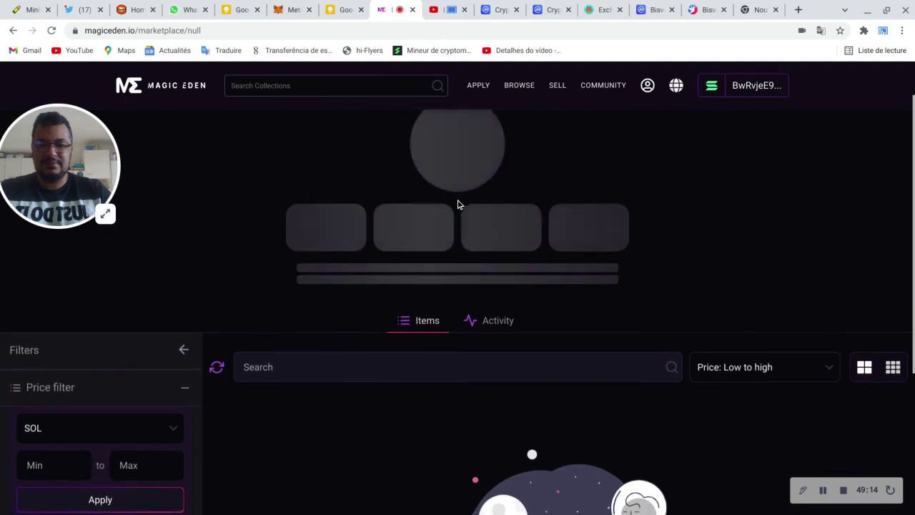
{"action": "scroll", "coordinate": [458, 203], "scroll_direction": "up", "scroll_amount": 2}
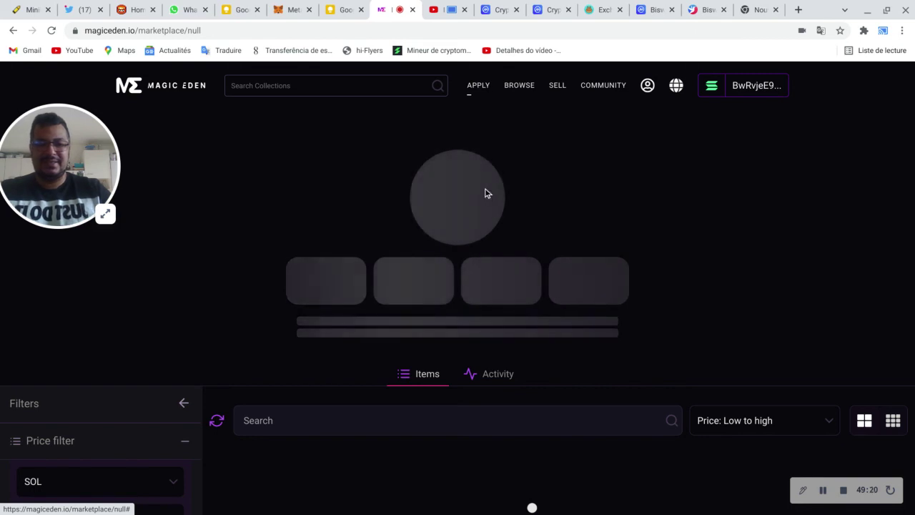
{"action": "scroll", "coordinate": [484, 193], "scroll_direction": "down", "scroll_amount": 4}
{"action": "scroll", "coordinate": [491, 189], "scroll_direction": "up", "scroll_amount": 4}
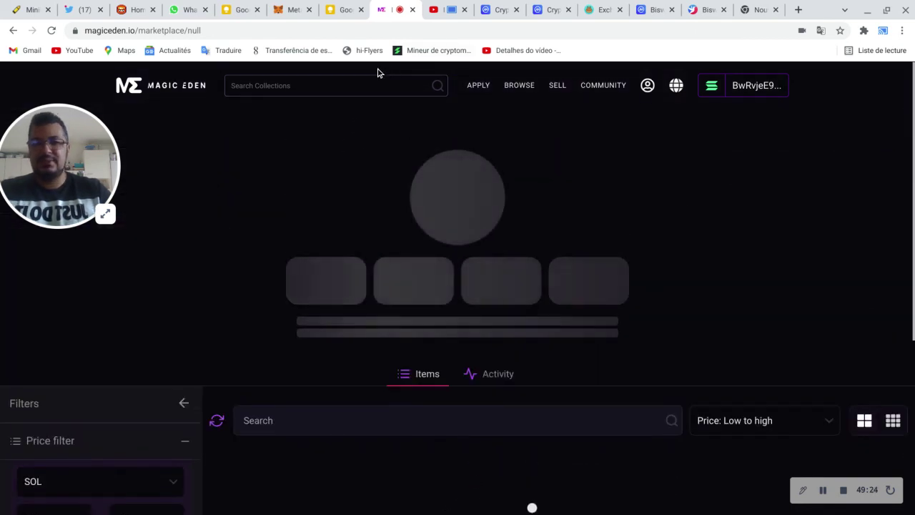
{"action": "left_click", "coordinate": [13, 31]}
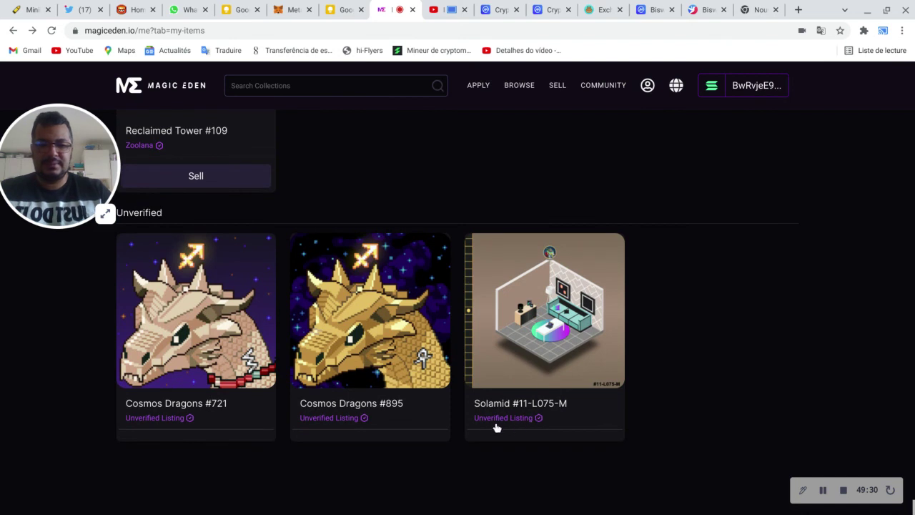
{"action": "left_click_drag", "start_coordinate": [481, 407], "coordinate": [501, 407]}
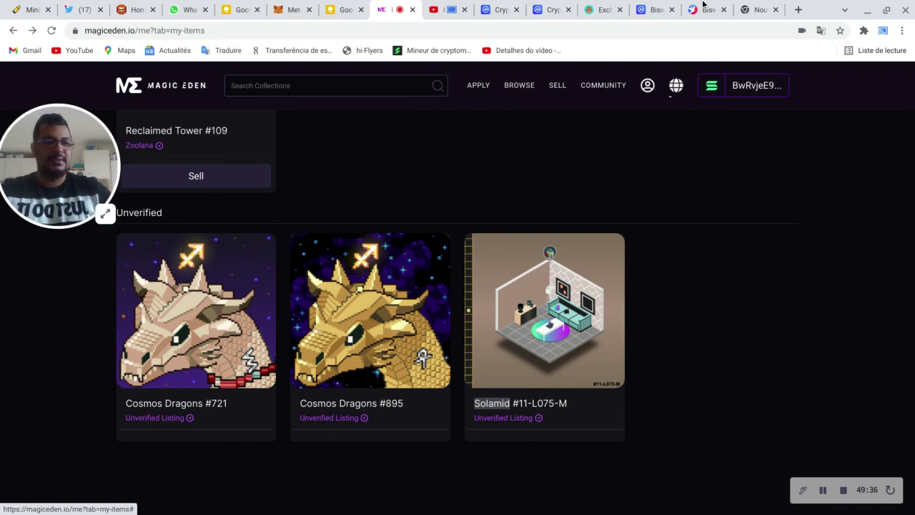
{"action": "left_click", "coordinate": [764, 5]}
Step: Load Twitter via 'tw', search for 'Solamid', then go back to the MetaMask wallet
{"action": "left_click", "coordinate": [755, 30]}
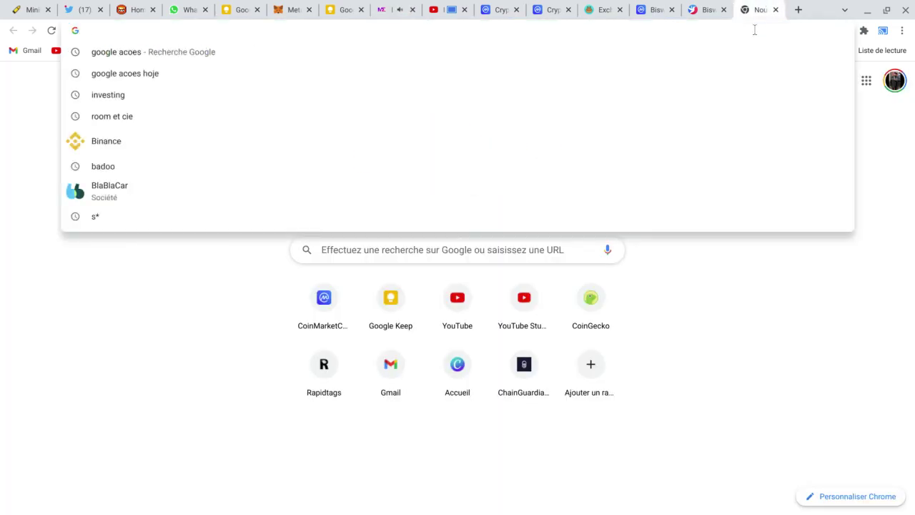
{"action": "type", "text": "tw"}
{"action": "key", "text": "Return"}
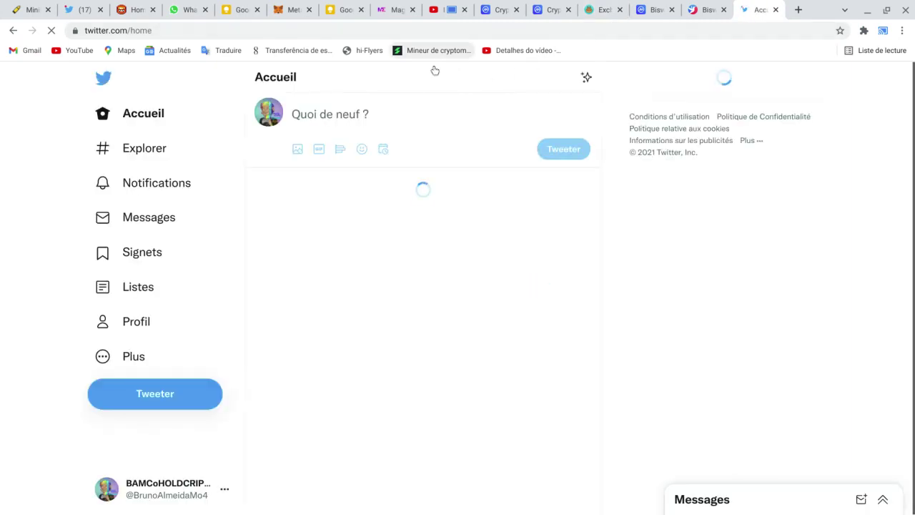
{"action": "left_click", "coordinate": [659, 77]}
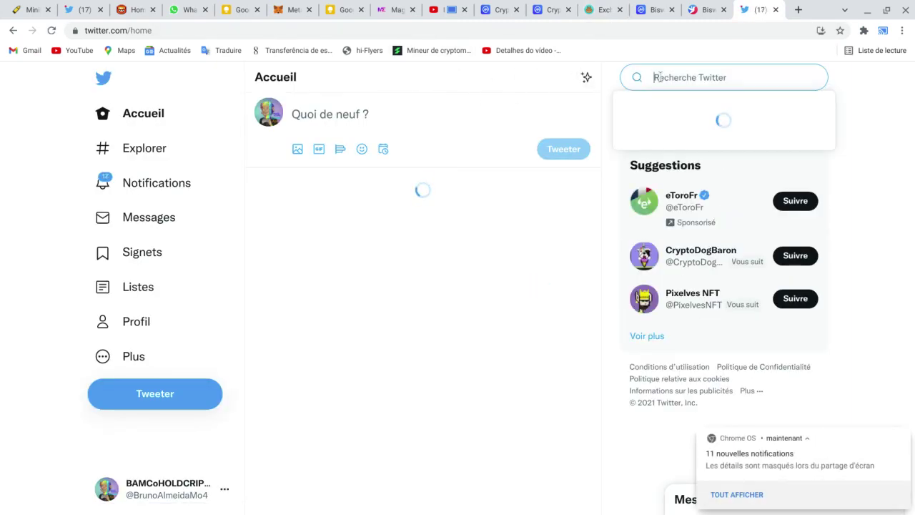
{"action": "type", "text": "Solamid"}
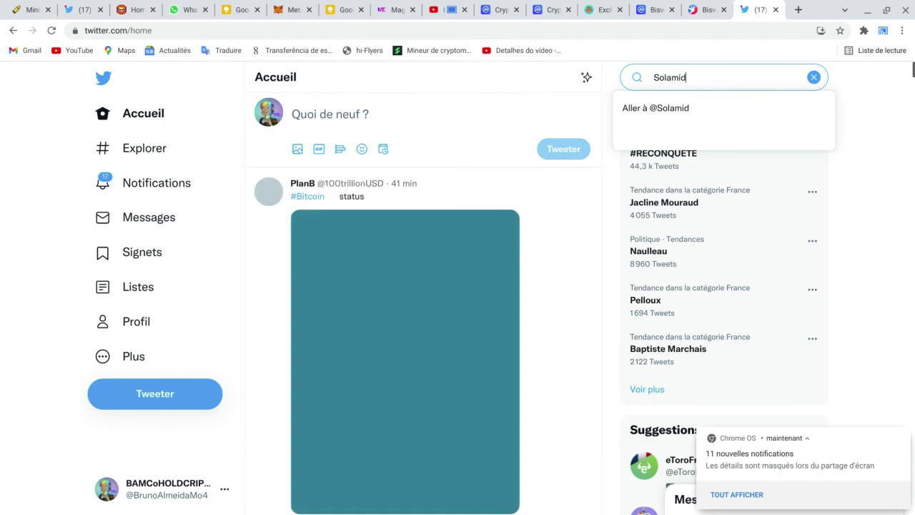
{"action": "key", "text": "Return"}
{"action": "left_click", "coordinate": [296, 9]}
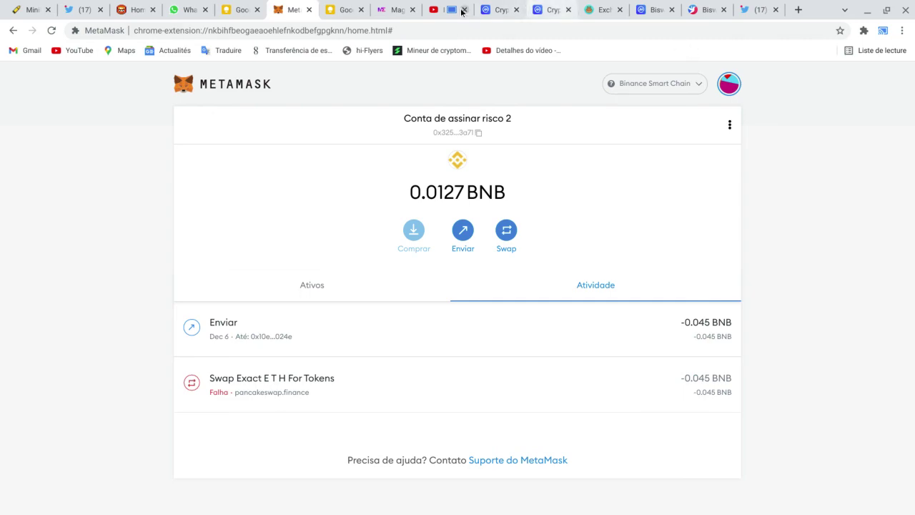
Step: Open cryptogodz.io from CoinMarketCap's Cryptogodz token page and move its tab to the end
{"action": "left_click", "coordinate": [657, 10]}
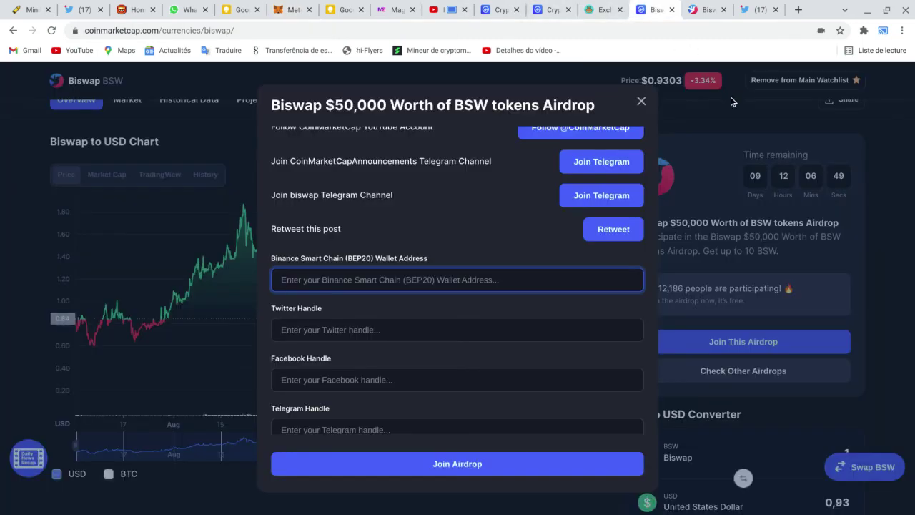
{"action": "left_click", "coordinate": [555, 9]}
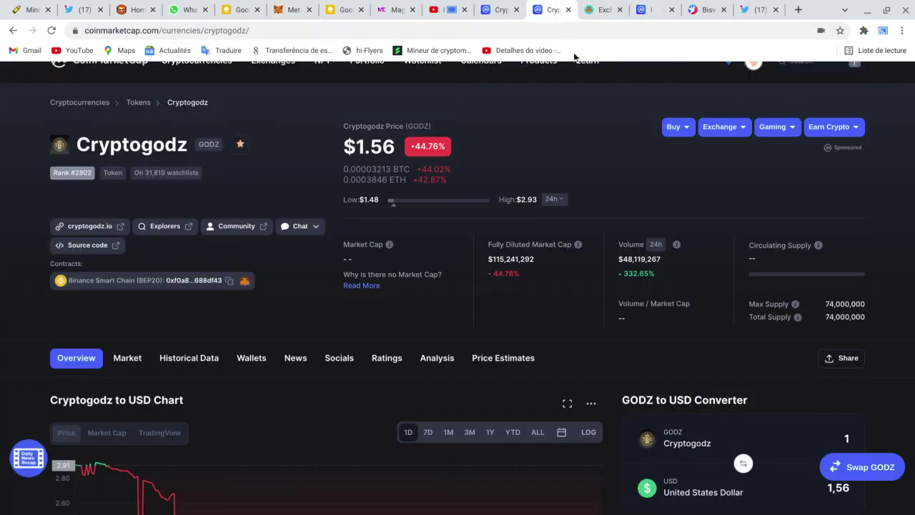
{"action": "left_click", "coordinate": [71, 228]}
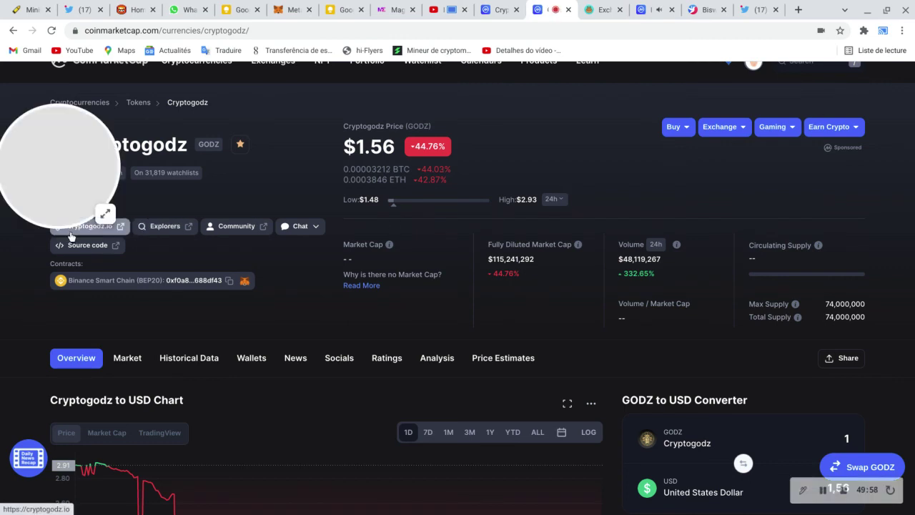
{"action": "left_click_drag", "start_coordinate": [567, 18], "coordinate": [754, 8]}
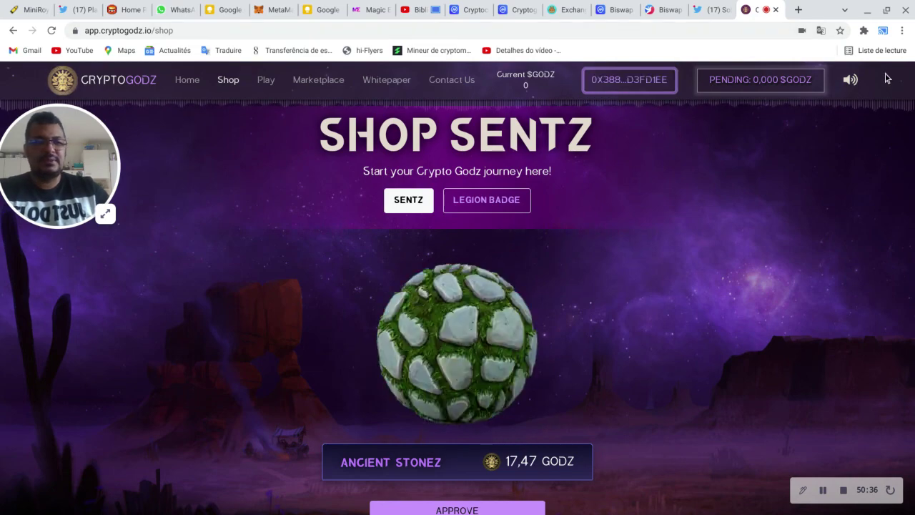
Step: Mute the game and check the second MetaMask account's tokens, showing 20.306 GODZ
{"action": "left_click", "coordinate": [851, 80]}
{"action": "left_click", "coordinate": [272, 10]}
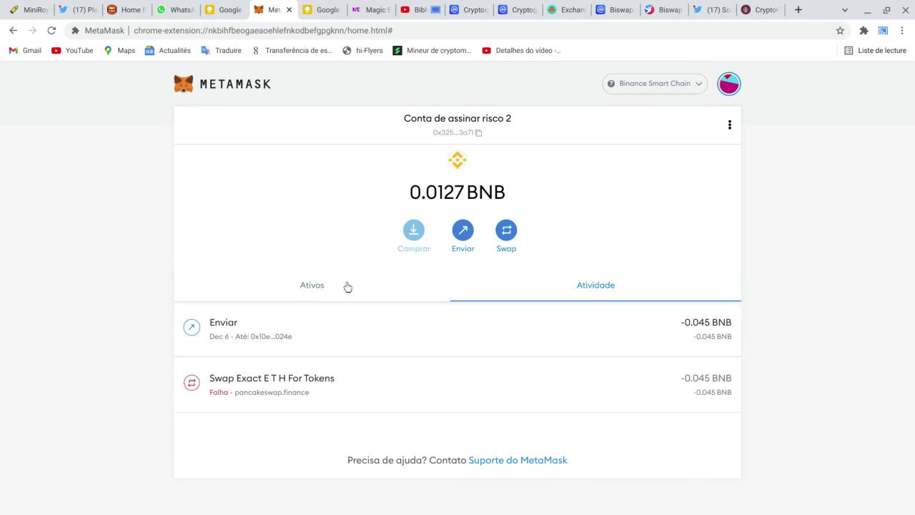
{"action": "left_click", "coordinate": [322, 289]}
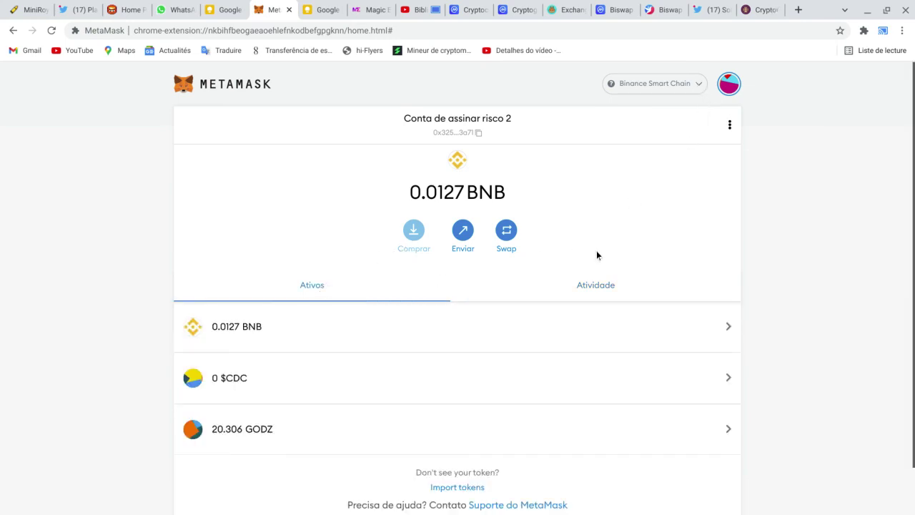
{"action": "scroll", "coordinate": [597, 255], "scroll_direction": "down", "scroll_amount": 2}
{"action": "scroll", "coordinate": [619, 230], "scroll_direction": "up", "scroll_amount": 2}
Step: Switch MetaMask back to the risk-signing account holding 18.556 GODZ and reposition its tab
{"action": "left_click", "coordinate": [730, 84]}
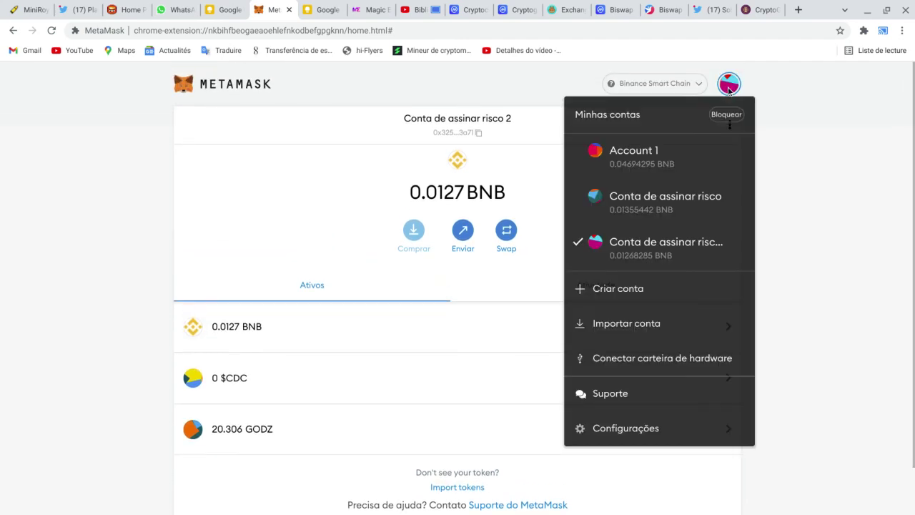
{"action": "left_click", "coordinate": [678, 208]}
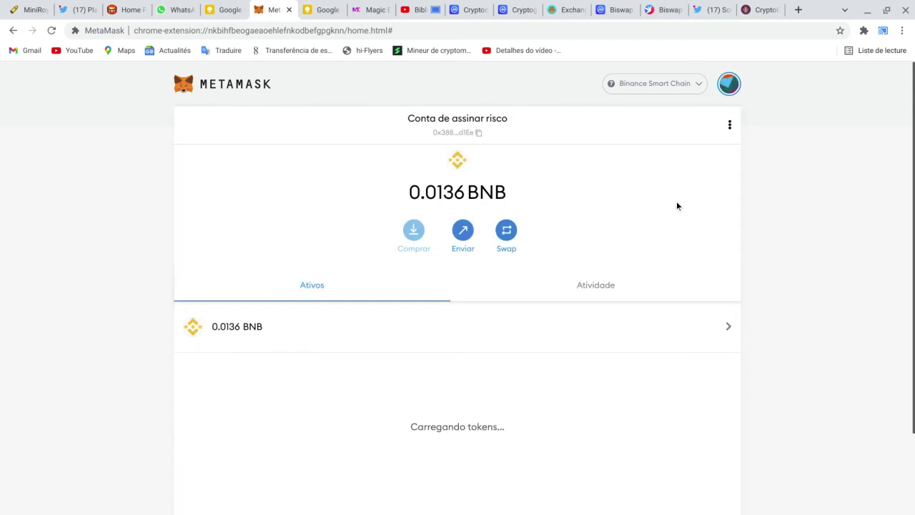
{"action": "left_click", "coordinate": [760, 11]}
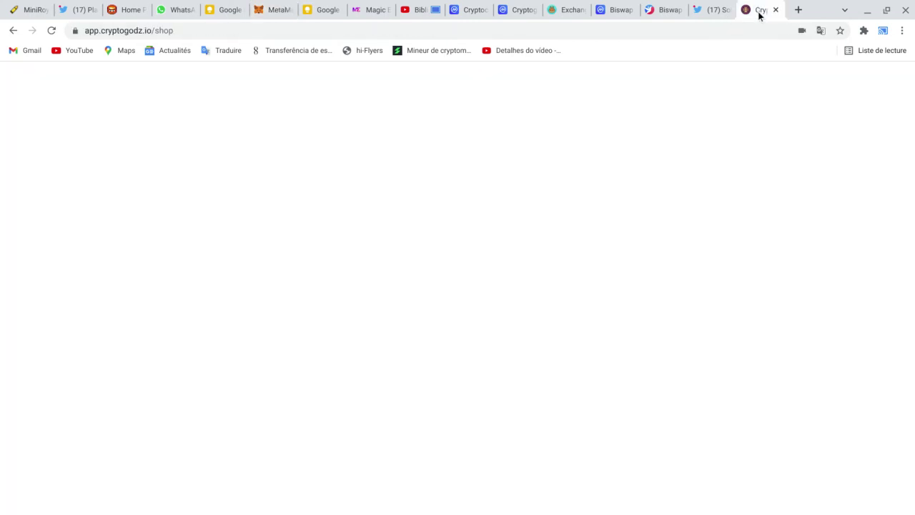
{"action": "left_click_drag", "start_coordinate": [277, 10], "coordinate": [669, 3]}
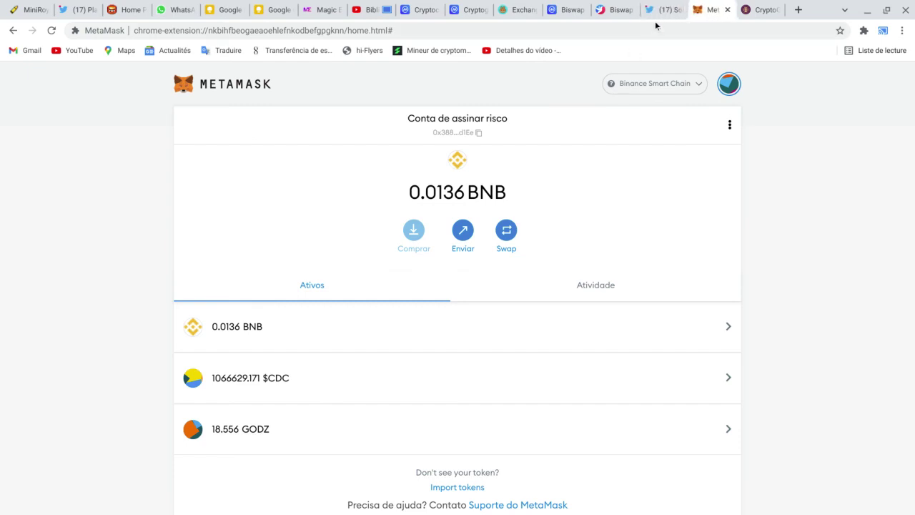
Step: Follow the solamids.io link from the Solamids Twitter profile, then return to the CryptoGodz shop
{"action": "left_click", "coordinate": [664, 12]}
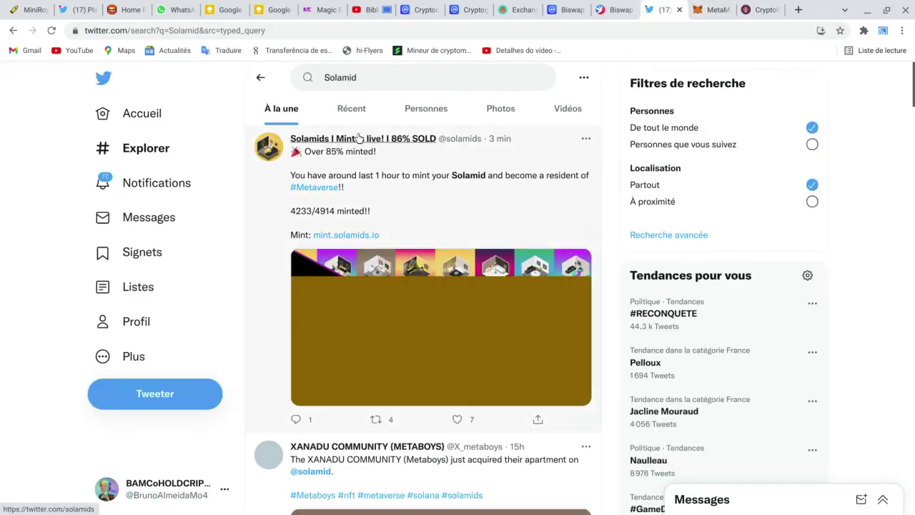
{"action": "left_click", "coordinate": [356, 138]}
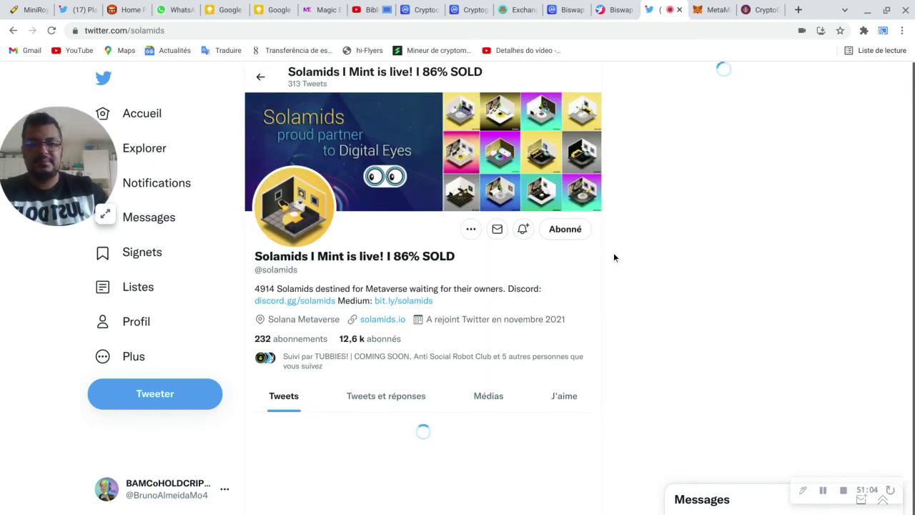
{"action": "left_click", "coordinate": [381, 320]}
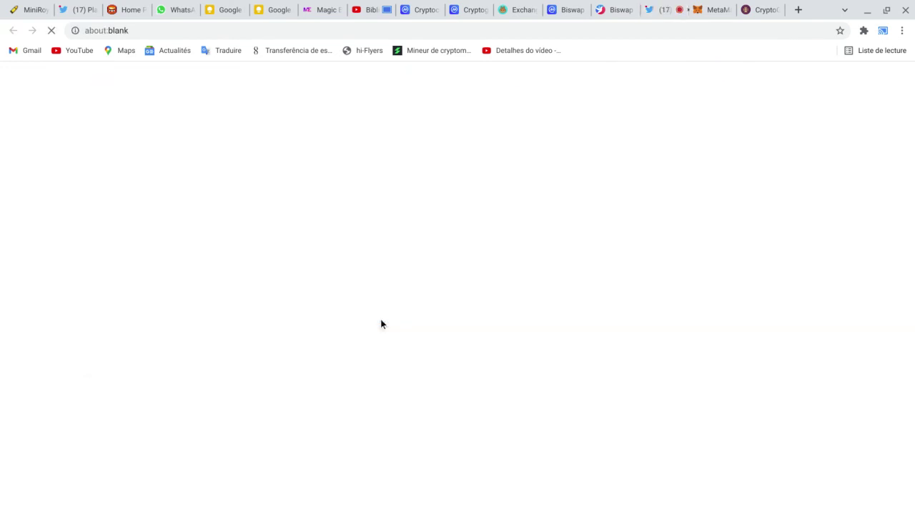
{"action": "left_click", "coordinate": [771, 6]}
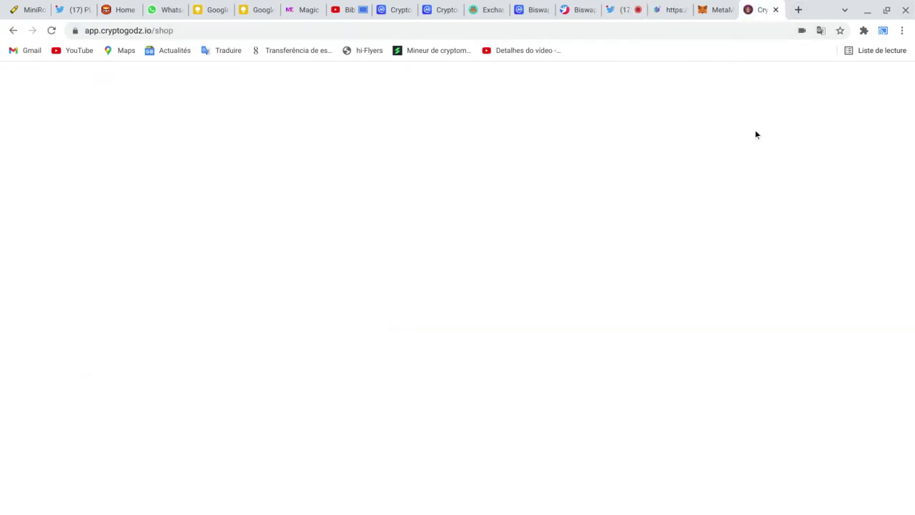
Step: Browse the CryptoGodz shop's Sentz section listing the Ancient Stonez offer
{"action": "left_click", "coordinate": [709, 32]}
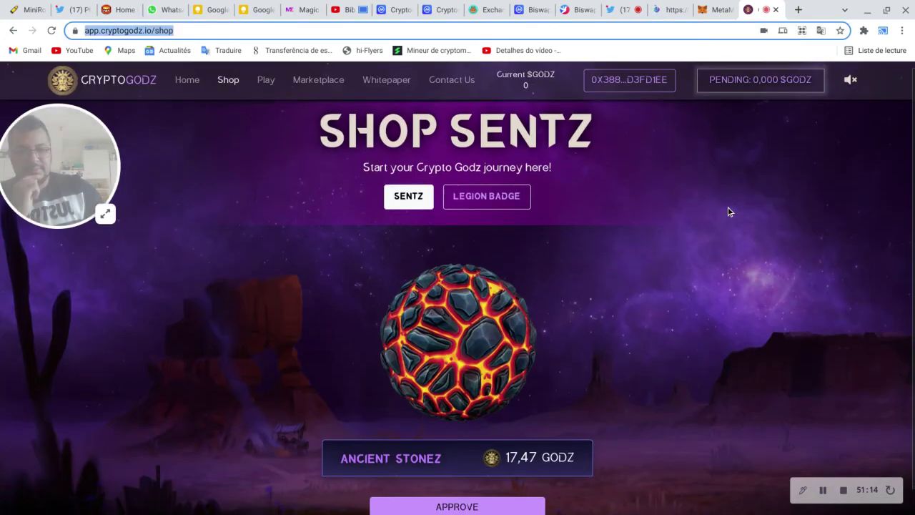
{"action": "scroll", "coordinate": [729, 209], "scroll_direction": "down", "scroll_amount": 1}
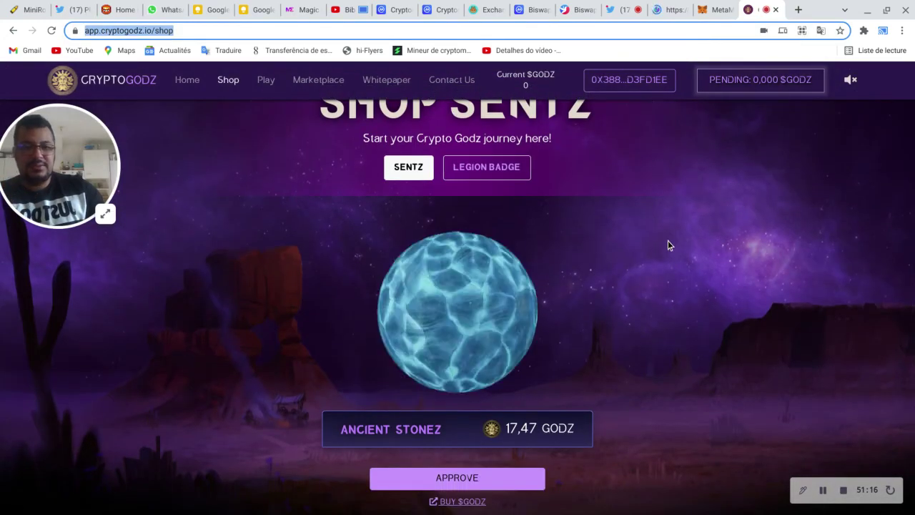
{"action": "scroll", "coordinate": [624, 246], "scroll_direction": "up", "scroll_amount": 1}
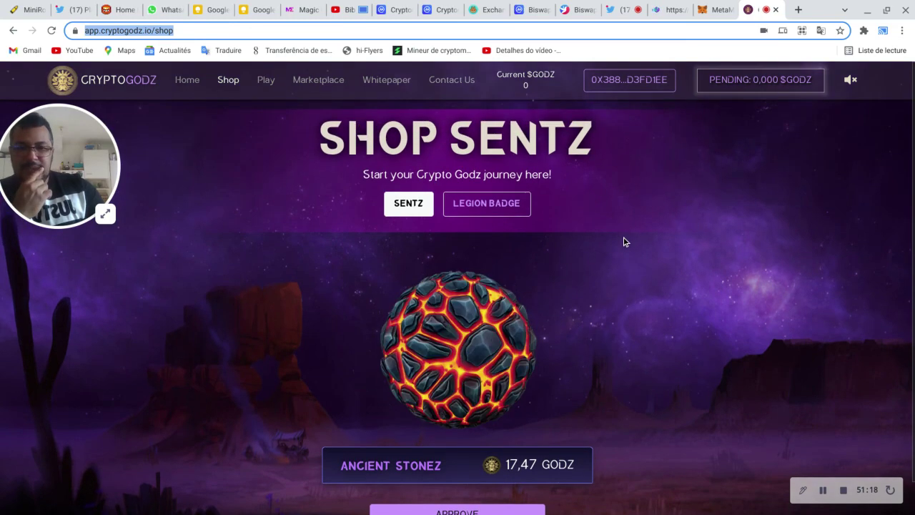
{"action": "left_click", "coordinate": [413, 211]}
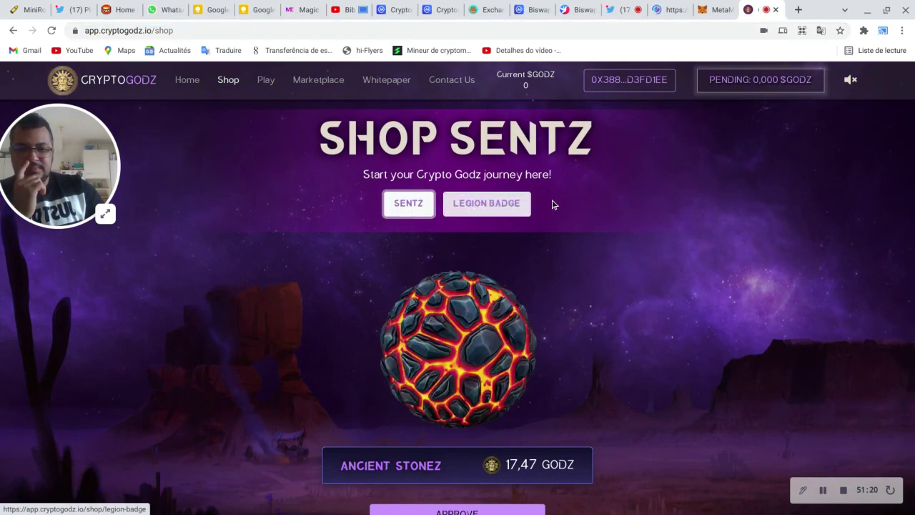
{"action": "scroll", "coordinate": [660, 224], "scroll_direction": "down", "scroll_amount": 1}
{"action": "scroll", "coordinate": [661, 225], "scroll_direction": "up", "scroll_amount": 1}
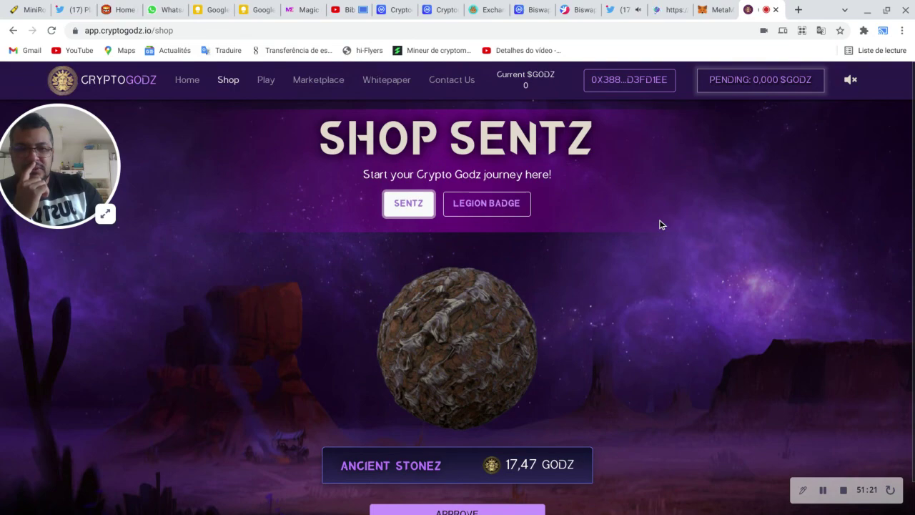
{"action": "scroll", "coordinate": [660, 226], "scroll_direction": "down", "scroll_amount": 1}
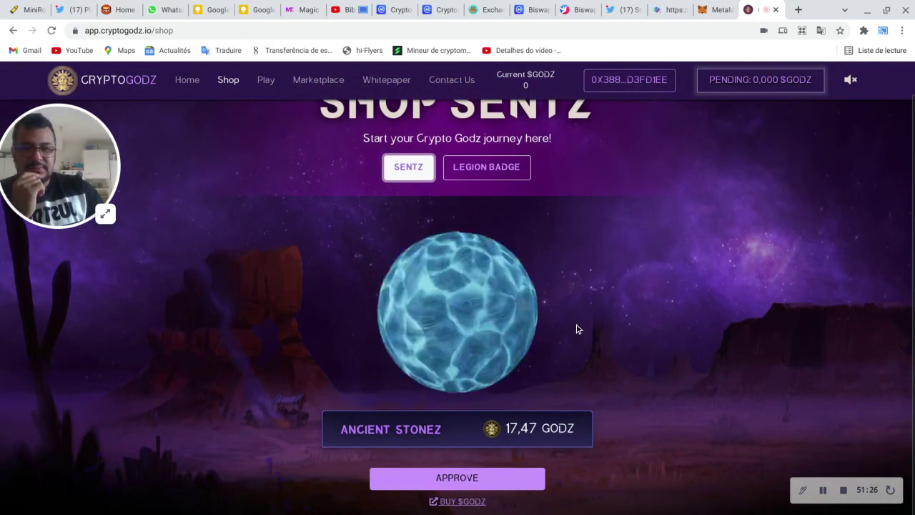
{"action": "scroll", "coordinate": [498, 276], "scroll_direction": "up", "scroll_amount": 1}
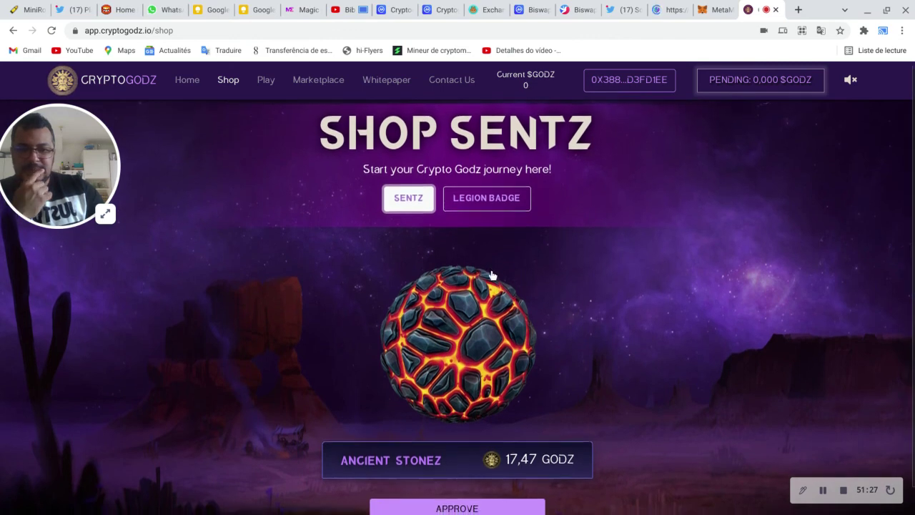
{"action": "scroll", "coordinate": [492, 278], "scroll_direction": "down", "scroll_amount": 1}
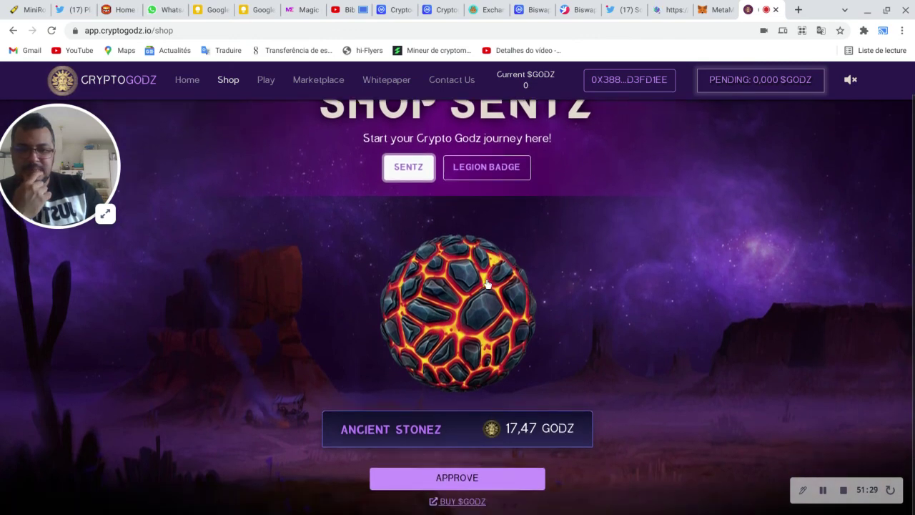
Step: Check the wallet's GODZ balance, then approve GODZ spending for Ancient Stonez at 17,52 GODZ
{"action": "left_click", "coordinate": [711, 10]}
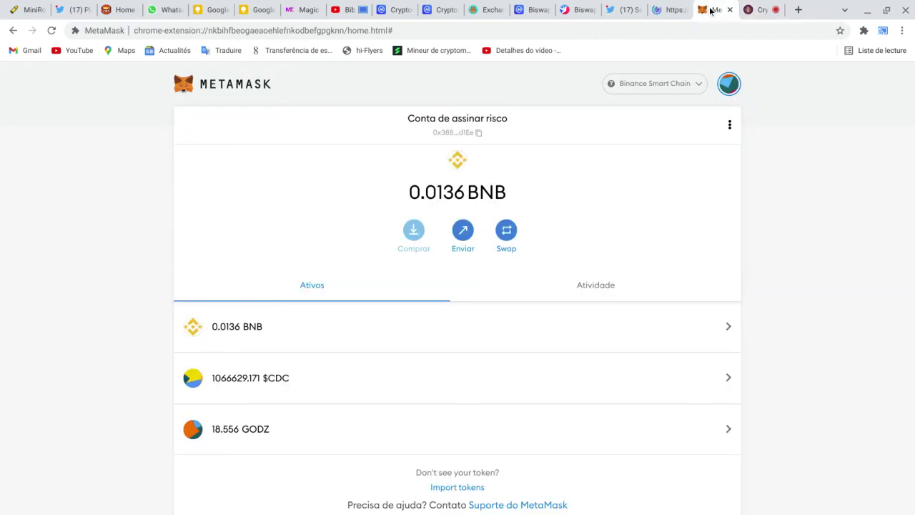
{"action": "left_click", "coordinate": [753, 8]}
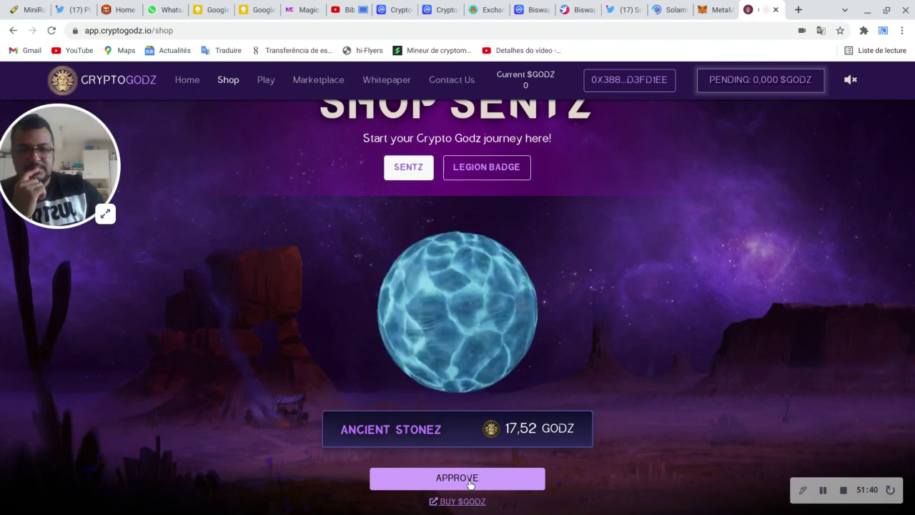
{"action": "left_click", "coordinate": [470, 484]}
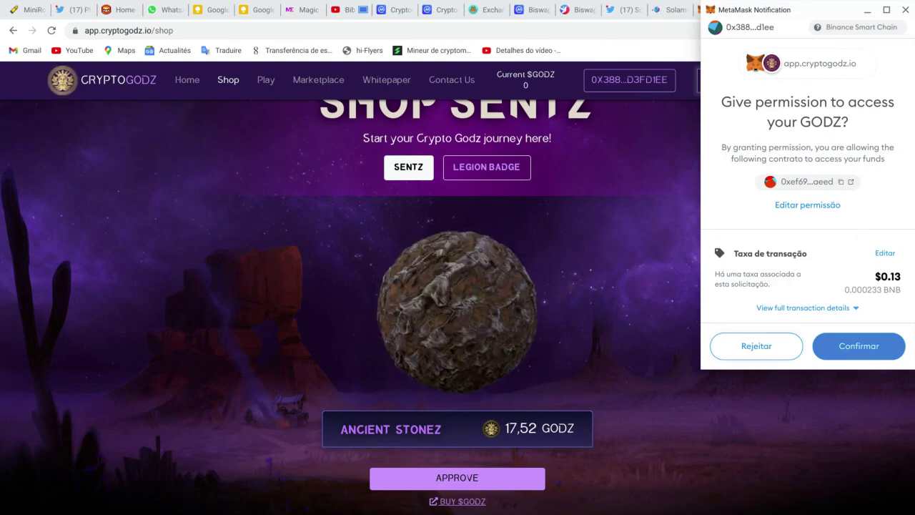
Step: Confirm the GODZ approval in MetaMask, see it pending under Atividade, then switch to Solamids
{"action": "left_click", "coordinate": [853, 354]}
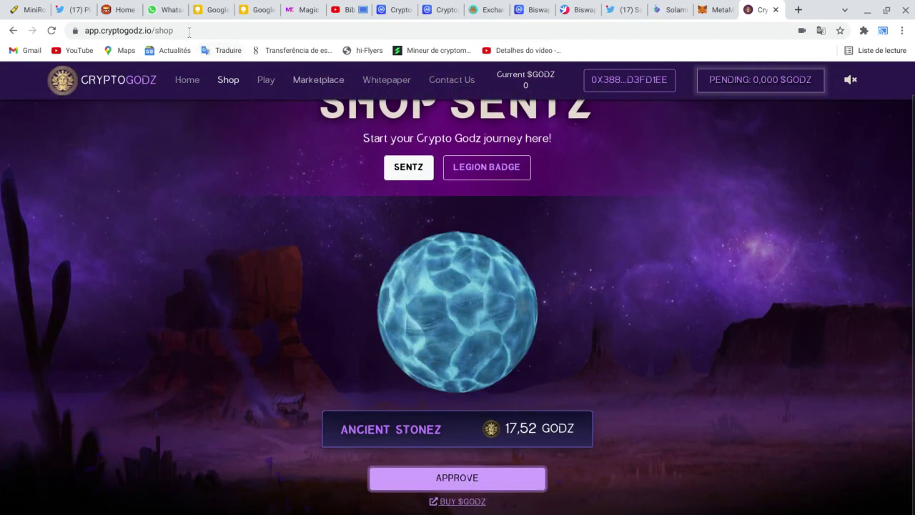
{"action": "left_click", "coordinate": [705, 7]}
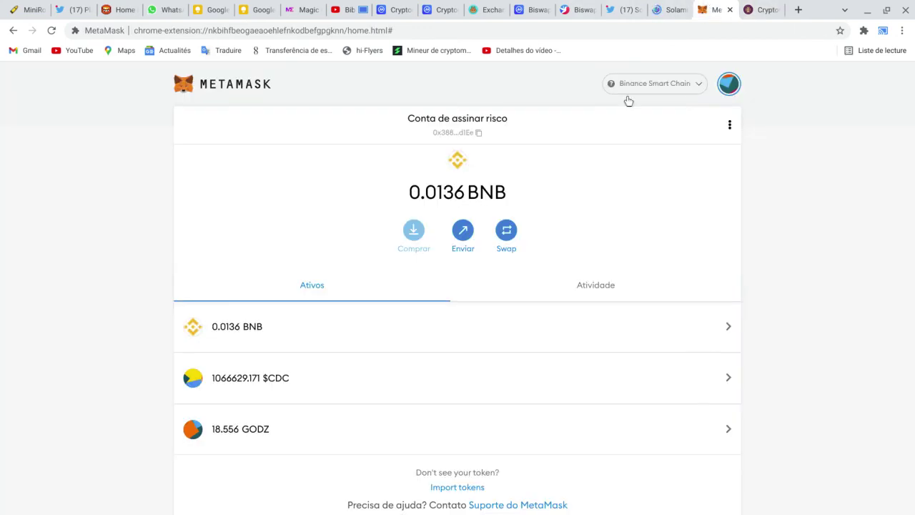
{"action": "left_click", "coordinate": [593, 287]}
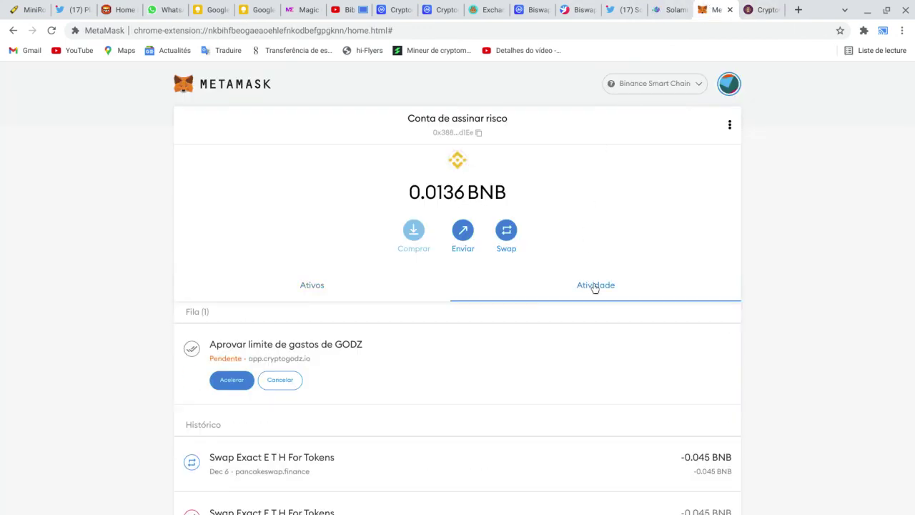
{"action": "left_click", "coordinate": [671, 10]}
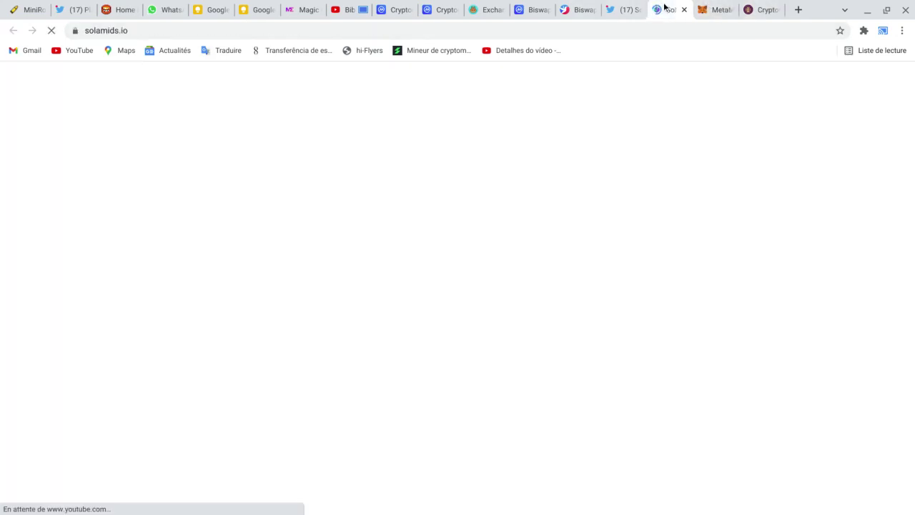
Step: Play the 'Solamids - Your ticket to Metaverse' promo video full screen with sound muted
{"action": "scroll", "coordinate": [464, 278], "scroll_direction": "down", "scroll_amount": 1}
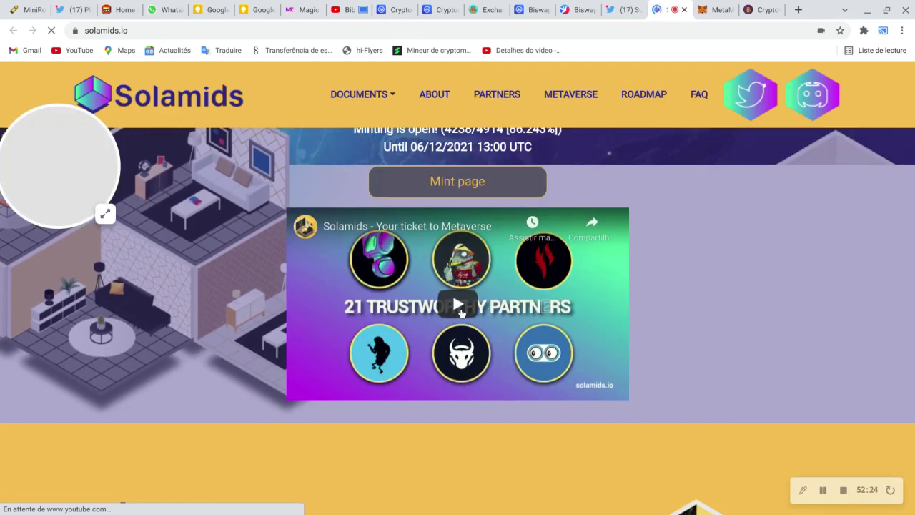
{"action": "left_click", "coordinate": [461, 306]}
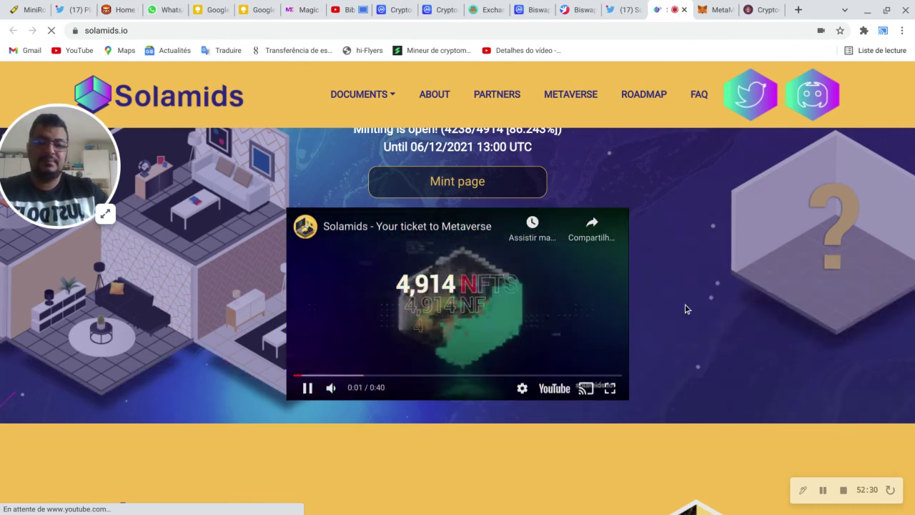
{"action": "left_click", "coordinate": [610, 388]}
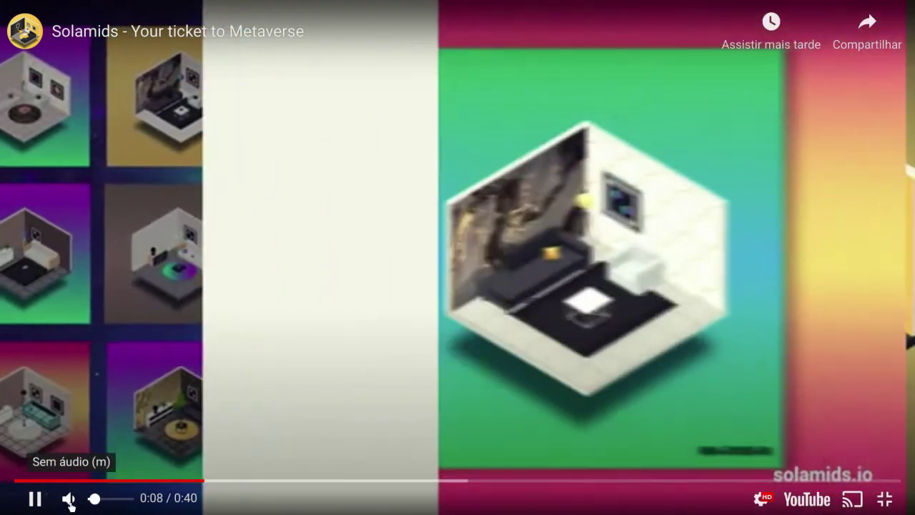
{"action": "left_click", "coordinate": [68, 500]}
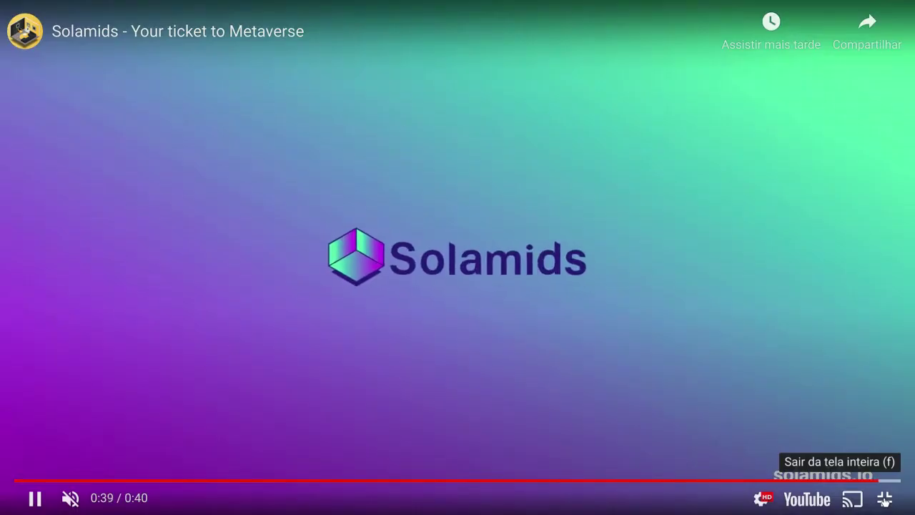
Step: Leave full screen, scroll through the Solamids page, then view MetaMask's activity showing the approval completed
{"action": "left_click", "coordinate": [886, 500]}
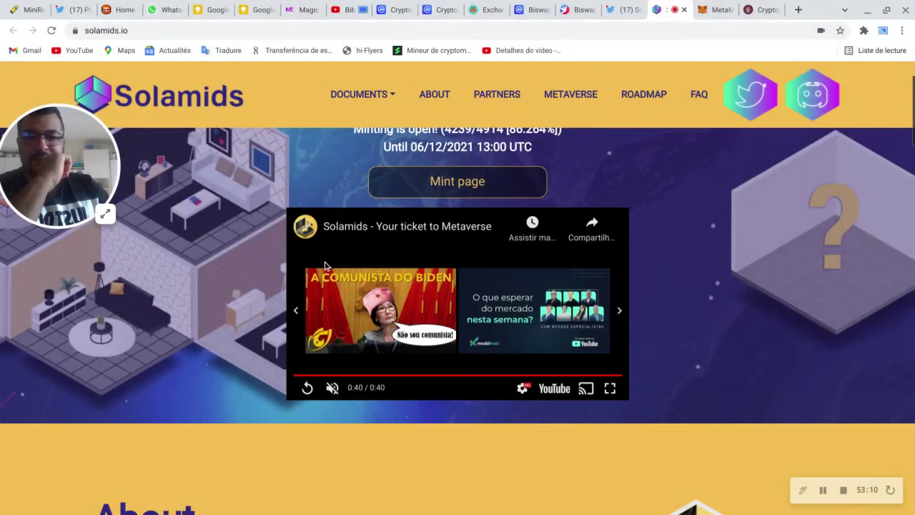
{"action": "scroll", "coordinate": [334, 255], "scroll_direction": "down", "scroll_amount": 10}
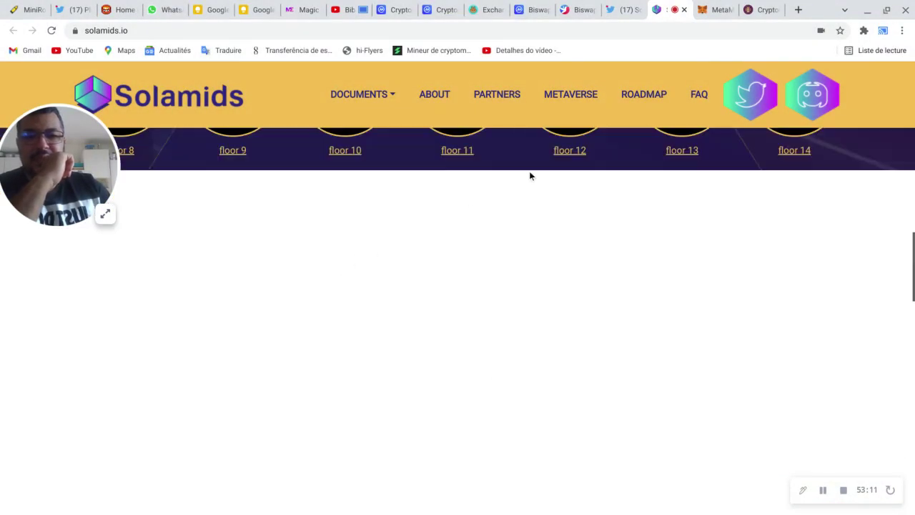
{"action": "scroll", "coordinate": [465, 221], "scroll_direction": "up", "scroll_amount": 3}
{"action": "scroll", "coordinate": [466, 221], "scroll_direction": "up", "scroll_amount": 2}
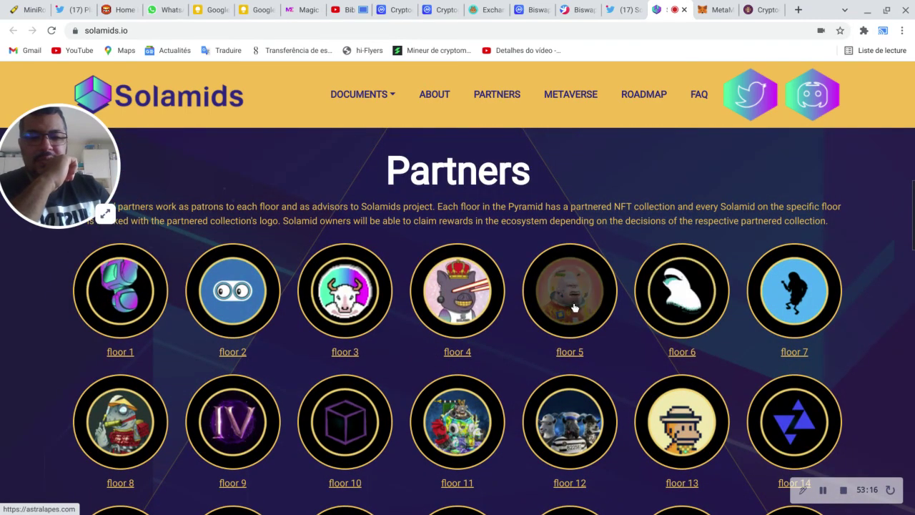
{"action": "scroll", "coordinate": [572, 293], "scroll_direction": "down", "scroll_amount": 1}
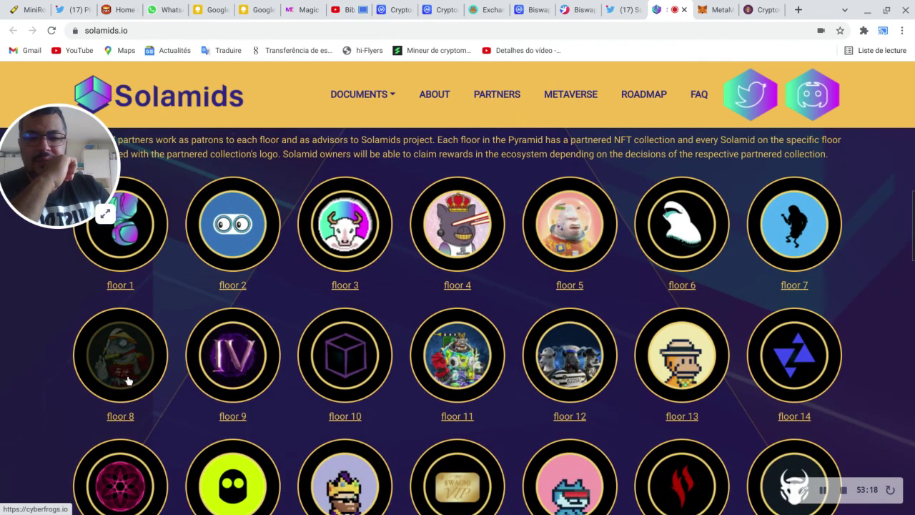
{"action": "scroll", "coordinate": [343, 335], "scroll_direction": "down", "scroll_amount": 1}
{"action": "scroll", "coordinate": [447, 321], "scroll_direction": "up", "scroll_amount": 1}
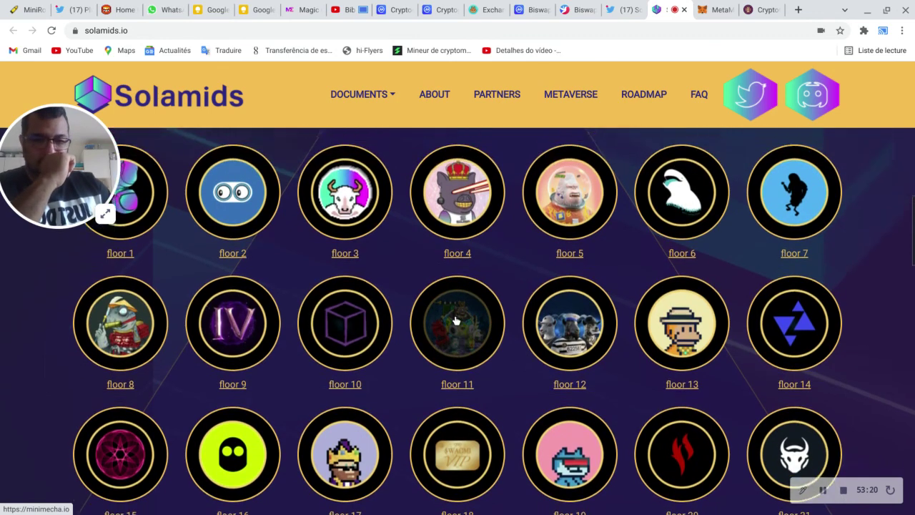
{"action": "scroll", "coordinate": [456, 317], "scroll_direction": "up", "scroll_amount": 1}
{"action": "scroll", "coordinate": [457, 261], "scroll_direction": "down", "scroll_amount": 1}
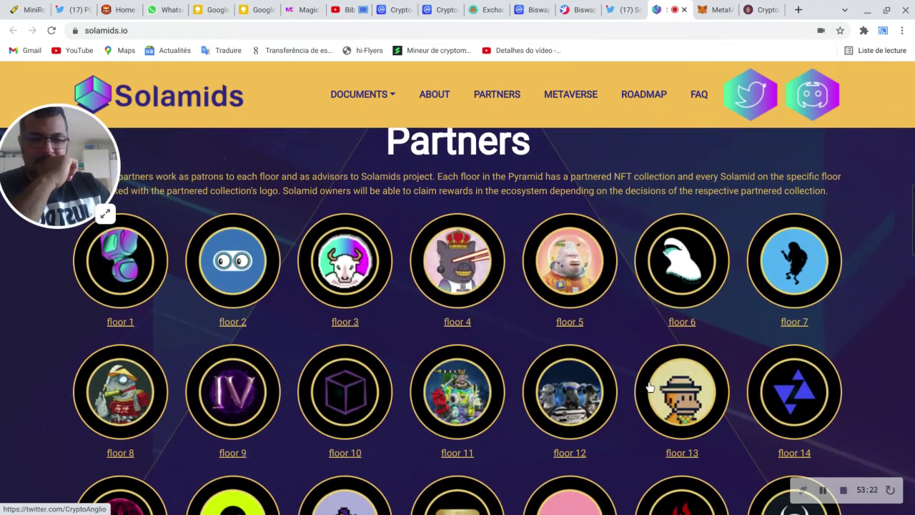
{"action": "scroll", "coordinate": [672, 379], "scroll_direction": "down", "scroll_amount": 1}
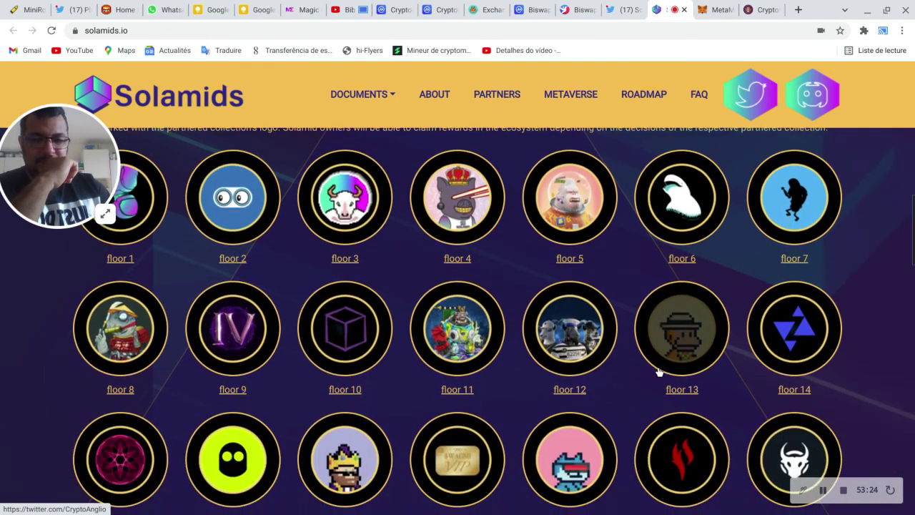
{"action": "scroll", "coordinate": [615, 336], "scroll_direction": "down", "scroll_amount": 1}
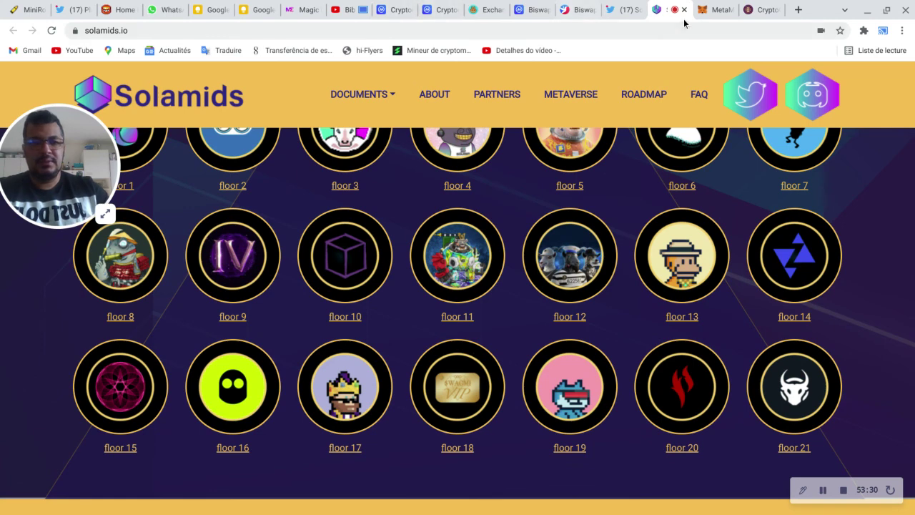
{"action": "left_click", "coordinate": [708, 7]}
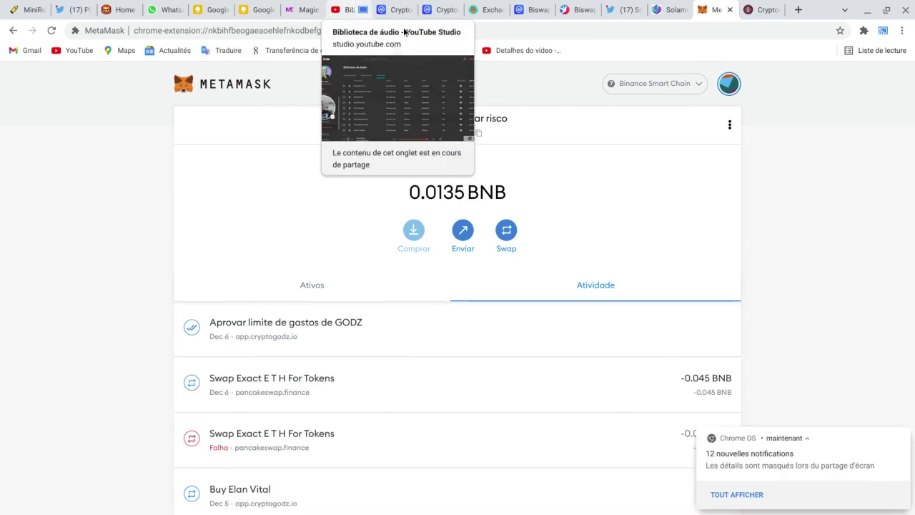
Step: Compare the CryptoGodz Sentz and Legion Badge shop offers, ending back on Sentz
{"action": "left_click", "coordinate": [756, 11]}
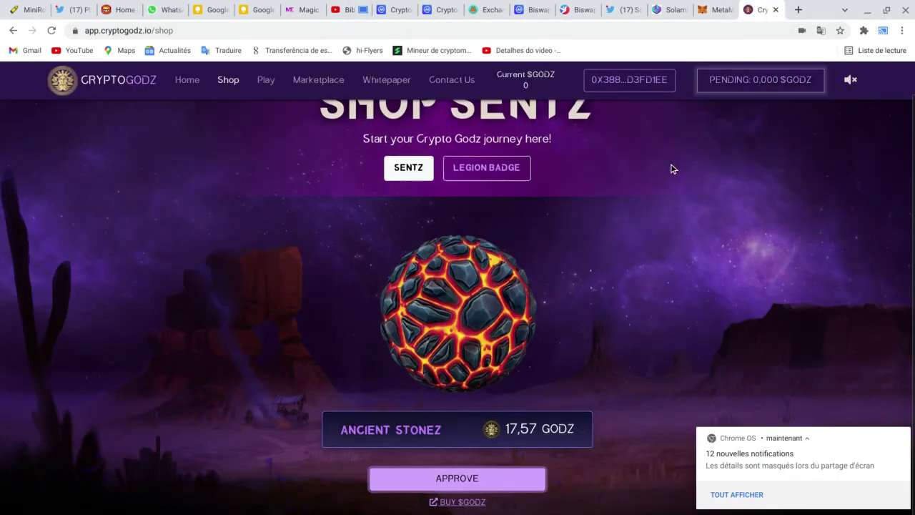
{"action": "scroll", "coordinate": [671, 167], "scroll_direction": "up", "scroll_amount": 1}
{"action": "scroll", "coordinate": [670, 167], "scroll_direction": "down", "scroll_amount": 1}
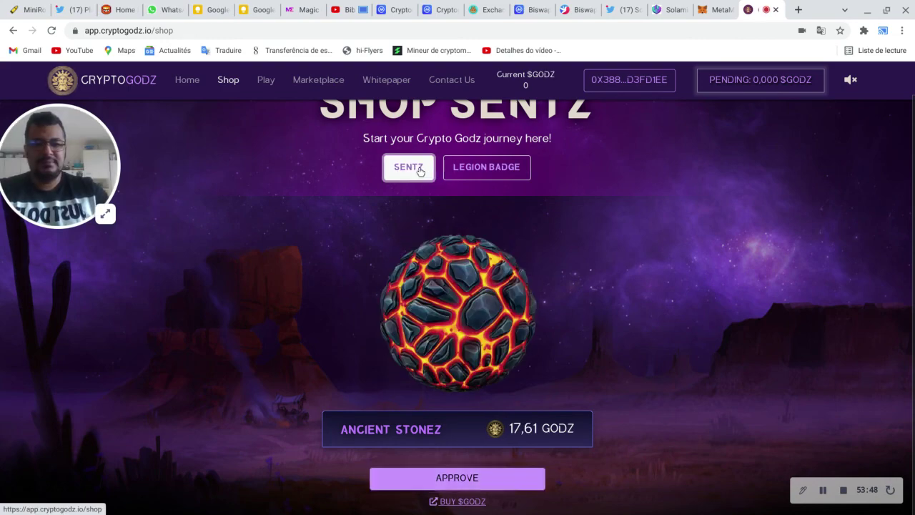
{"action": "scroll", "coordinate": [571, 350], "scroll_direction": "up", "scroll_amount": 1}
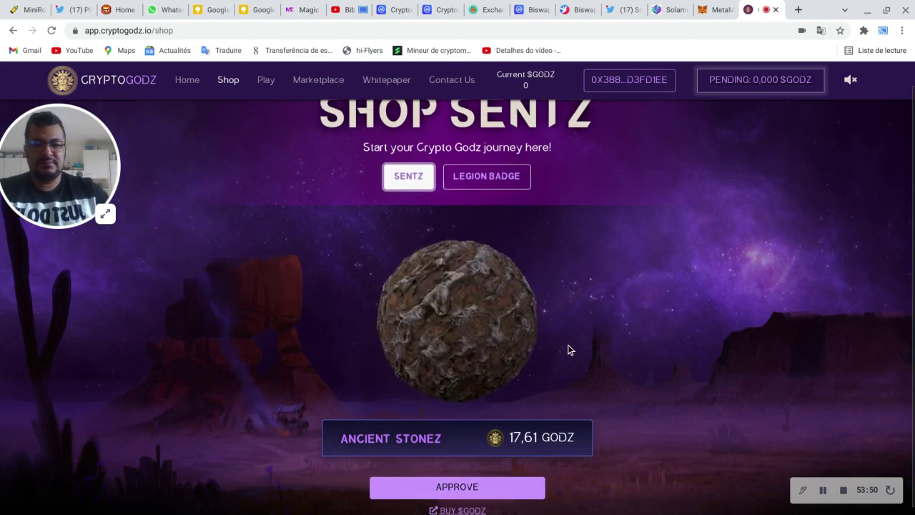
{"action": "left_click", "coordinate": [503, 206]}
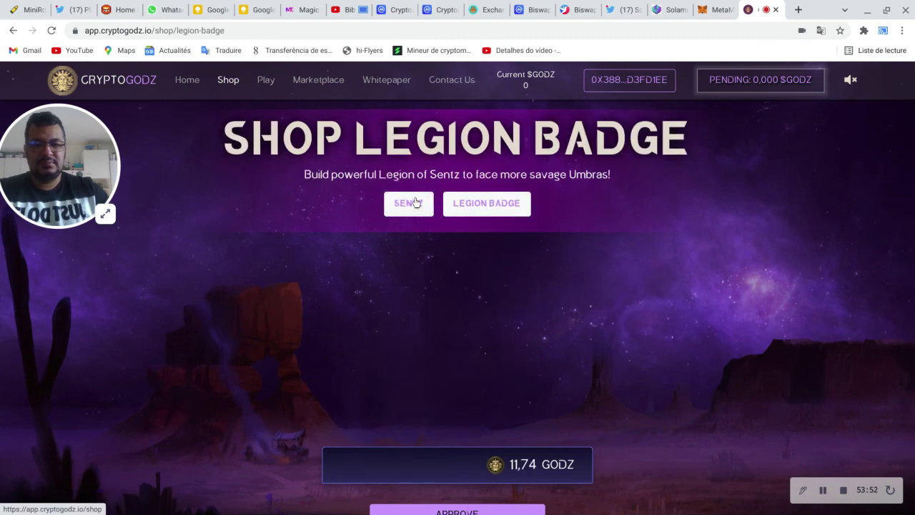
{"action": "scroll", "coordinate": [667, 312], "scroll_direction": "down", "scroll_amount": 1}
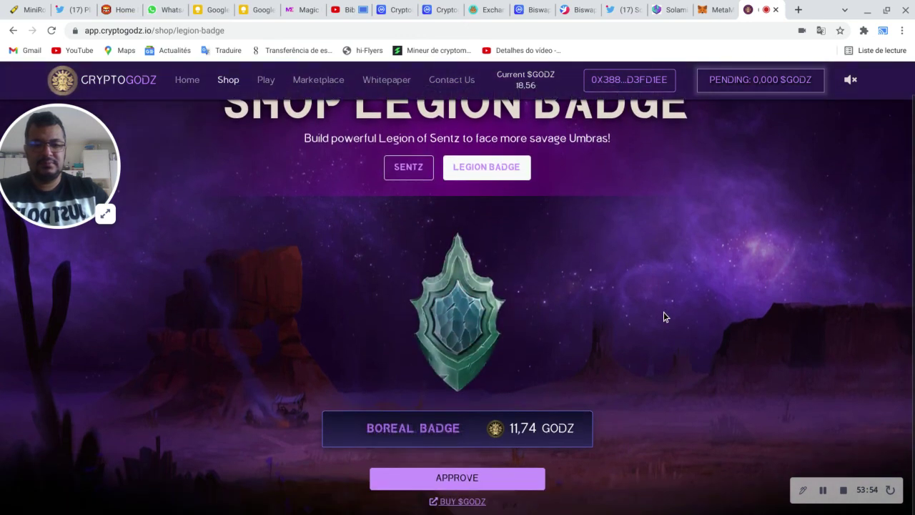
{"action": "left_click", "coordinate": [410, 169]}
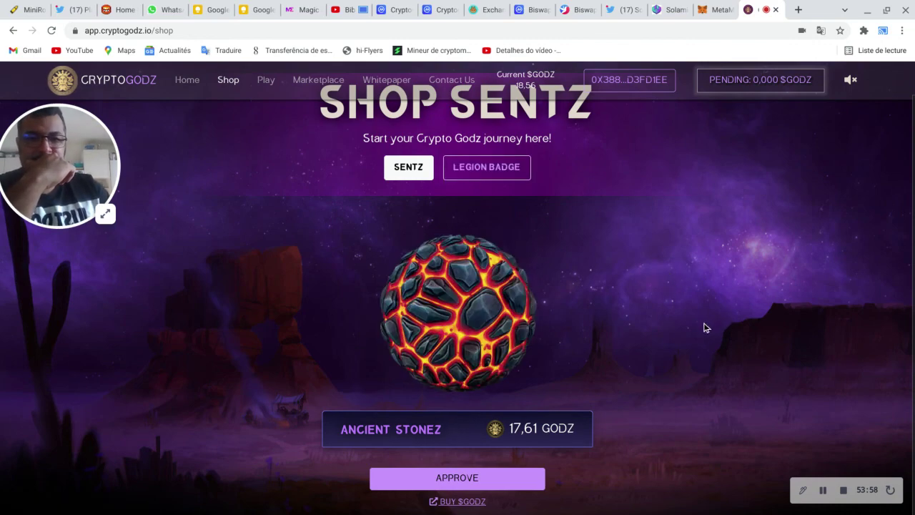
{"action": "left_click", "coordinate": [502, 171]}
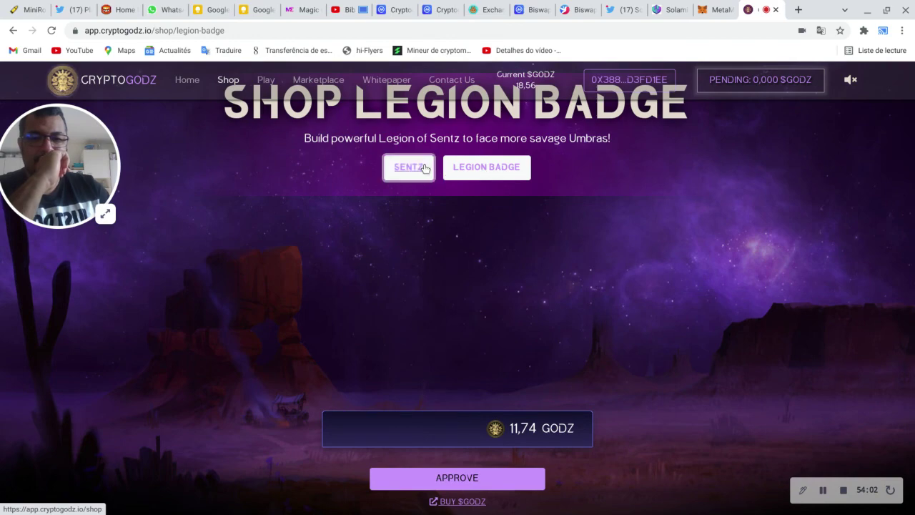
{"action": "left_click", "coordinate": [419, 170]}
Step: Reload the shop page and approve GODZ spending for Ancient Stonez at 17,61 GODZ
{"action": "left_click", "coordinate": [450, 31]}
{"action": "key", "text": "Return"}
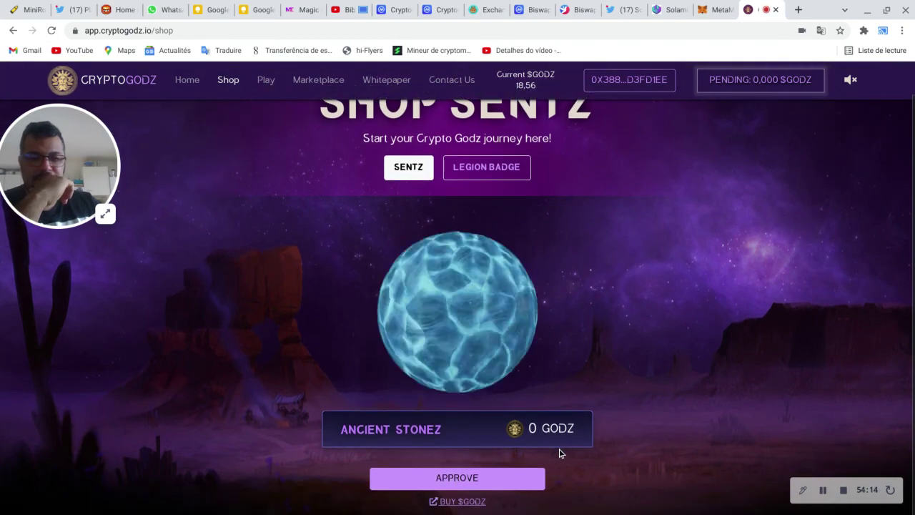
{"action": "left_click", "coordinate": [496, 489]}
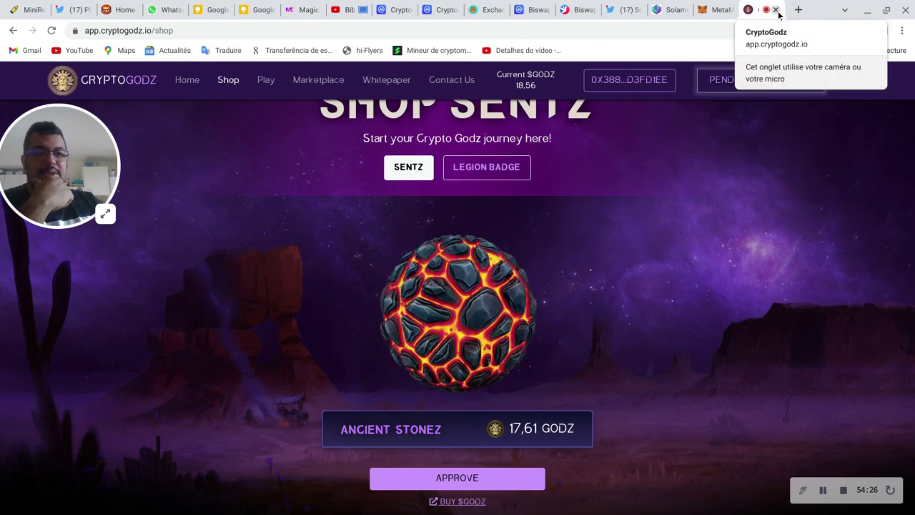
Step: Close the CryptoGodz shop, switch MetaMask between accounts ending on Account 1, then return to solamids.io
{"action": "left_click", "coordinate": [777, 10]}
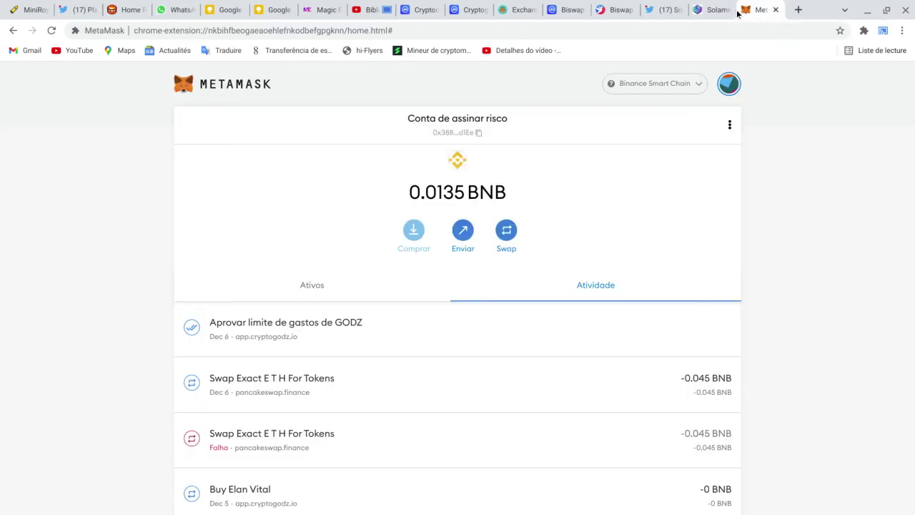
{"action": "left_click", "coordinate": [729, 83]}
{"action": "left_click", "coordinate": [703, 153]}
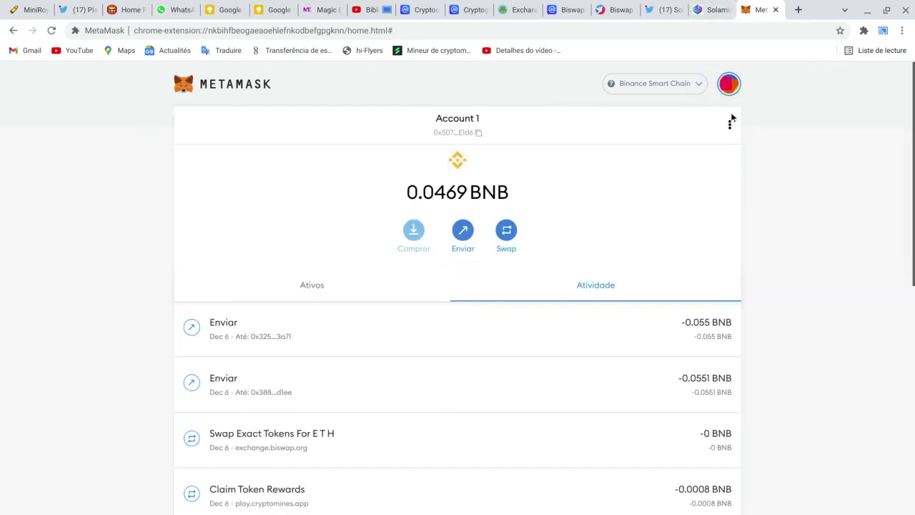
{"action": "left_click", "coordinate": [730, 92]}
{"action": "left_click", "coordinate": [705, 200]}
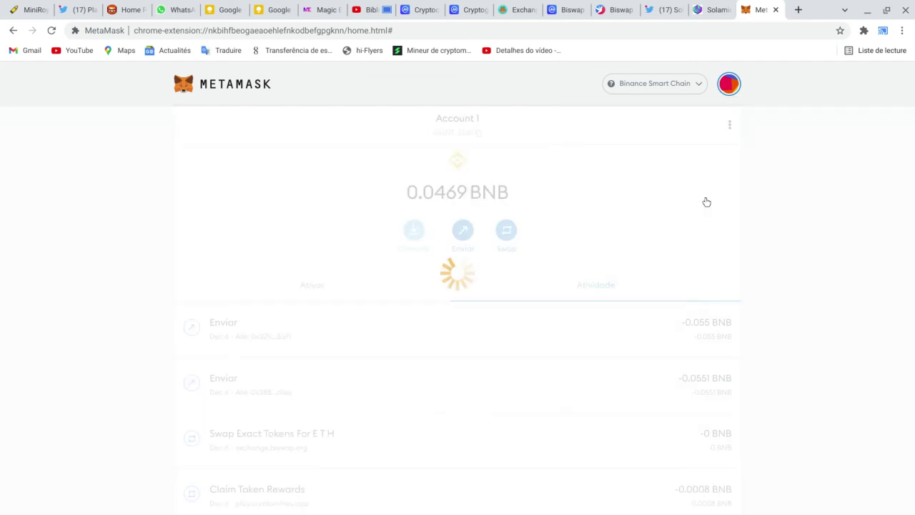
{"action": "left_click", "coordinate": [729, 86]}
{"action": "left_click", "coordinate": [663, 164]}
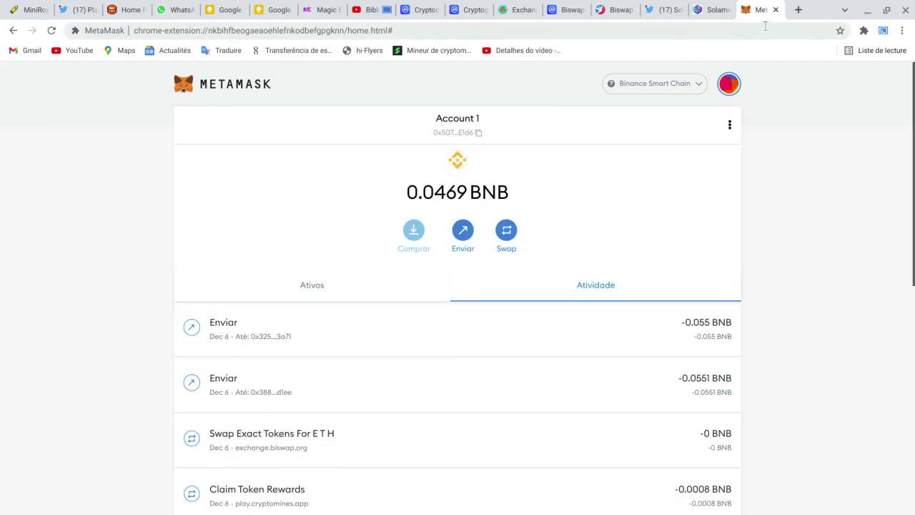
{"action": "left_click", "coordinate": [716, 10]}
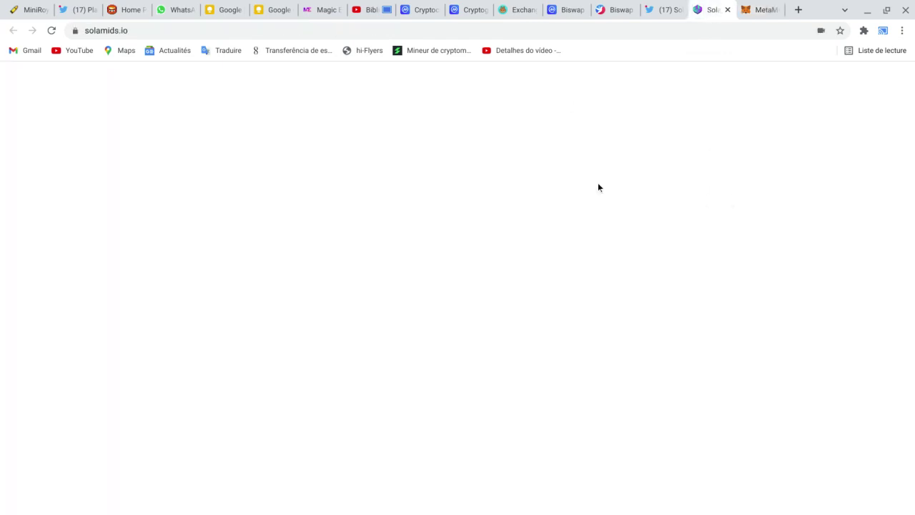
Step: Close the Solamids tab and return to Magic Eden's My Items page
{"action": "scroll", "coordinate": [640, 202], "scroll_direction": "up", "scroll_amount": 12}
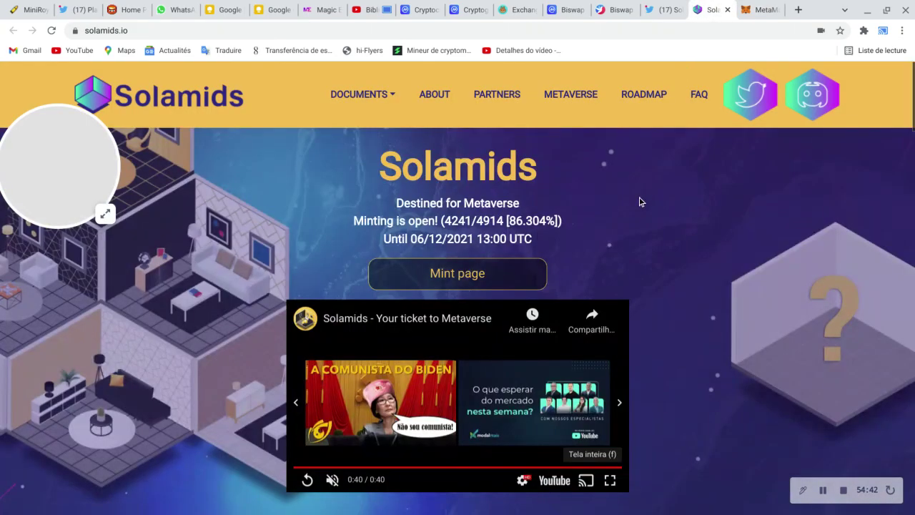
{"action": "left_click", "coordinate": [728, 9]}
{"action": "left_click", "coordinate": [320, 9]}
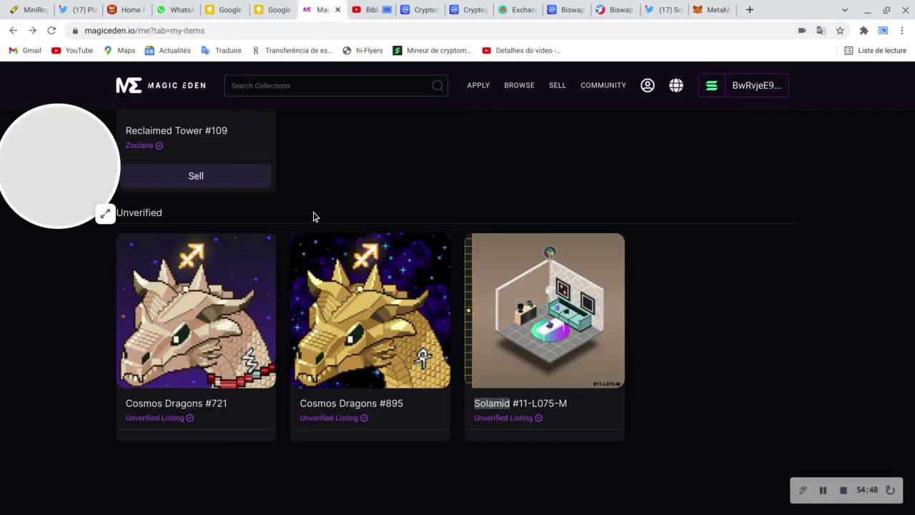
Step: Browse the owned NFTs from Solamid and Zoolana up to GOAT Society, then start a new tab
{"action": "scroll", "coordinate": [312, 214], "scroll_direction": "up", "scroll_amount": 6}
{"action": "scroll", "coordinate": [294, 249], "scroll_direction": "down", "scroll_amount": 1}
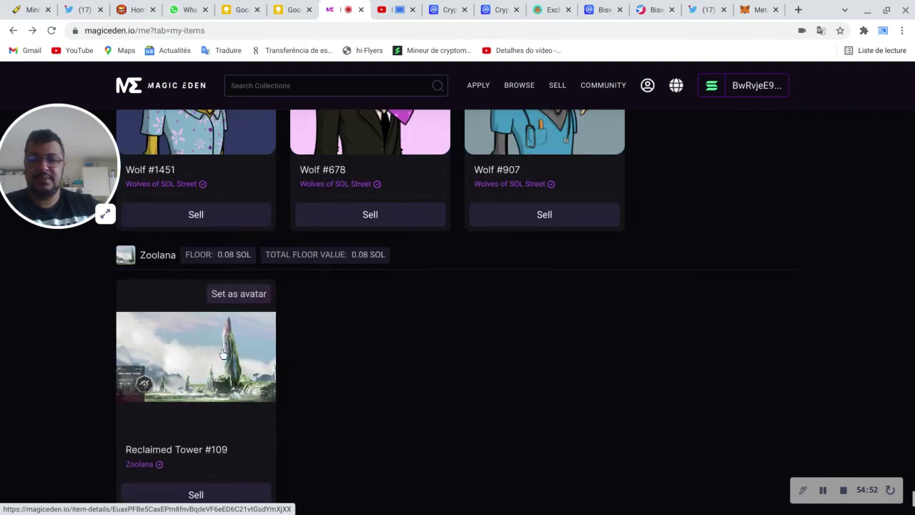
{"action": "scroll", "coordinate": [353, 334], "scroll_direction": "up", "scroll_amount": 8}
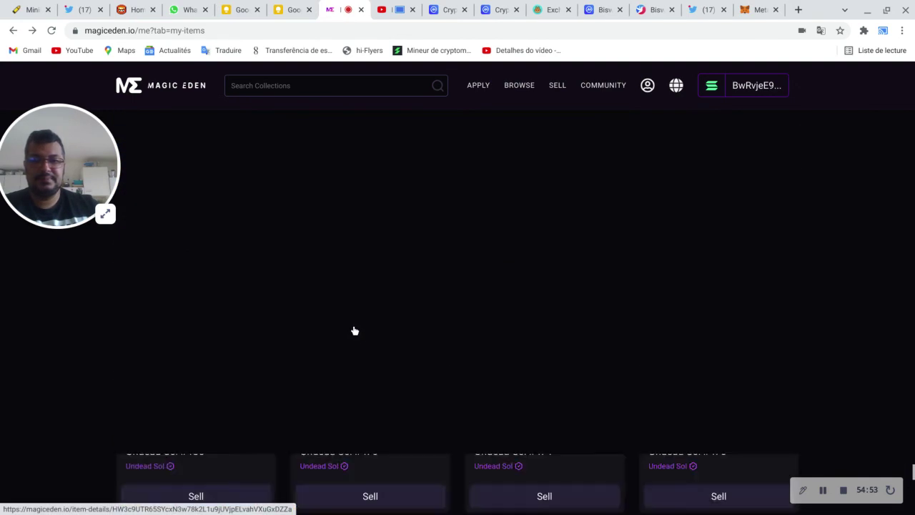
{"action": "scroll", "coordinate": [354, 330], "scroll_direction": "up", "scroll_amount": 3}
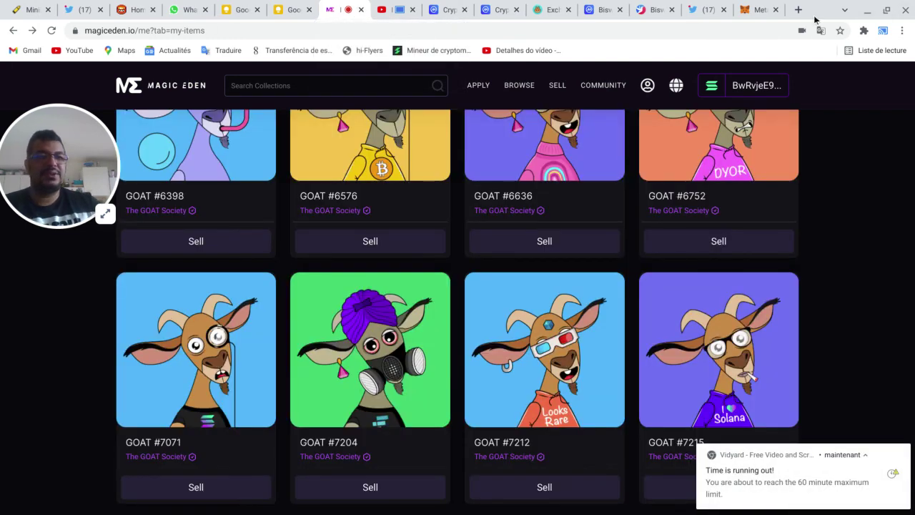
{"action": "left_click", "coordinate": [799, 10]}
Step: Search 'btc' and open TradingView's BTCUSD symbol page
{"action": "left_click", "coordinate": [771, 32]}
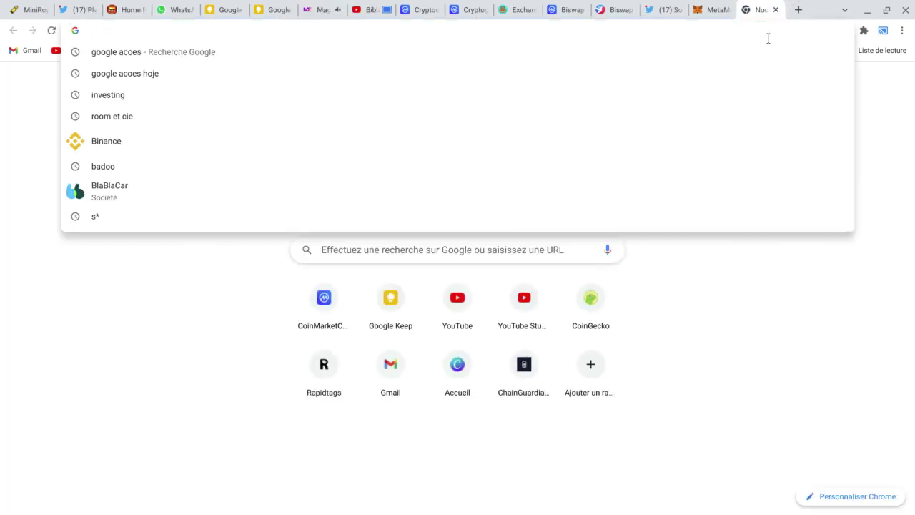
{"action": "type", "text": "btc"}
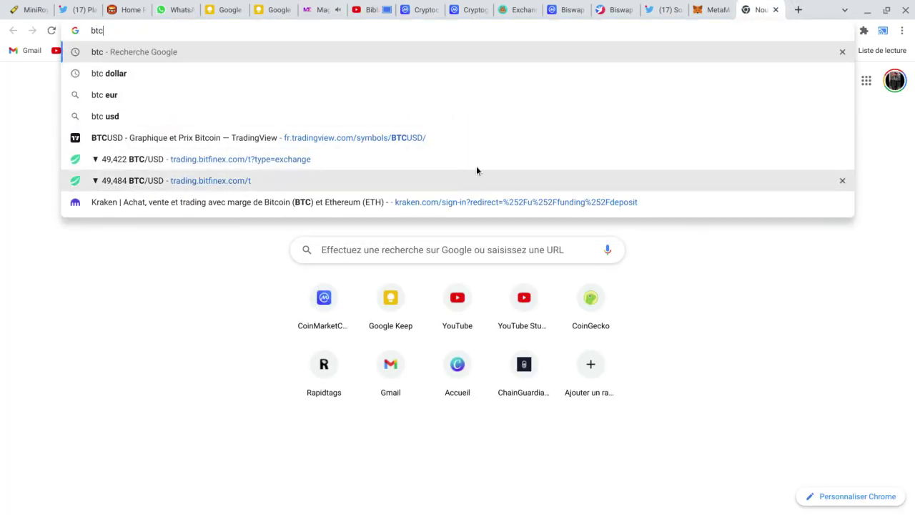
{"action": "left_click", "coordinate": [484, 137]}
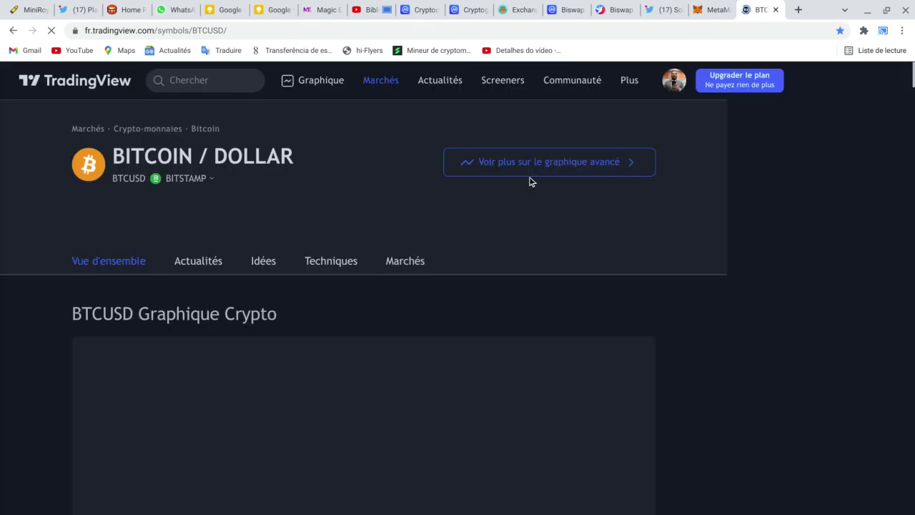
Step: Bring up the advanced daily Bitcoin/Dollar chart on Bitstamp and adjust its view
{"action": "left_click", "coordinate": [533, 169]}
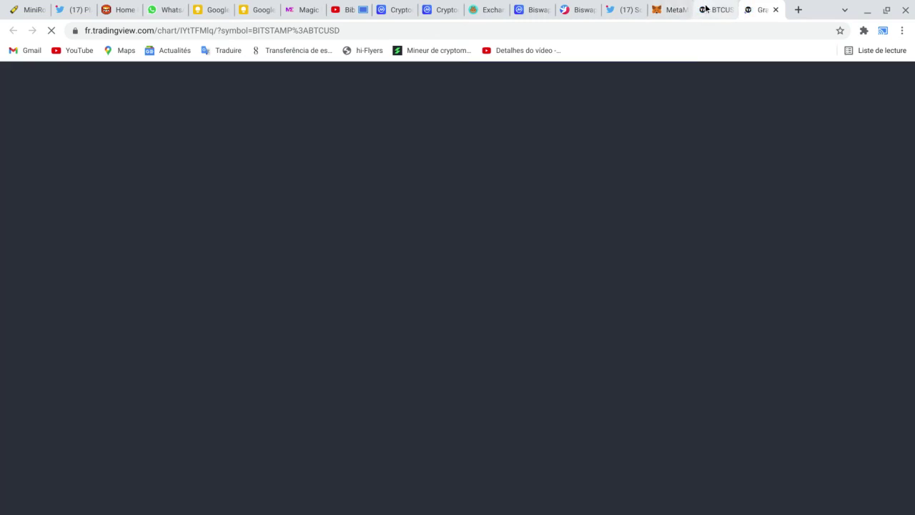
{"action": "left_click", "coordinate": [711, 10]}
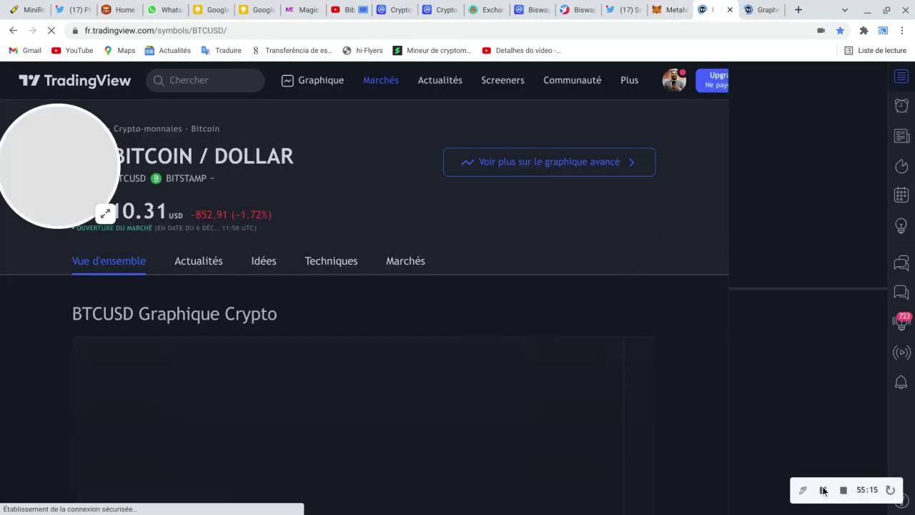
{"action": "left_click", "coordinate": [823, 490]}
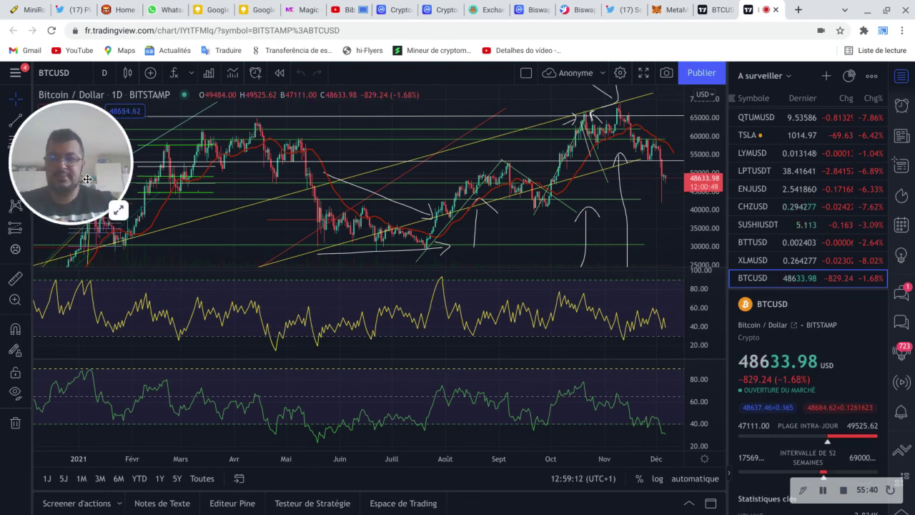
{"action": "left_click_drag", "start_coordinate": [114, 154], "coordinate": [117, 125]}
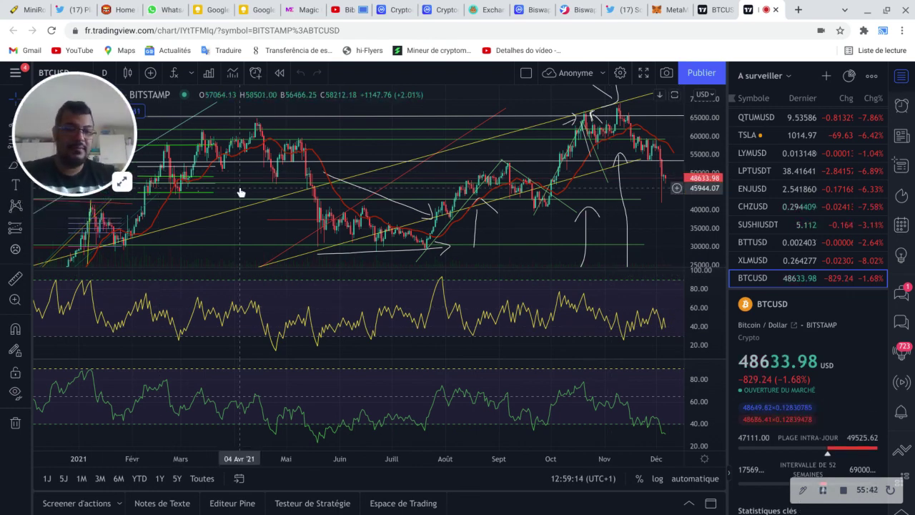